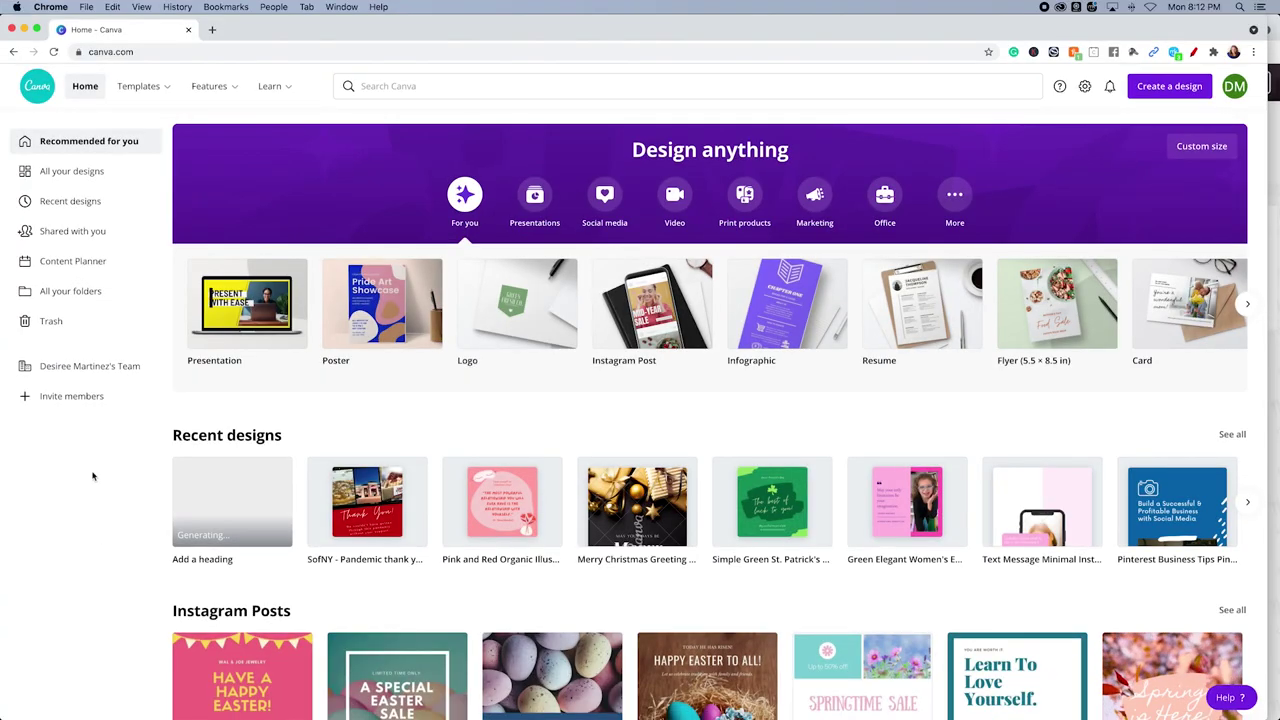
- Start a new Canva design with a custom size
left_click(137, 50)
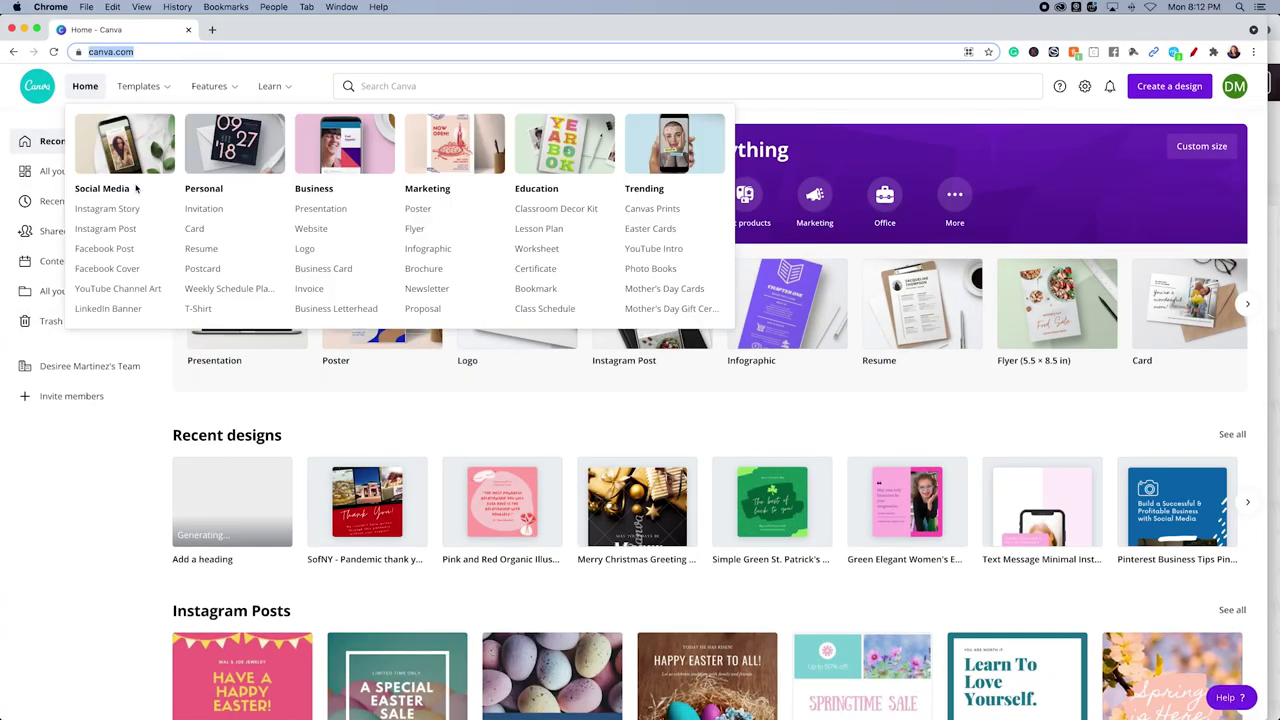
left_click(49, 487)
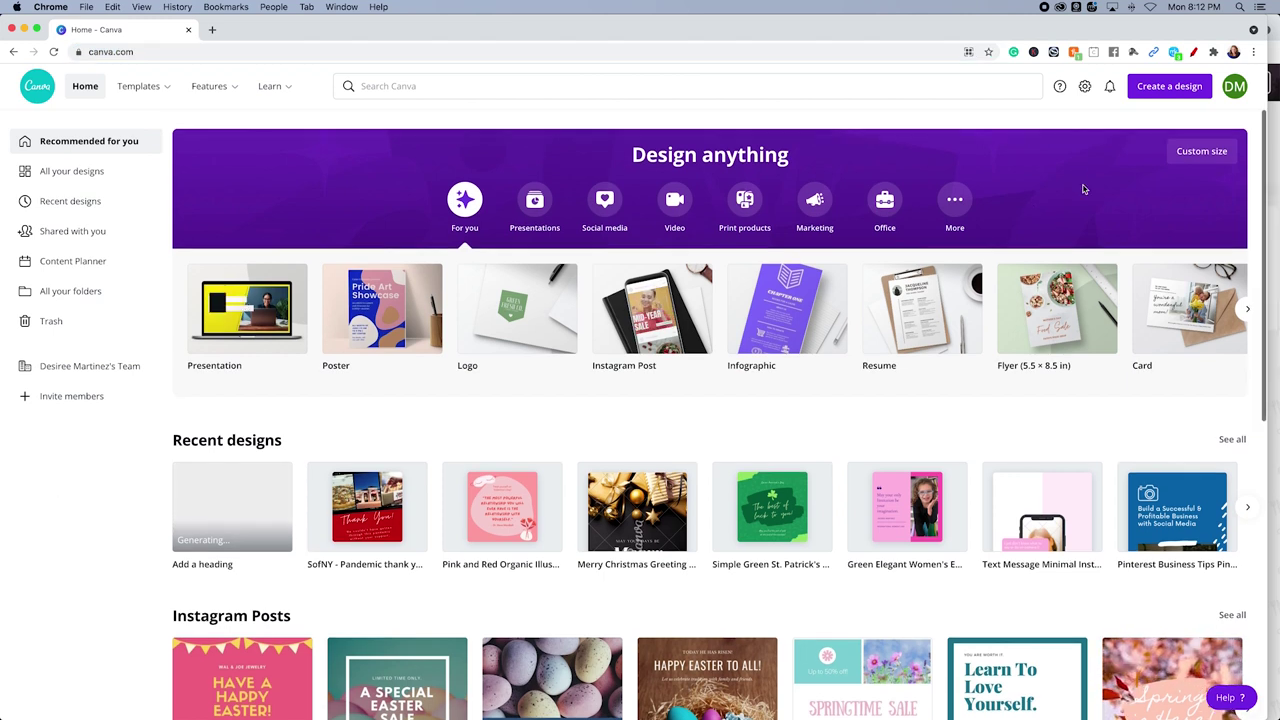
left_click(1150, 90)
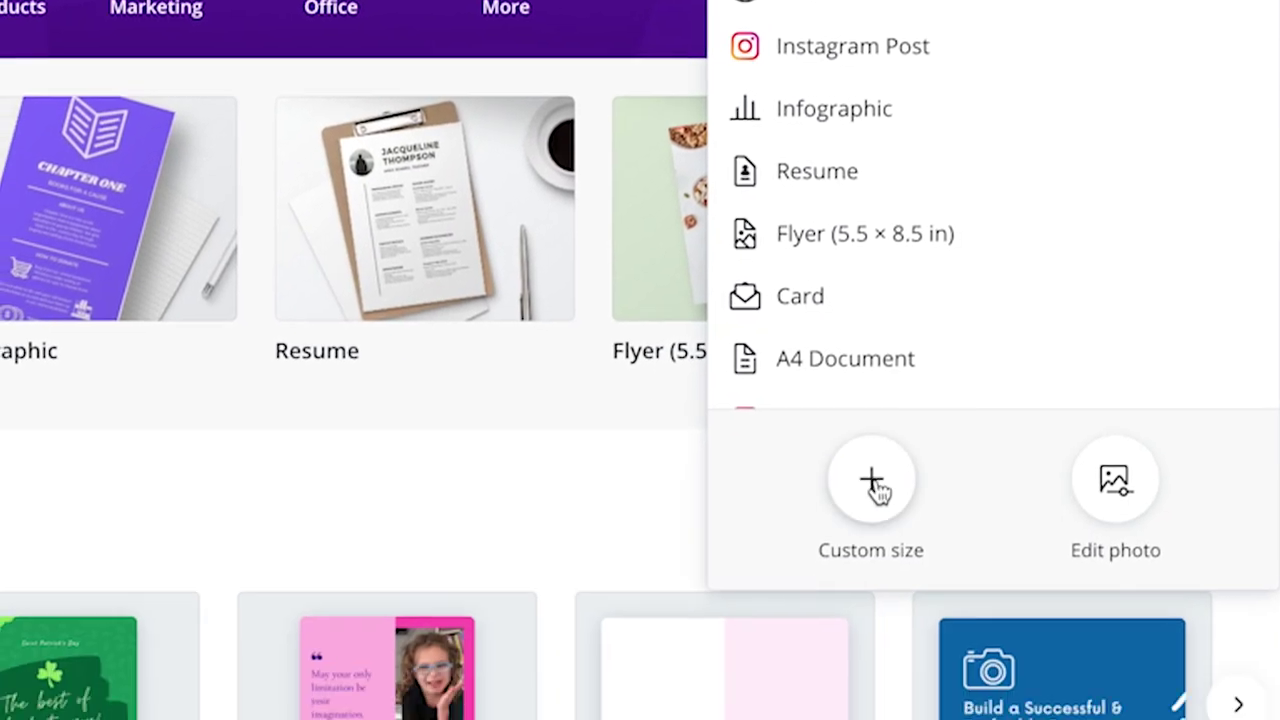
left_click(1103, 421)
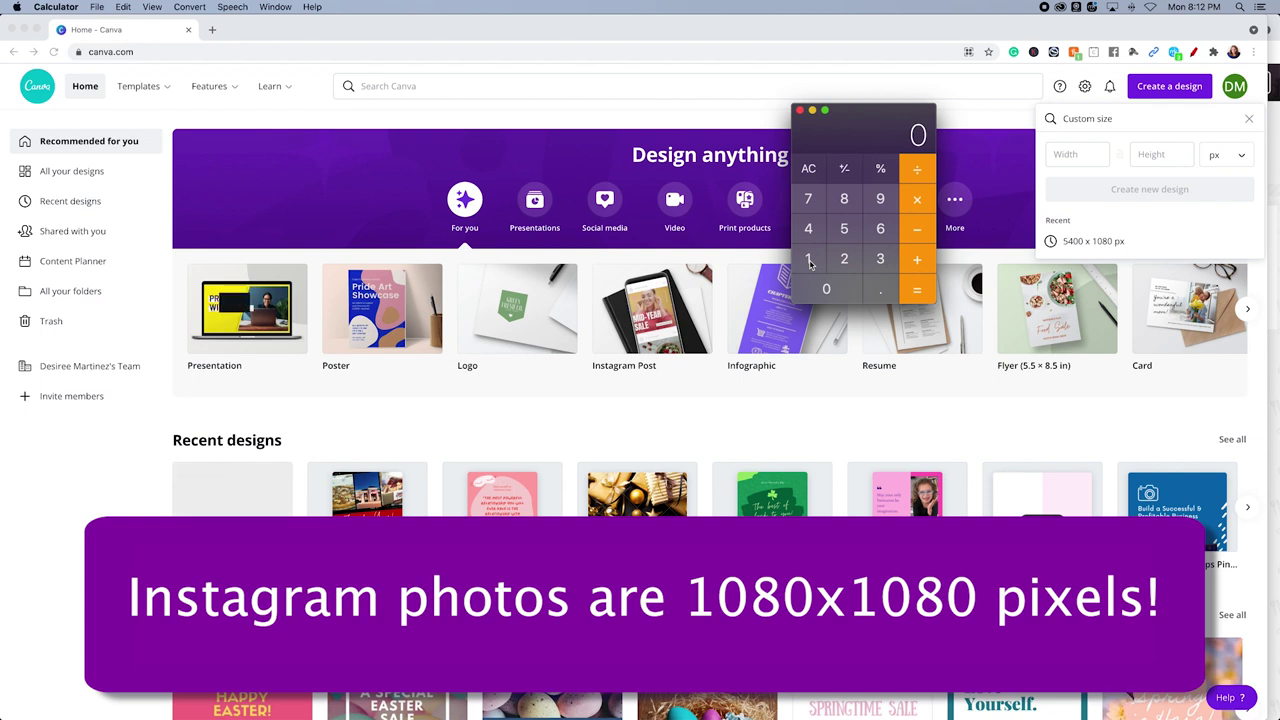
- Work out the design width on the calculator: 1080 × 5 = 5400
left_click(840, 203)
left_click(824, 288)
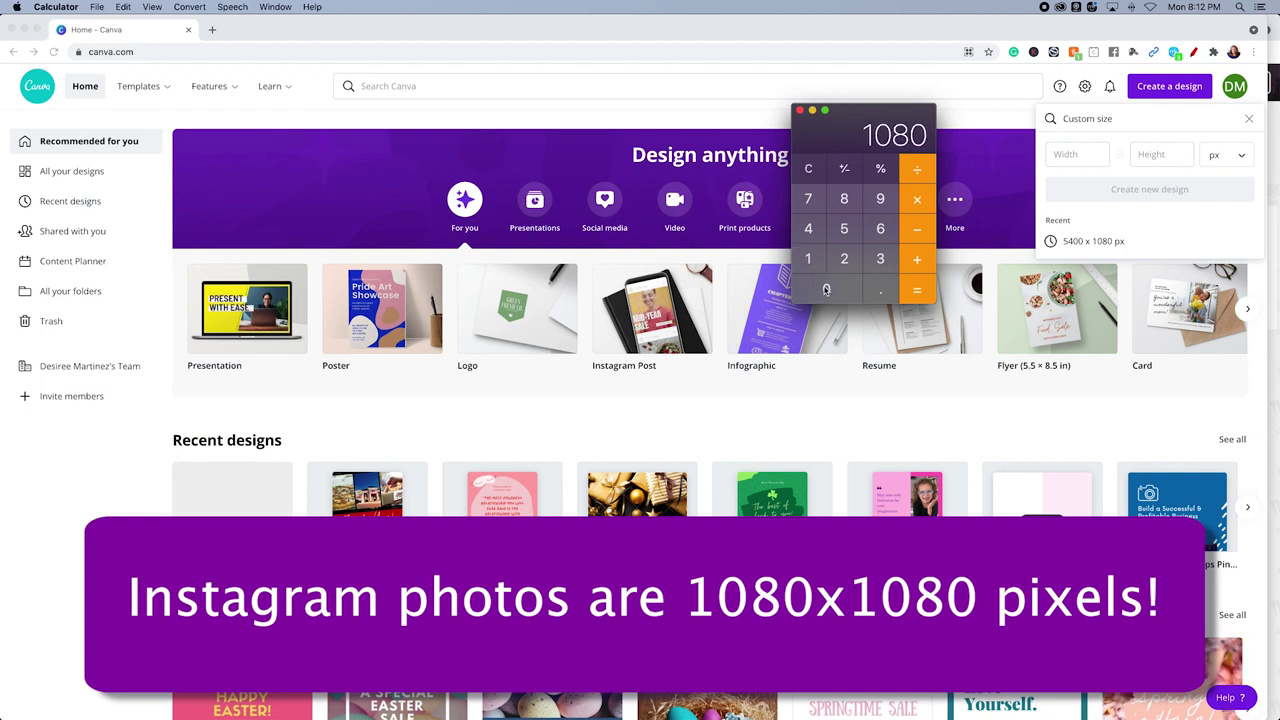
left_click(843, 230)
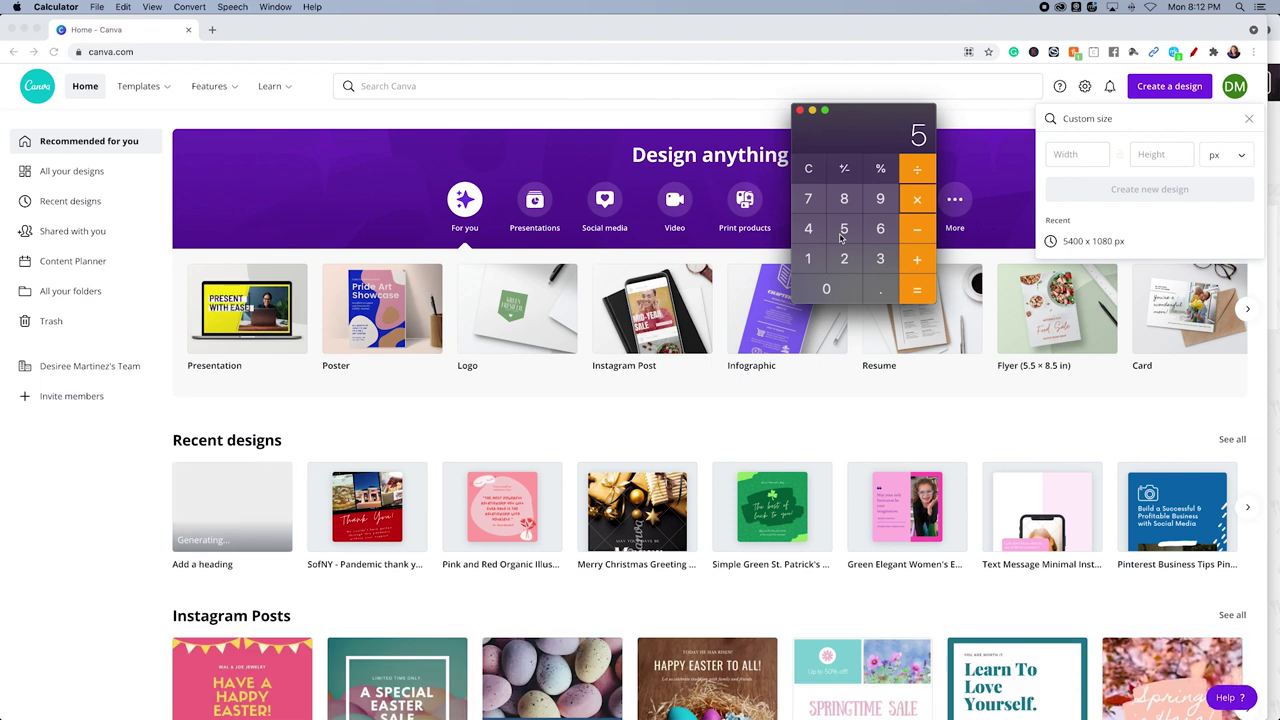
left_click(917, 291)
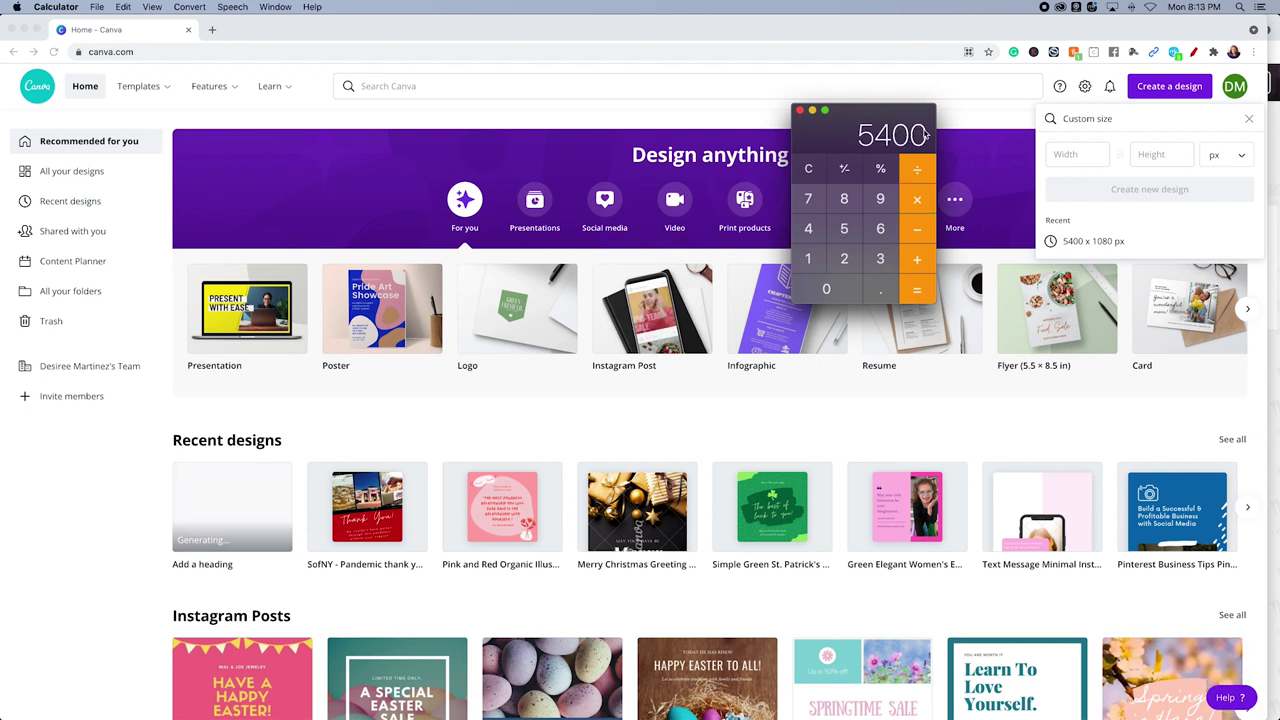
- Set the custom size to 5400 × 1080 px and add a second blank page
left_click(1062, 154)
type("5400")
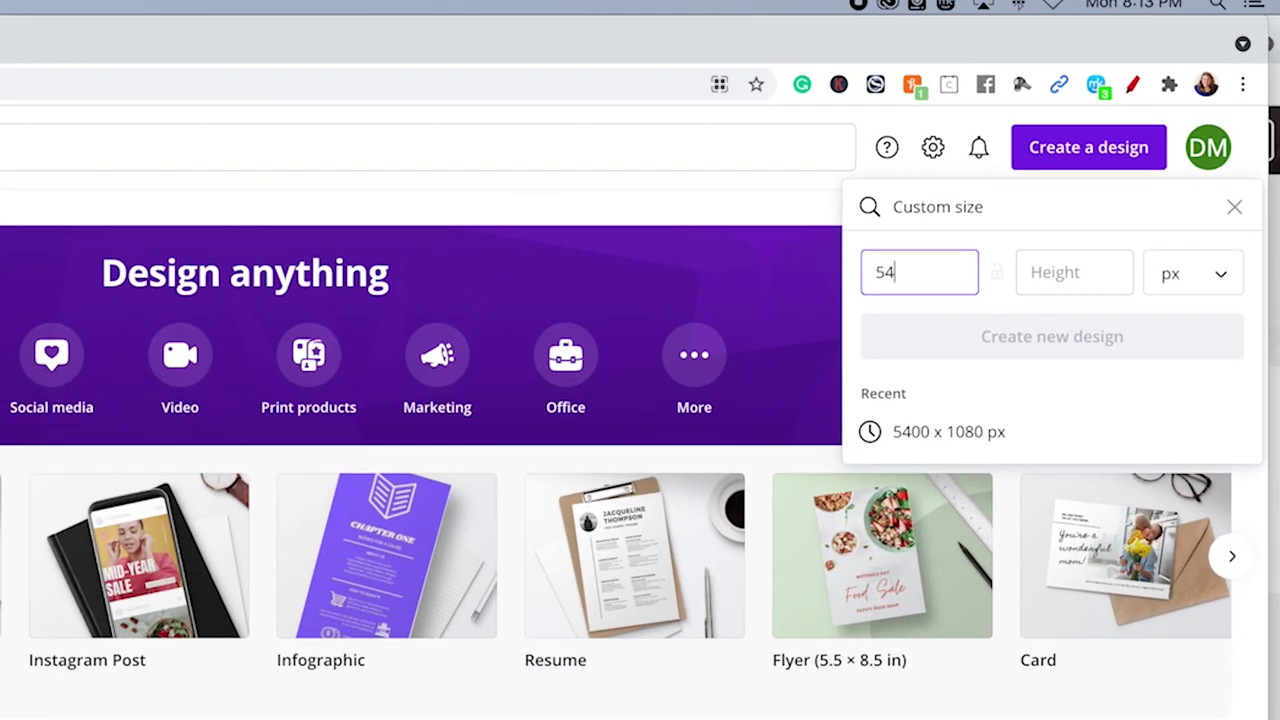
key("Tab")
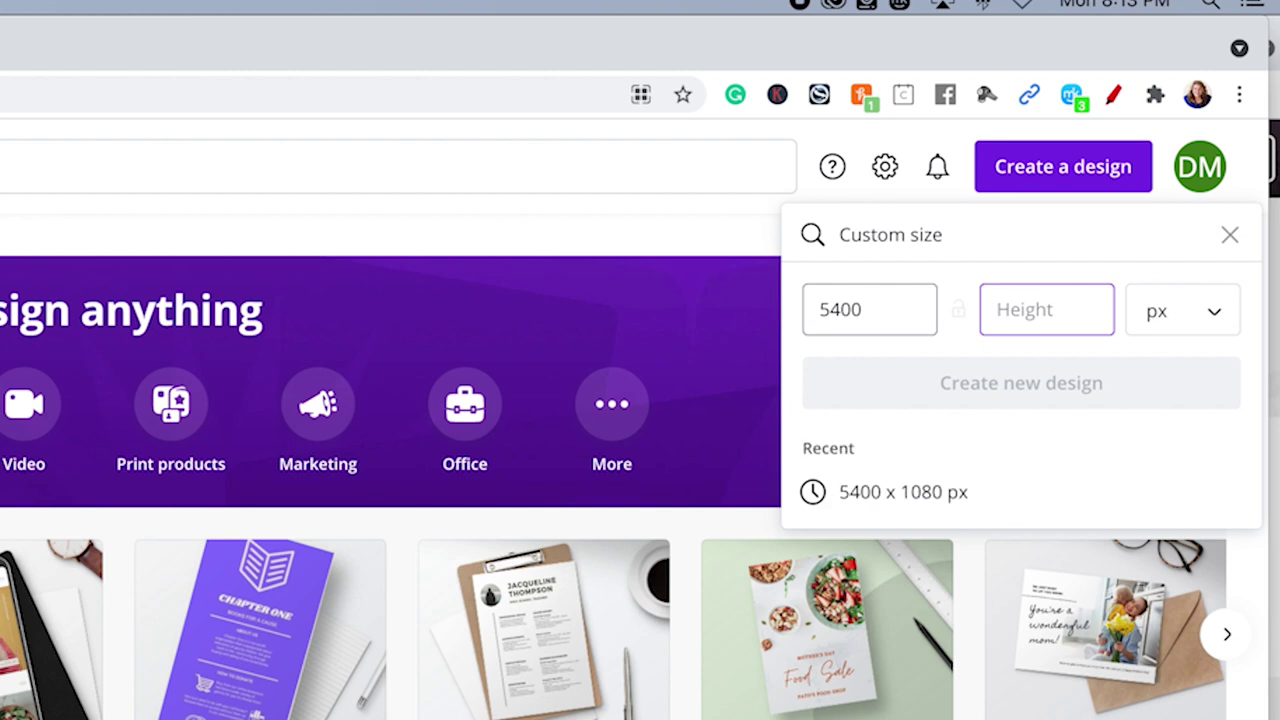
type("100")
key("BackSpace")
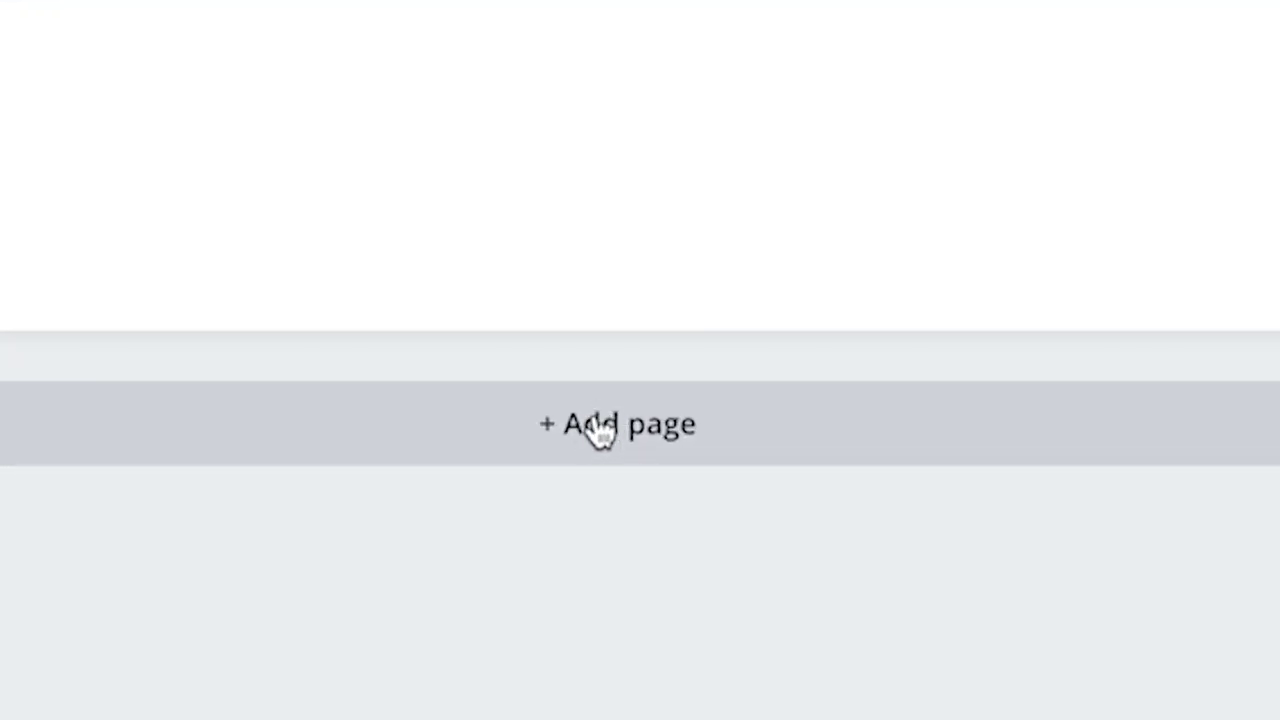
left_click(597, 430)
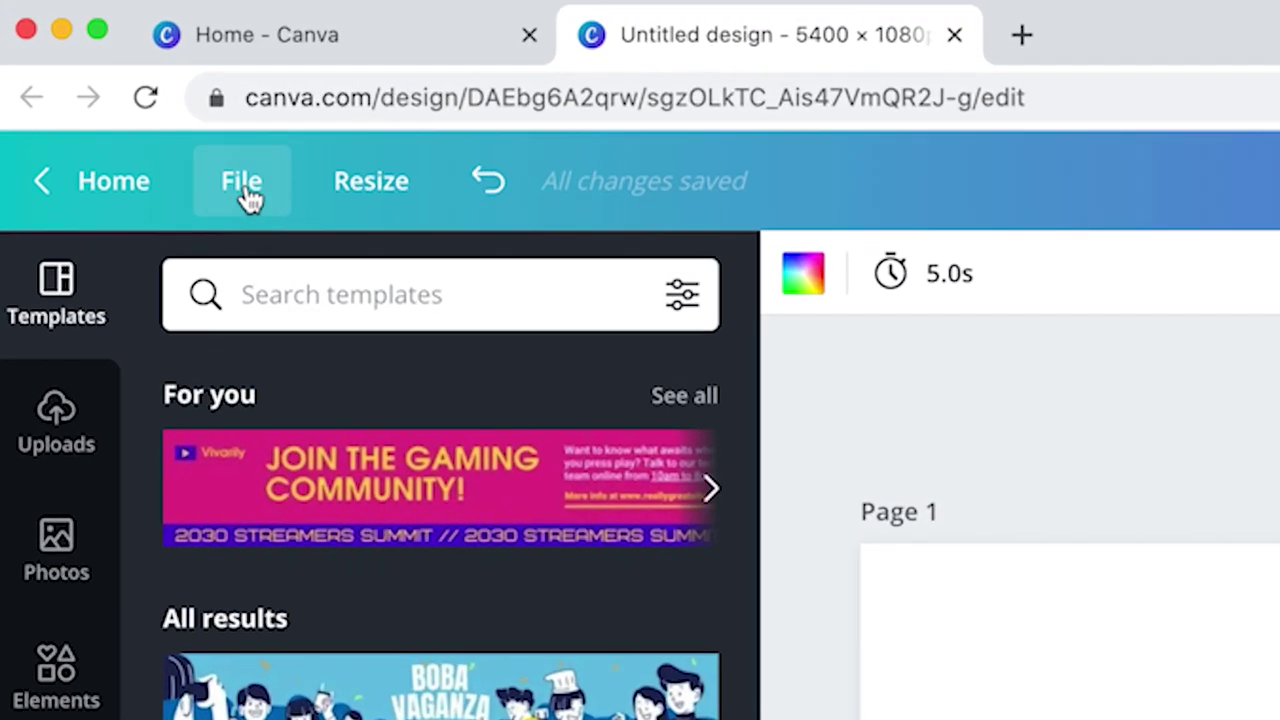
- Show rulers and place the first vertical guide at 1080 px
left_click(88, 84)
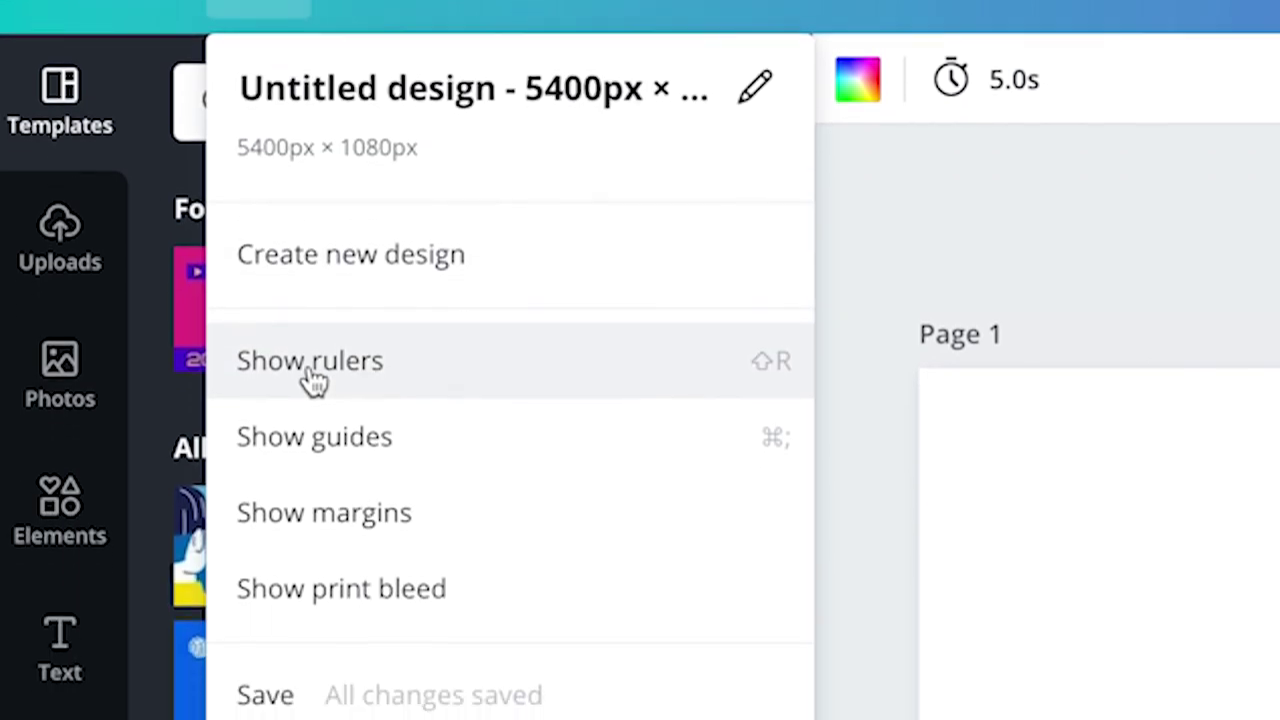
left_click(314, 571)
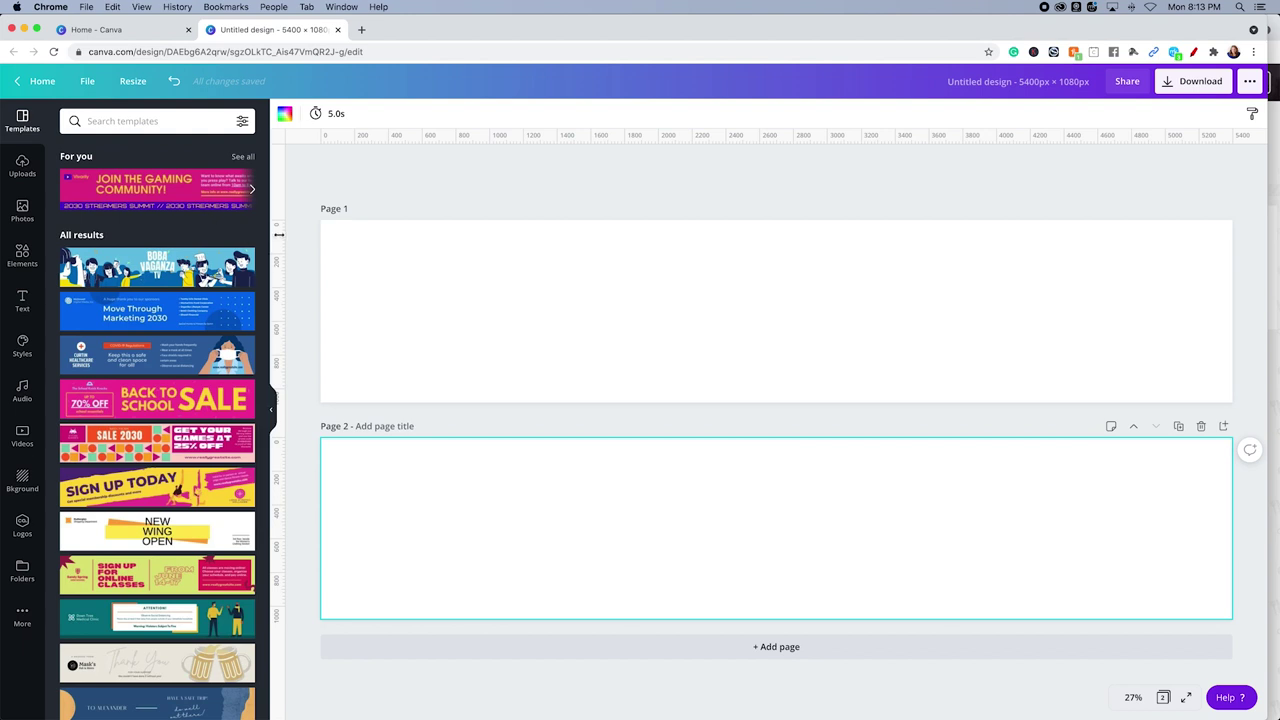
left_click_drag(282, 242, 505, 237)
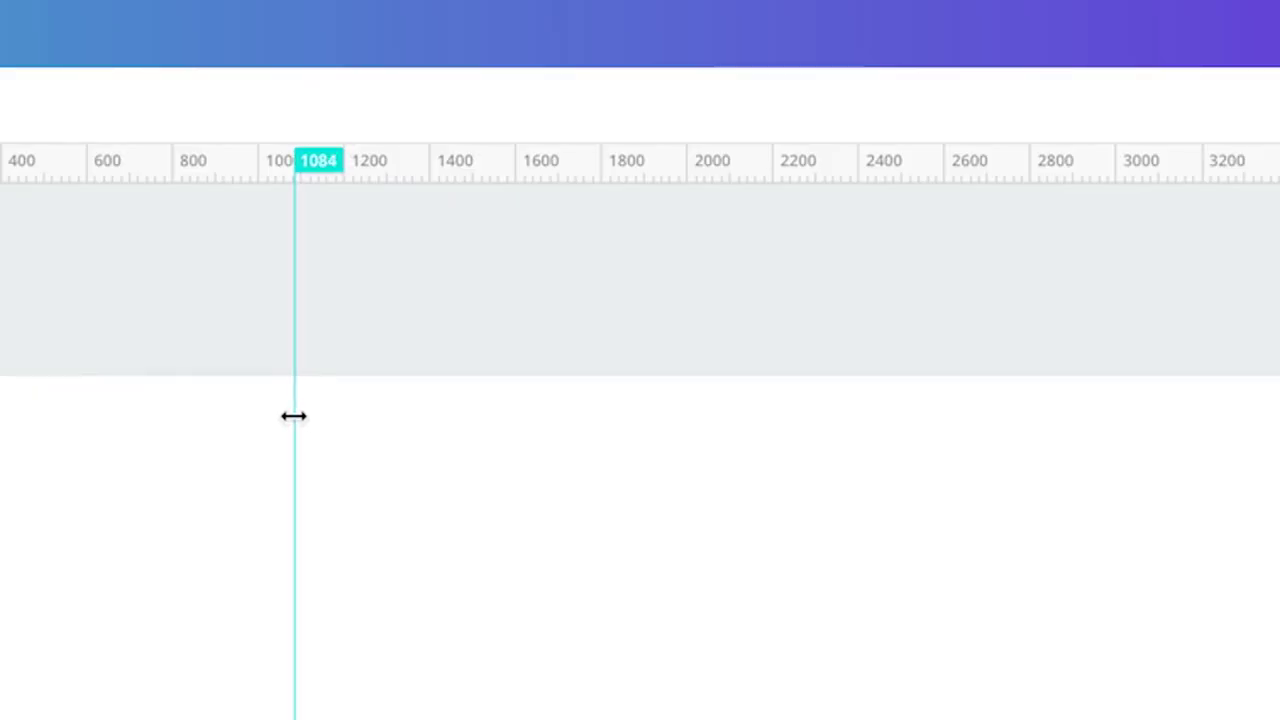
left_click_drag(293, 416, 292, 416)
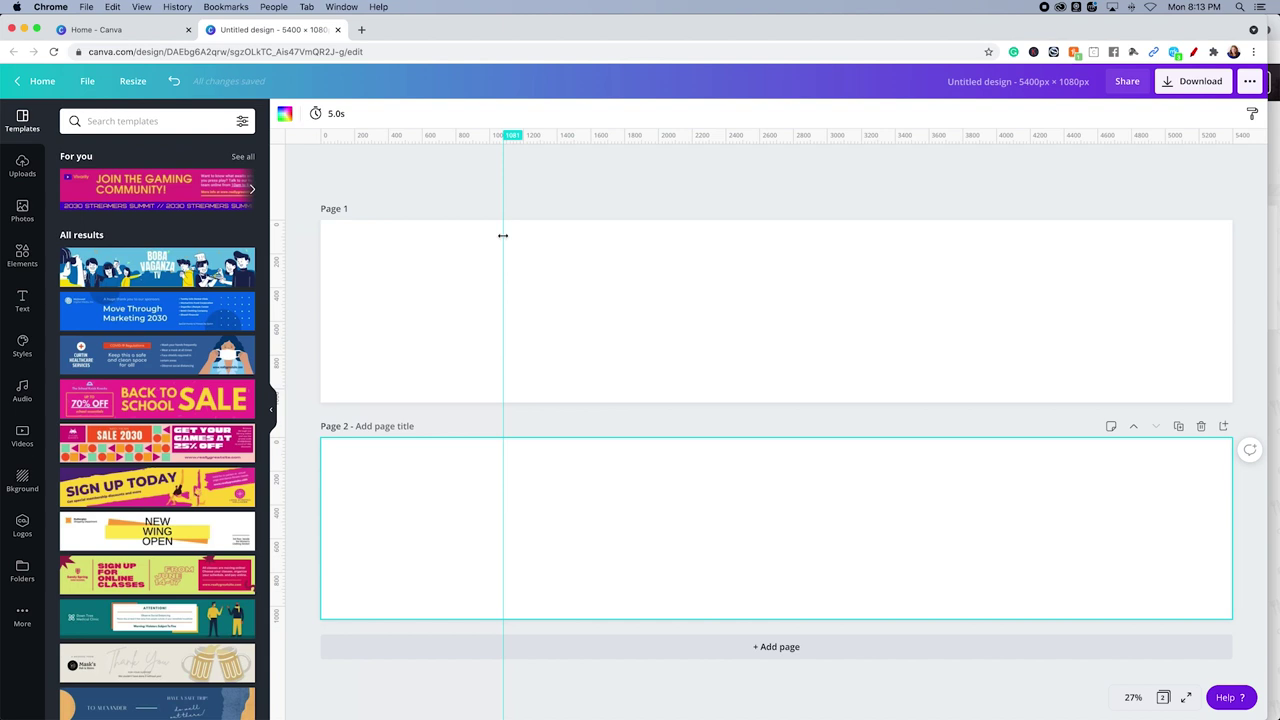
left_click_drag(503, 236, 503, 236)
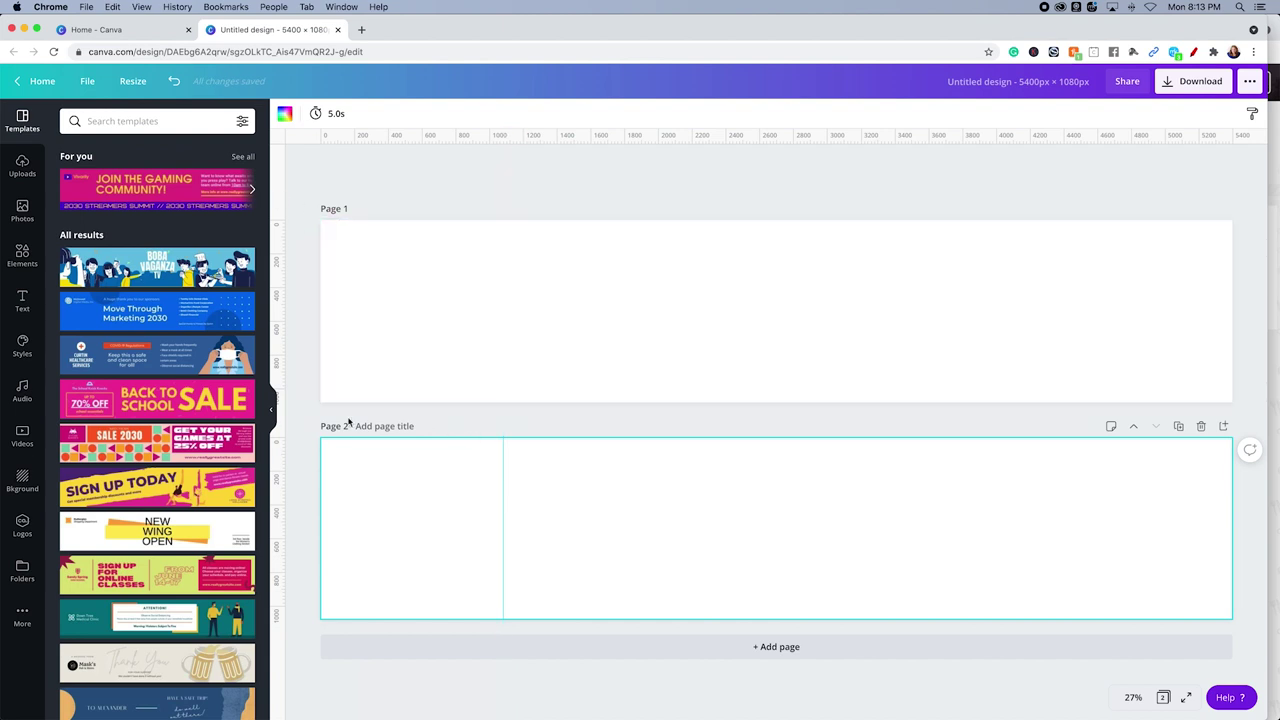
- Calculate 1080 + 1080 = 2160 and place the second vertical guide at 2160 px
key("super+Tab")
left_click(808, 168)
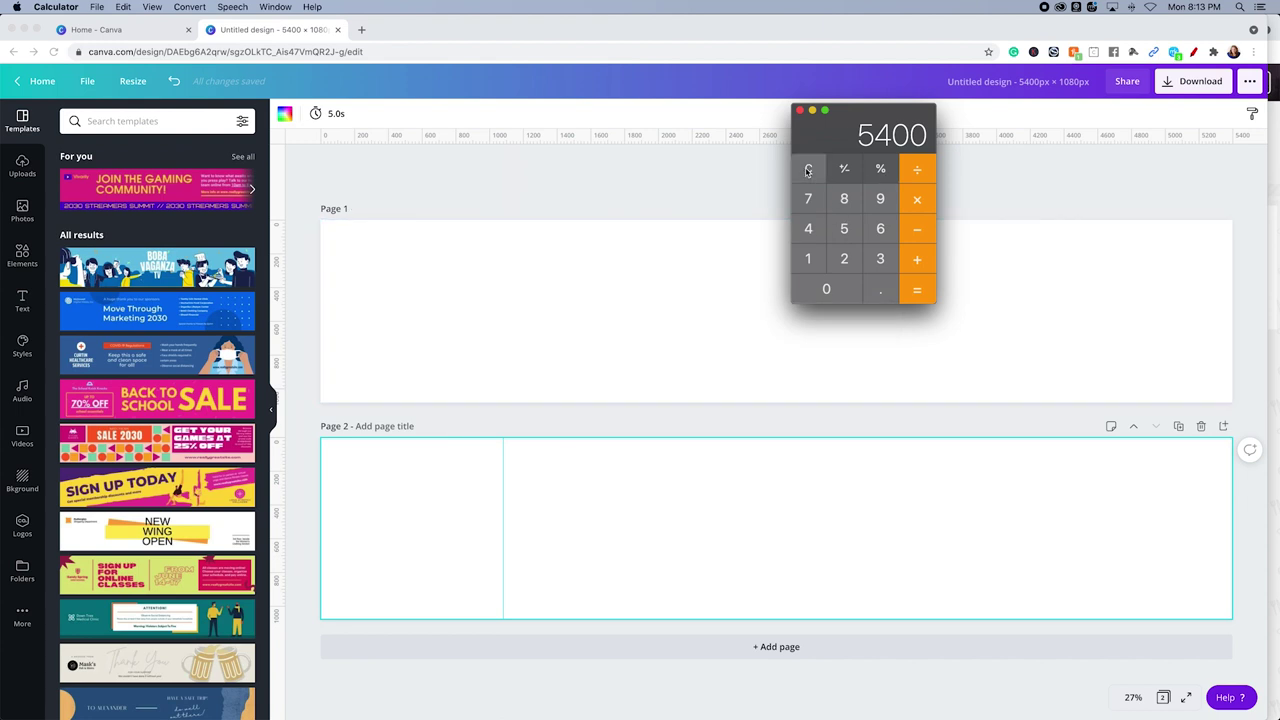
left_click(808, 258)
left_click(826, 288)
left_click(844, 198)
type("08")
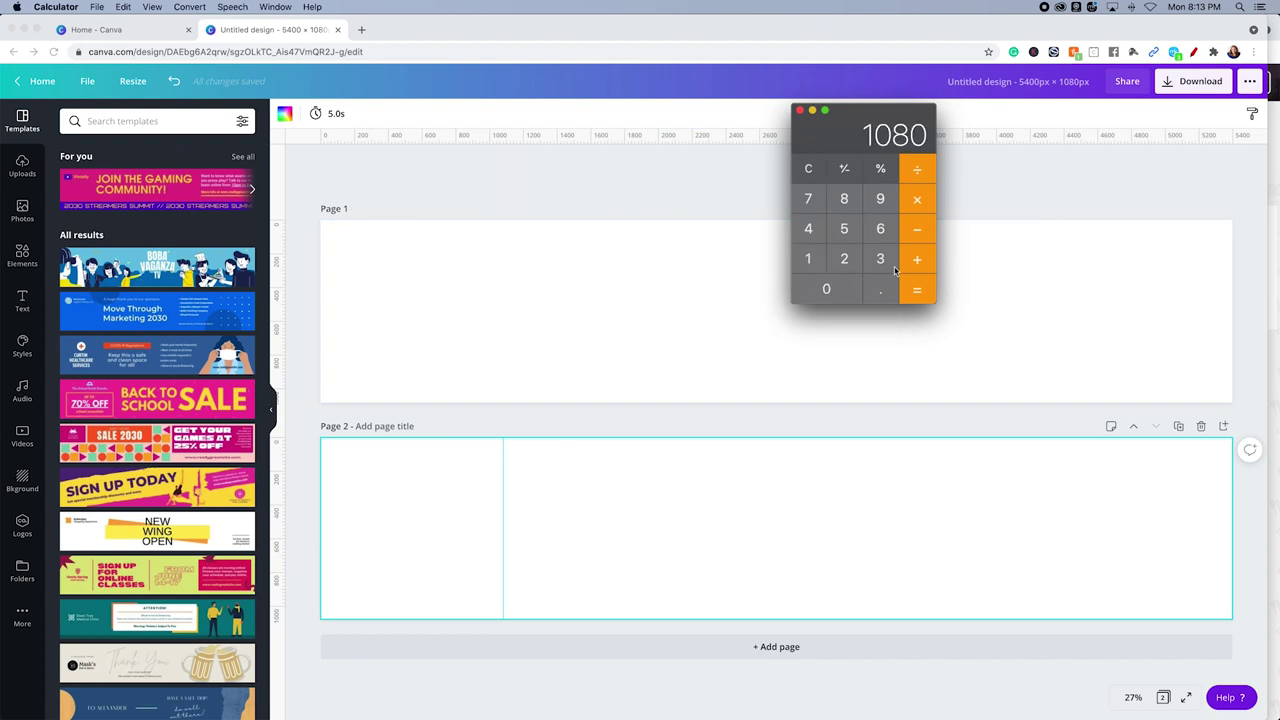
left_click(825, 287)
key("Return")
left_click(279, 237)
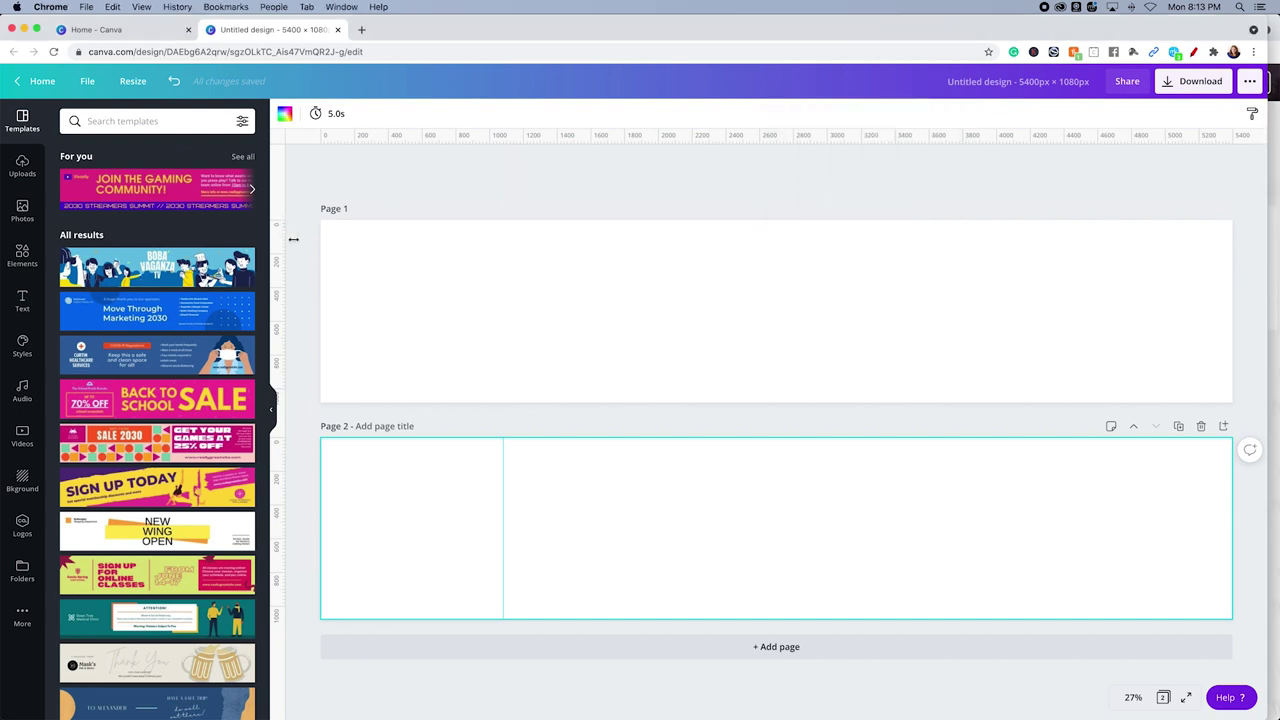
left_click_drag(293, 239, 620, 249)
- Add a third vertical guide at about 3240 px, leaving Page 2 active
key("super+Tab")
type("1080")
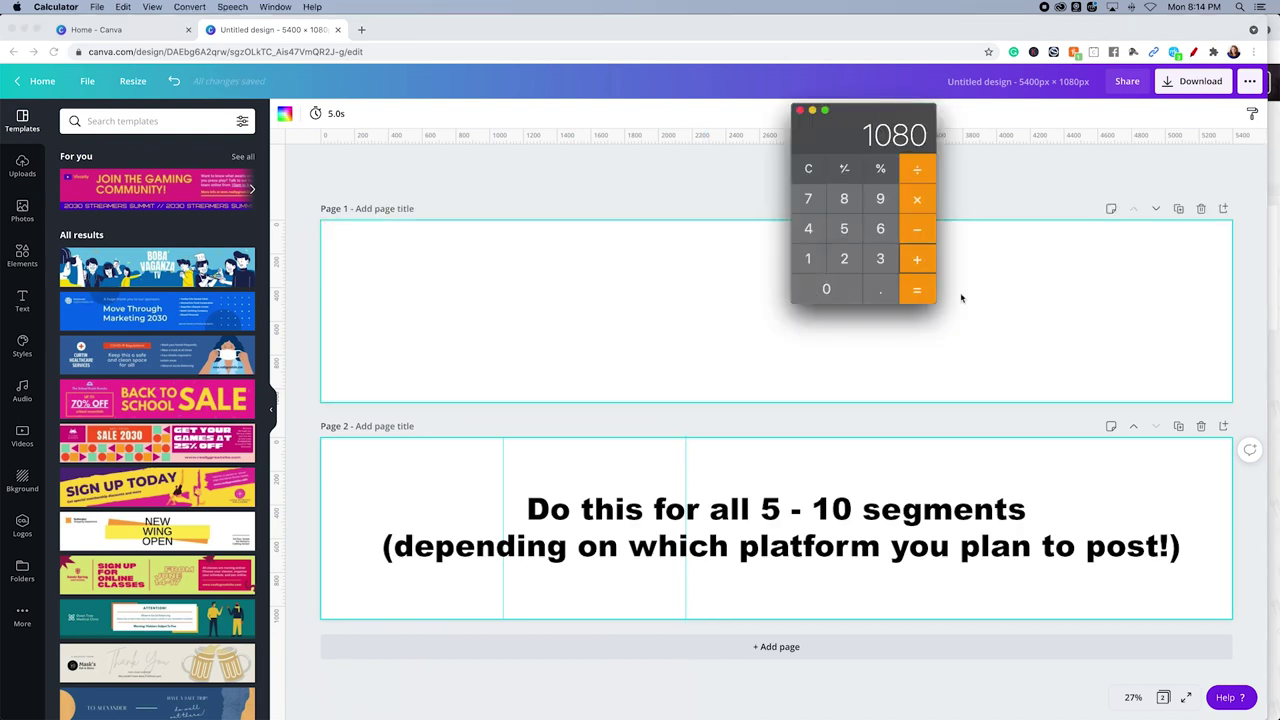
key("Return")
left_click(289, 323)
left_click_drag(289, 323, 867, 323)
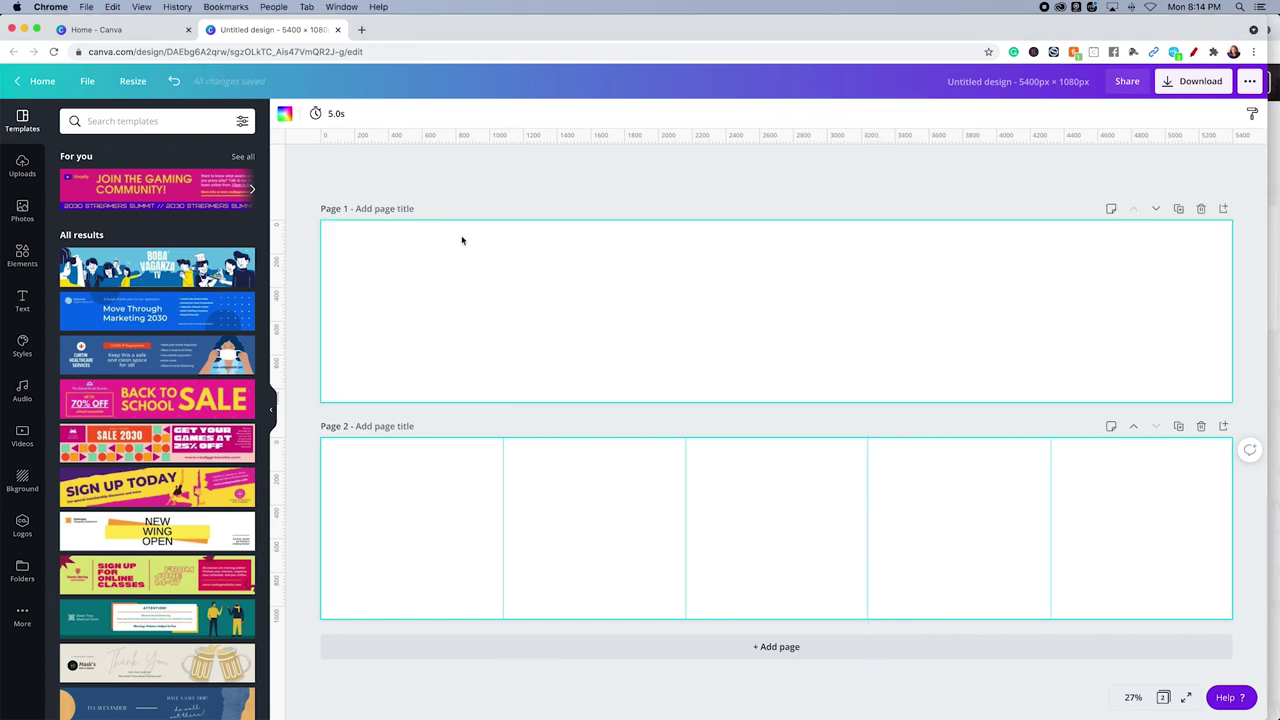
left_click(460, 237)
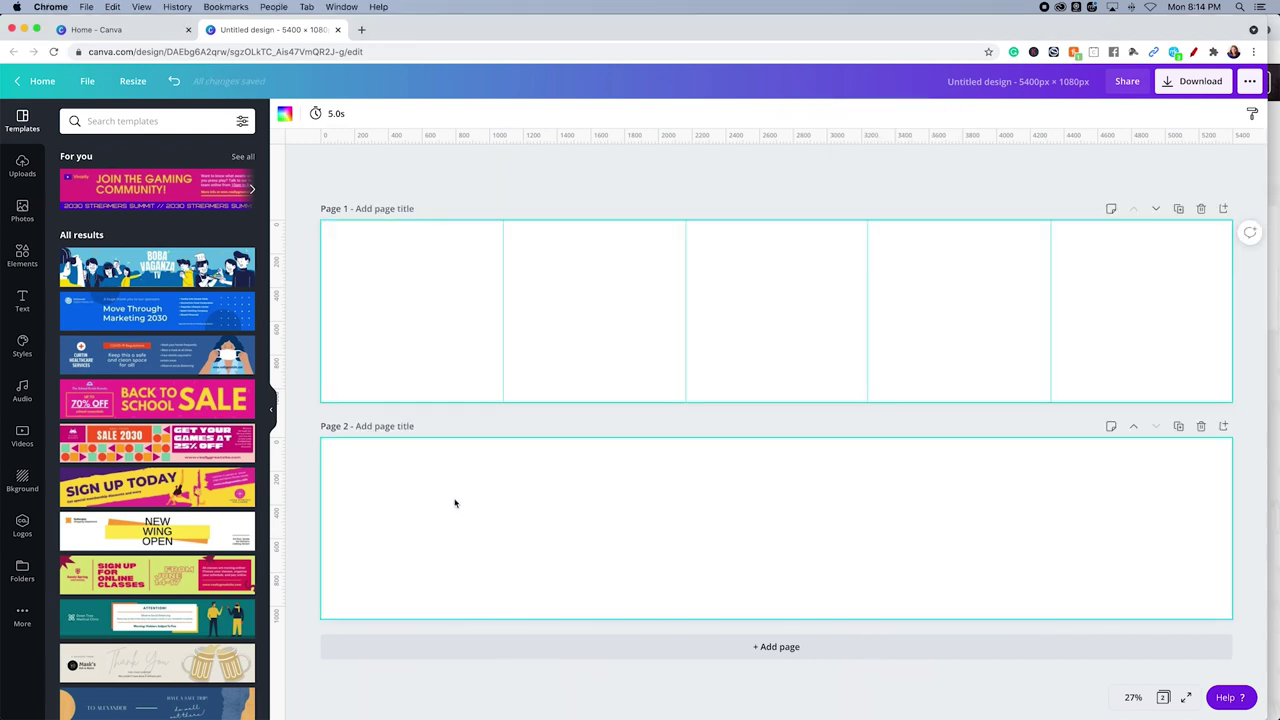
left_click(466, 480)
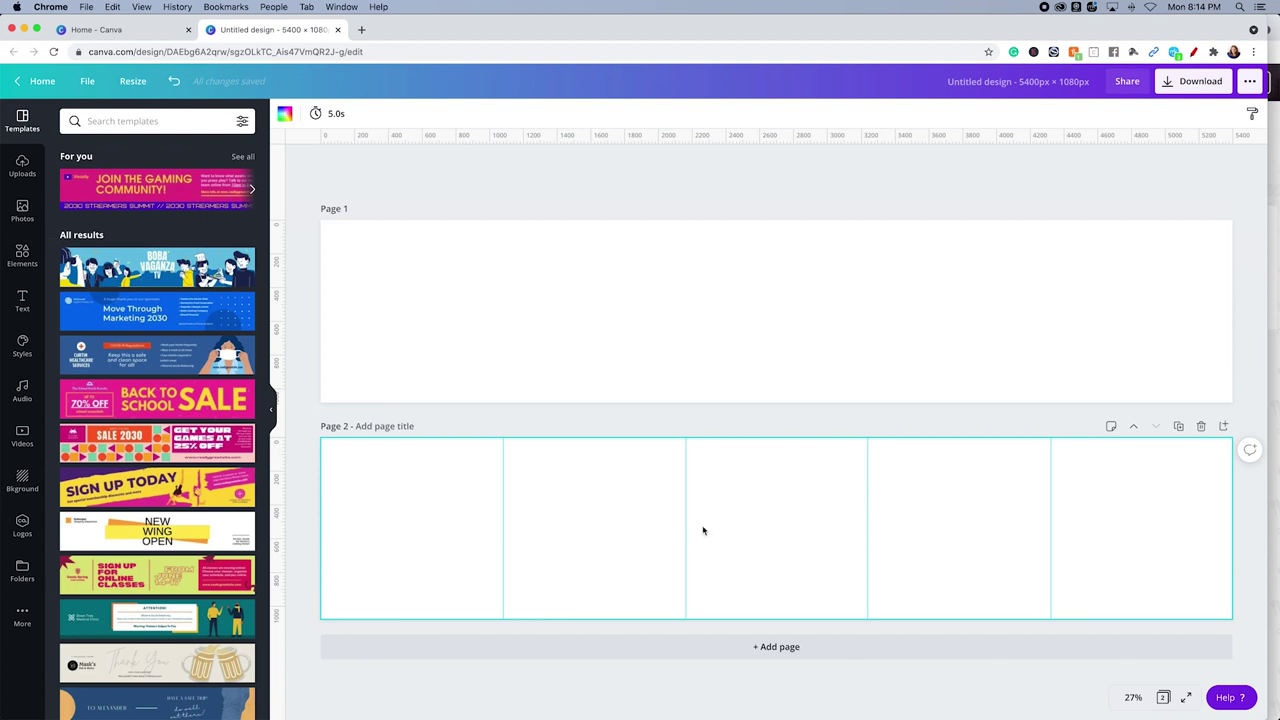
left_click(20, 482)
- Try pink floral, grey watercolor, yellow and blue gradient backgrounds on the two pages
left_click_drag(205, 312, 589, 531)
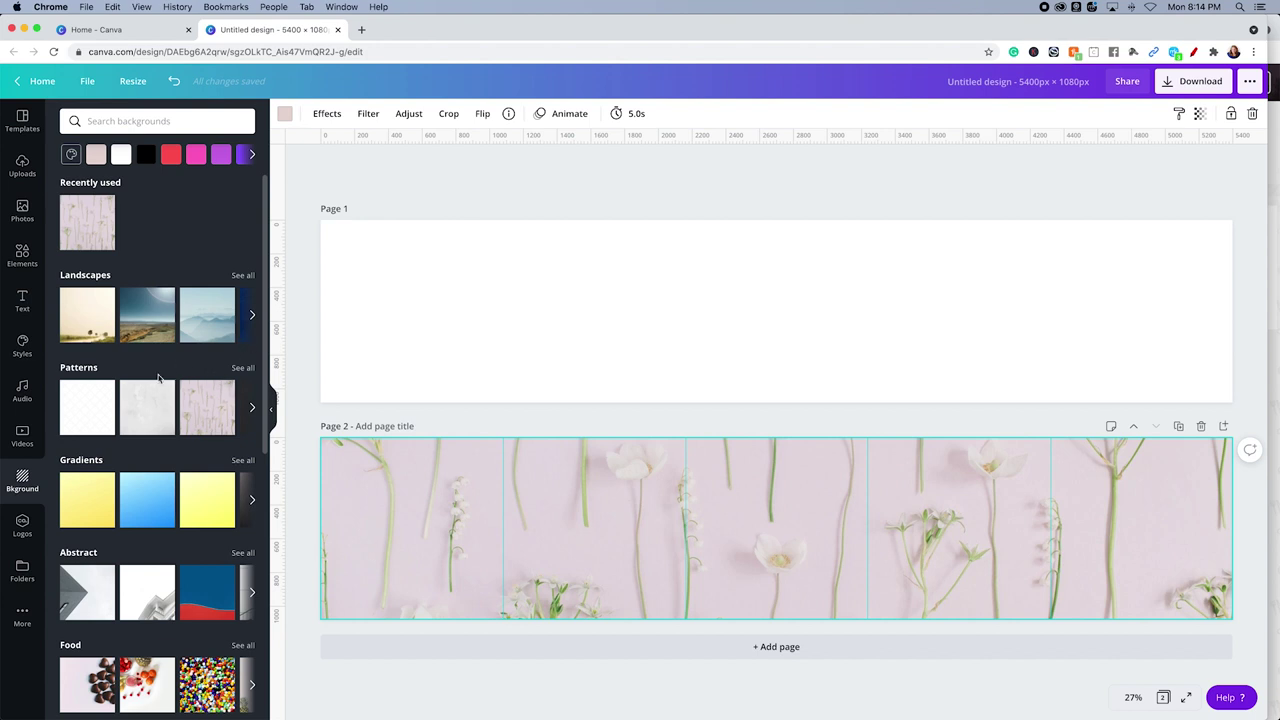
left_click(437, 297)
left_click_drag(160, 397, 506, 337)
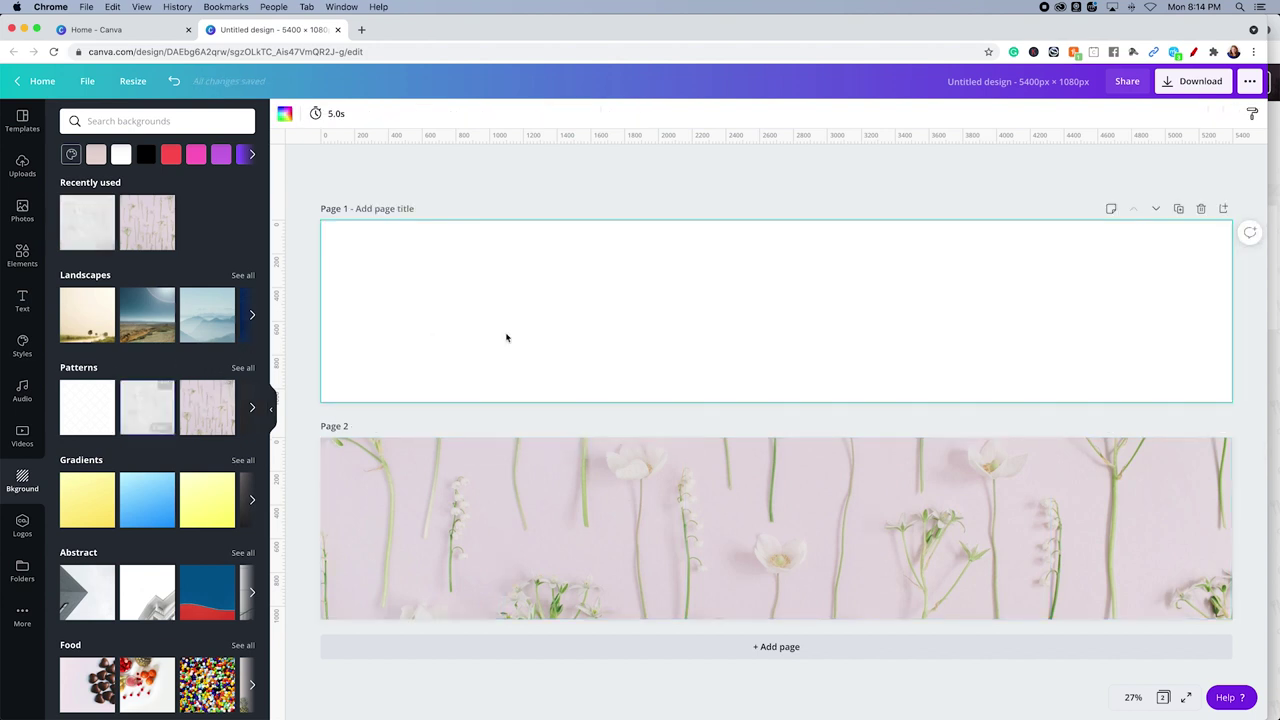
left_click_drag(85, 484, 434, 531)
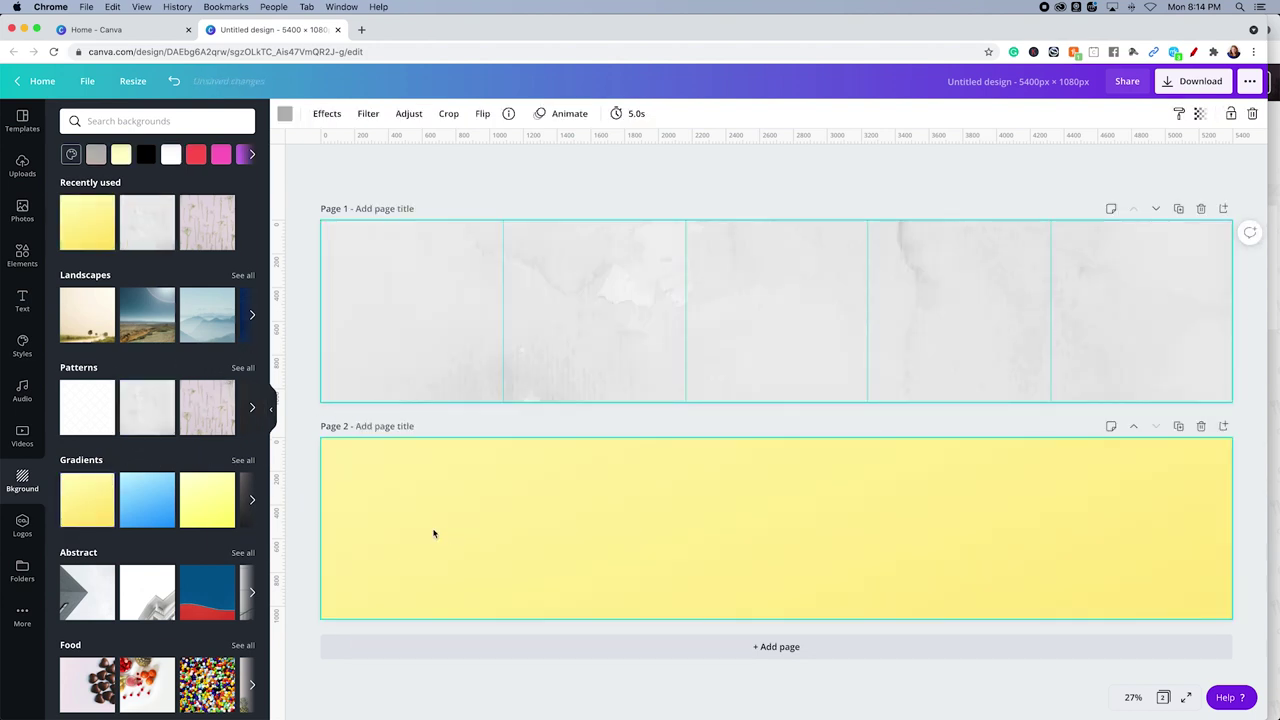
left_click_drag(147, 499, 394, 320)
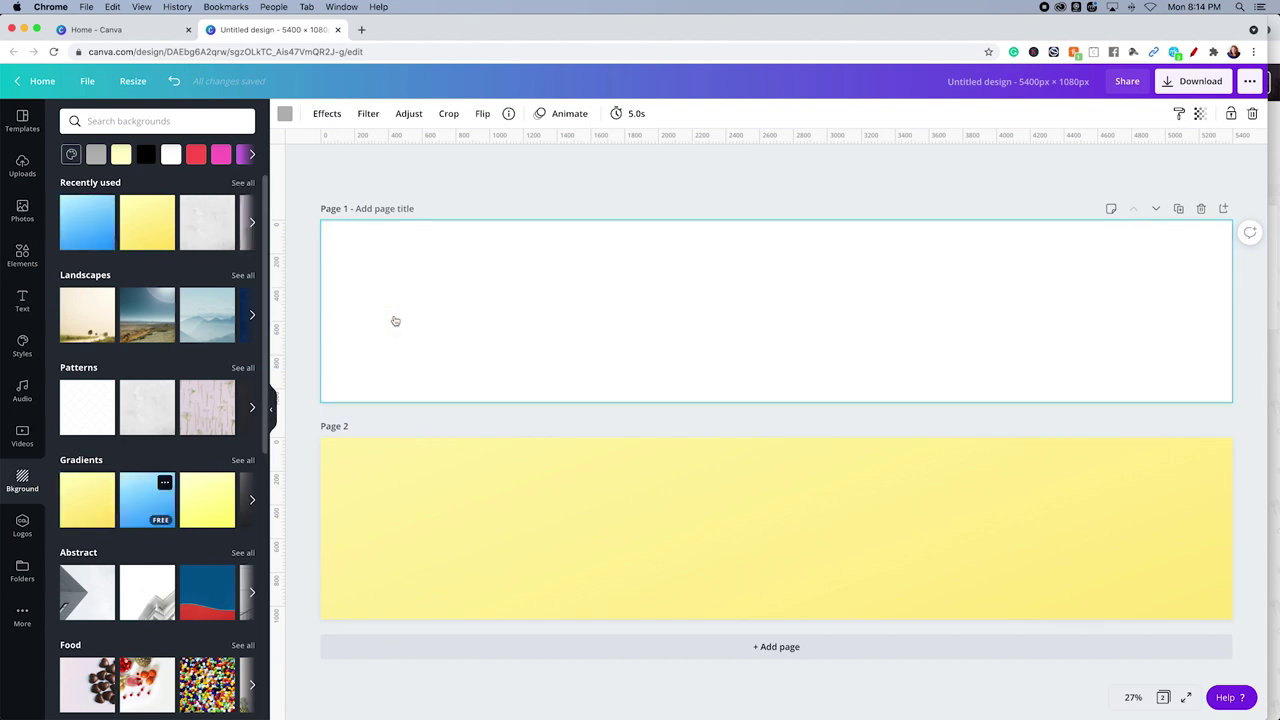
- Give both Page 1 and Page 2 a solid pink background
left_click(221, 154)
left_click(451, 500)
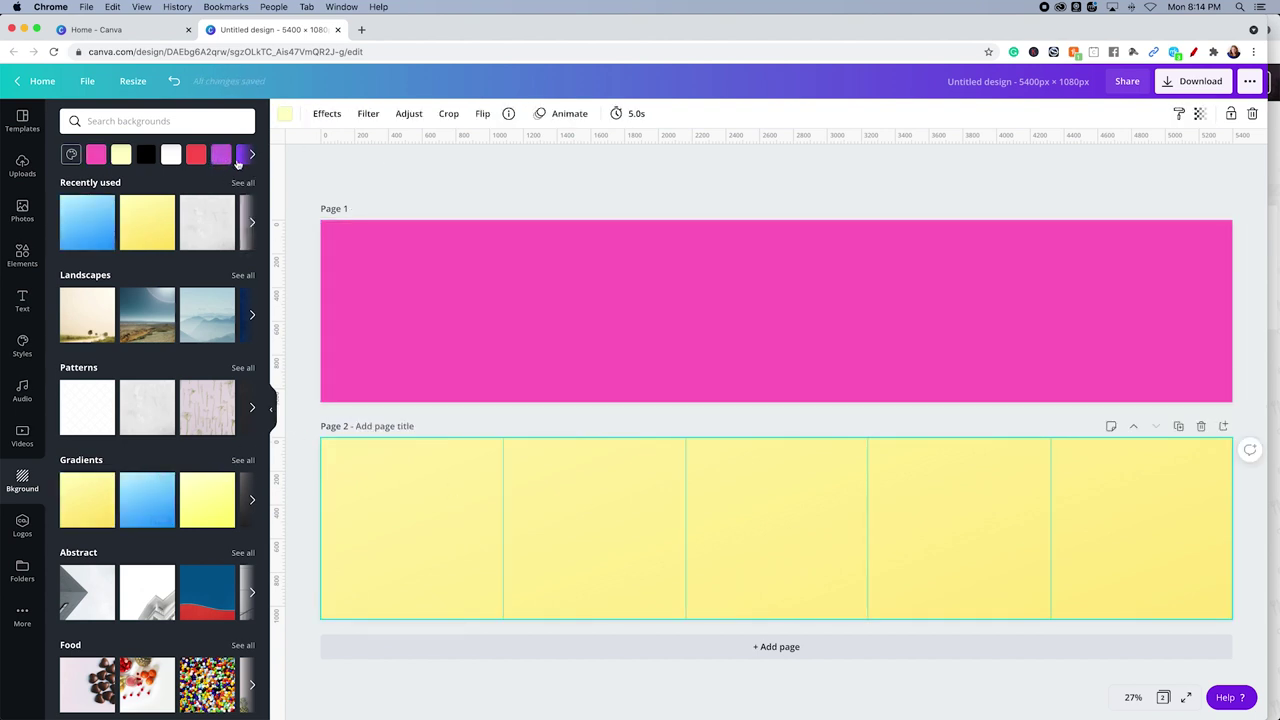
left_click(94, 156)
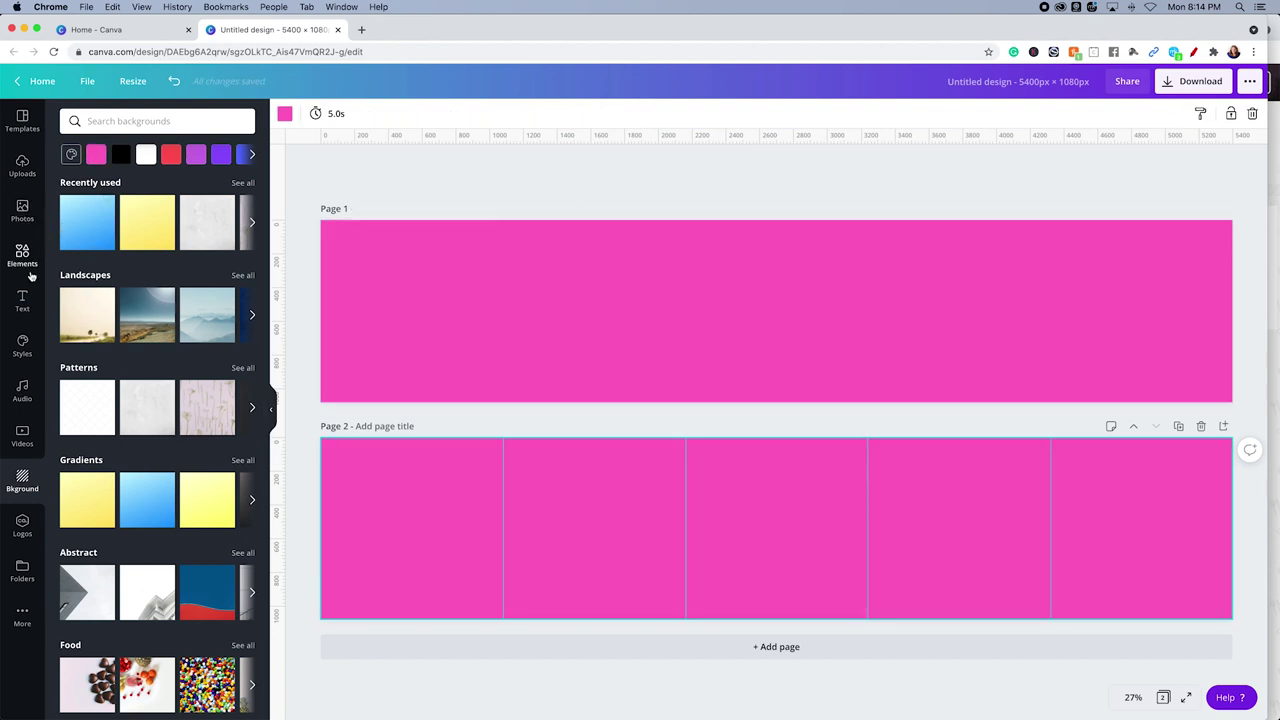
left_click(22, 300)
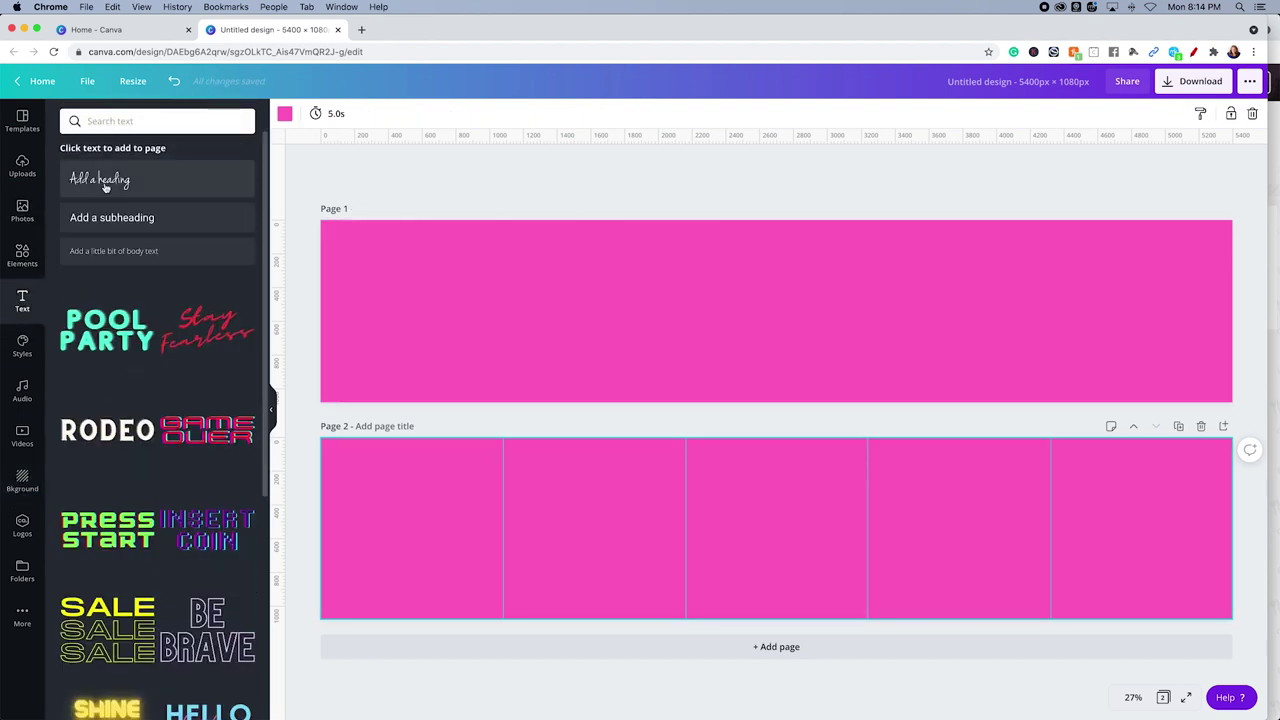
- Add a heading, a thumbs-up icon and a white clipboard-and-target icon to page 1
left_click_drag(105, 187, 447, 276)
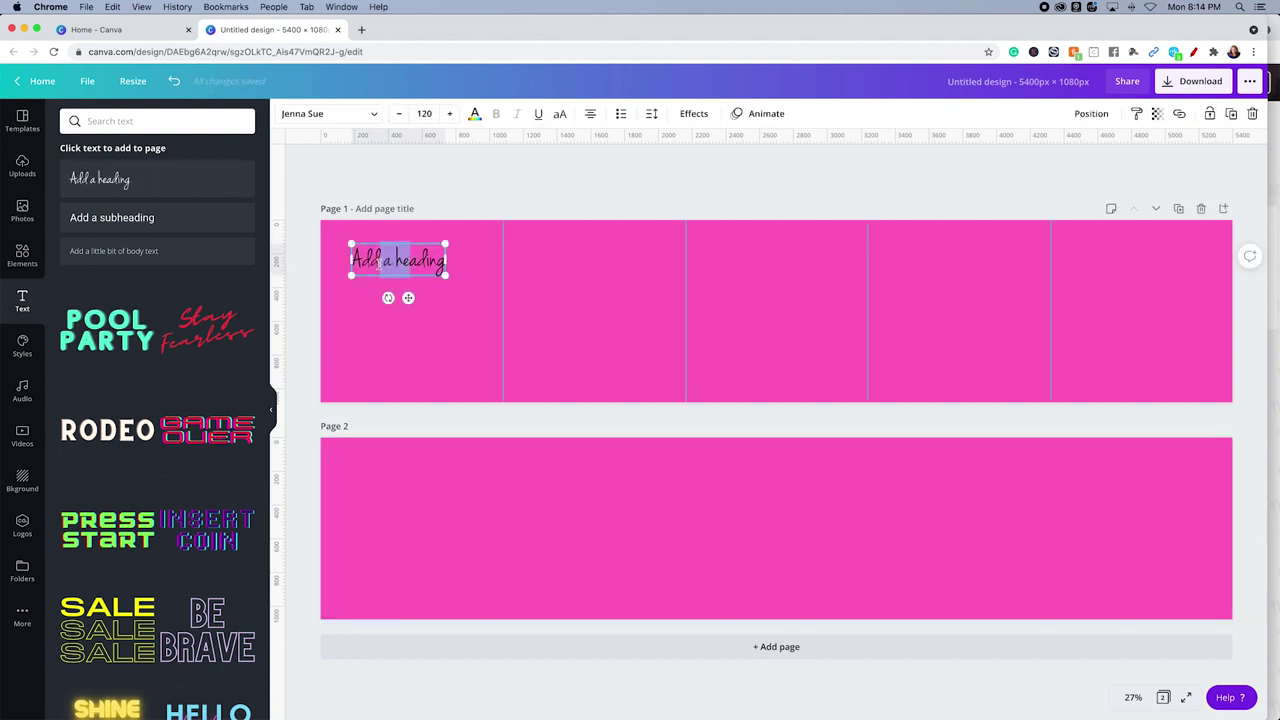
left_click_drag(407, 297, 394, 292)
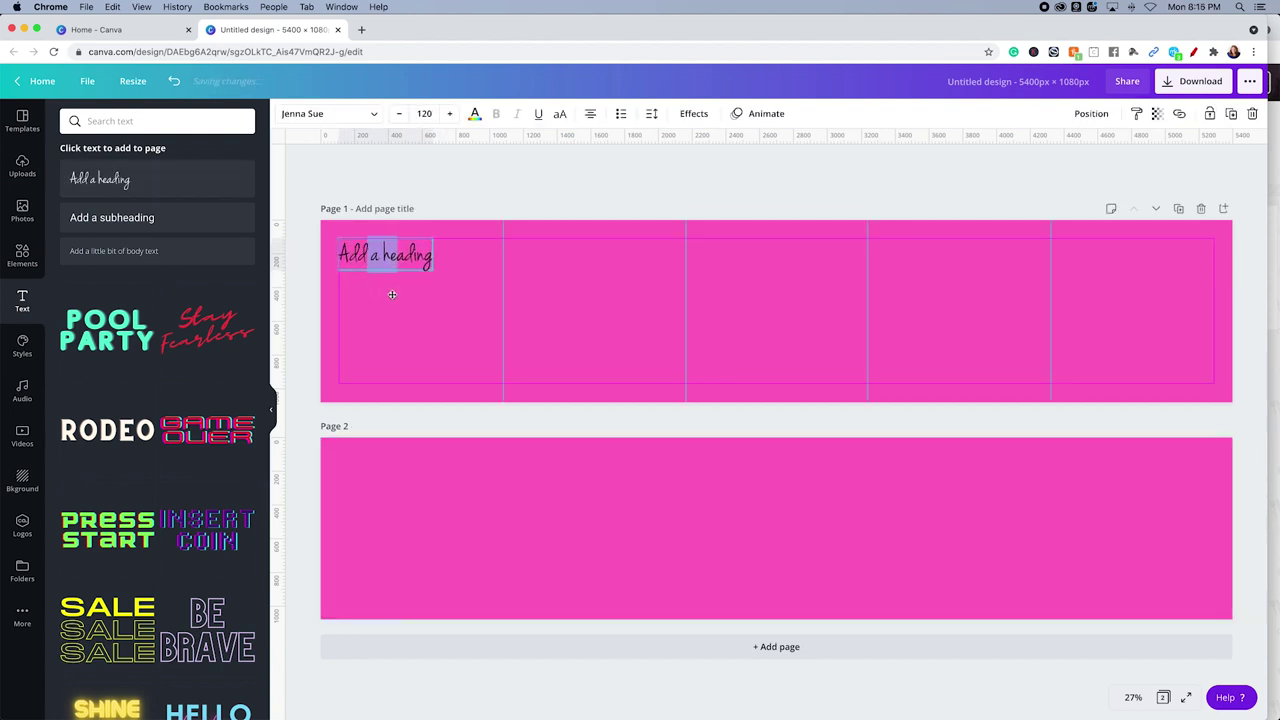
left_click(21, 256)
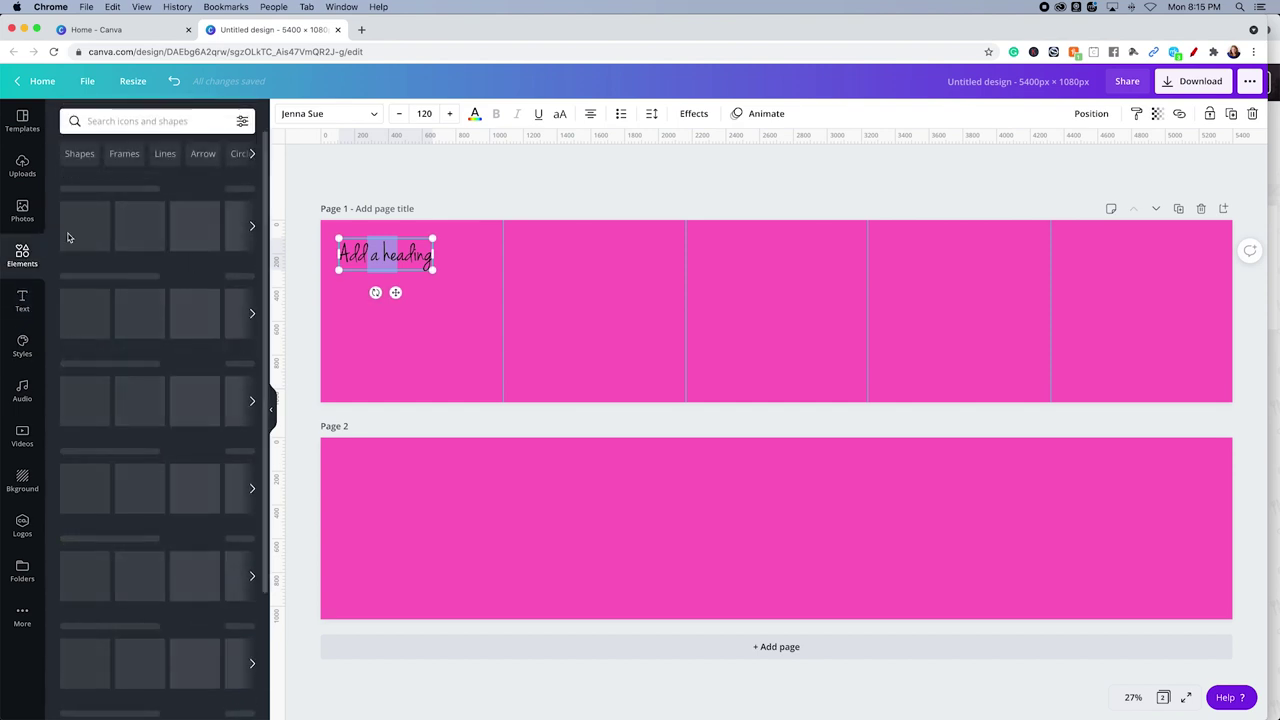
left_click_drag(332, 318, 432, 350)
left_click_drag(143, 230, 639, 353)
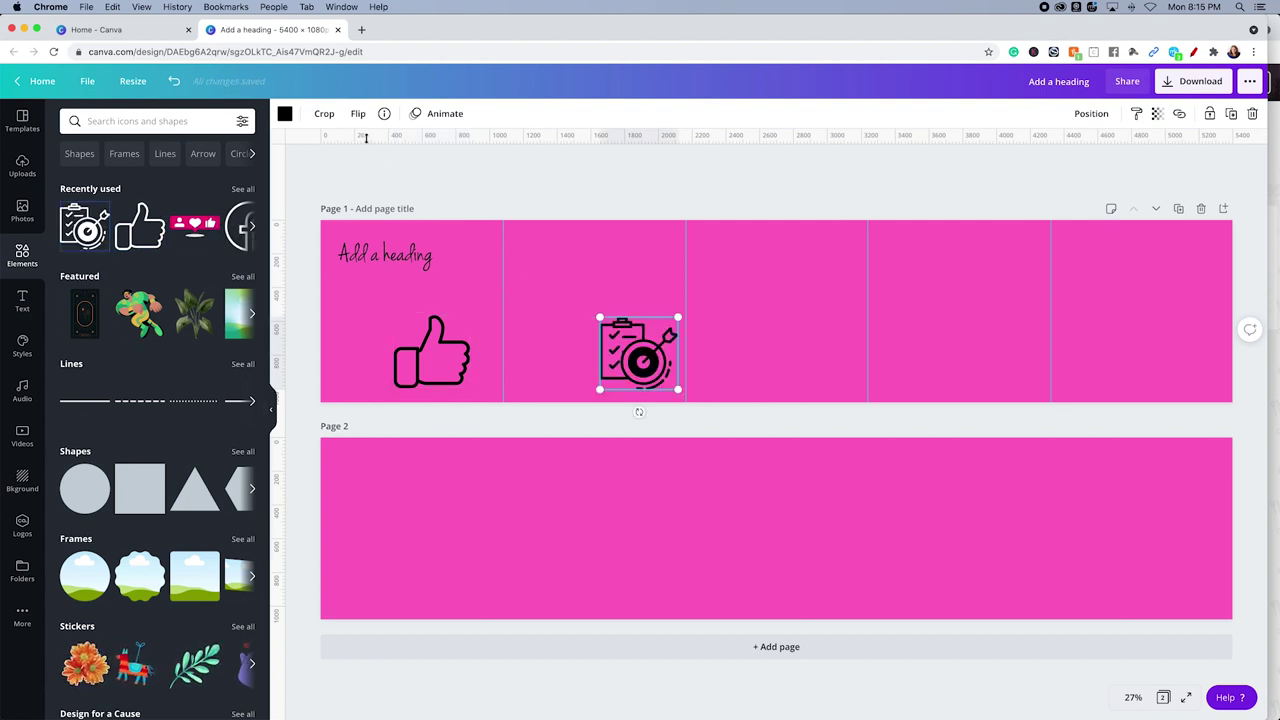
left_click(284, 113)
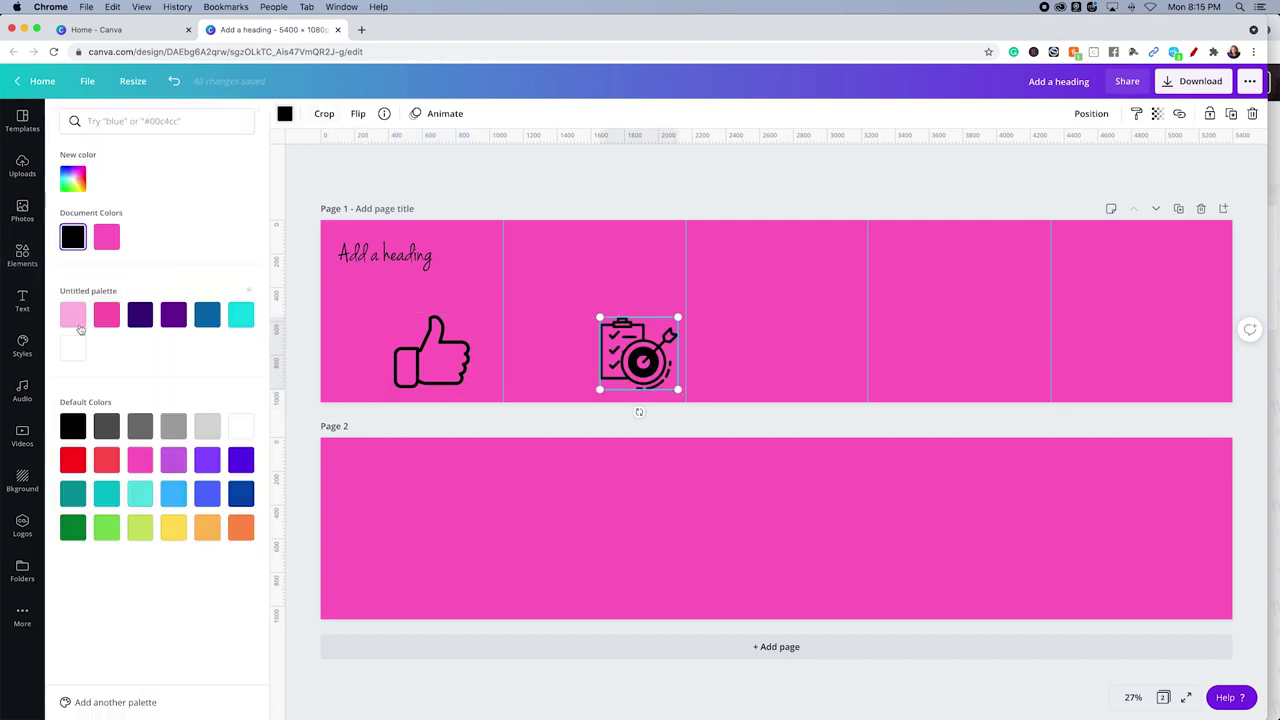
left_click(77, 356)
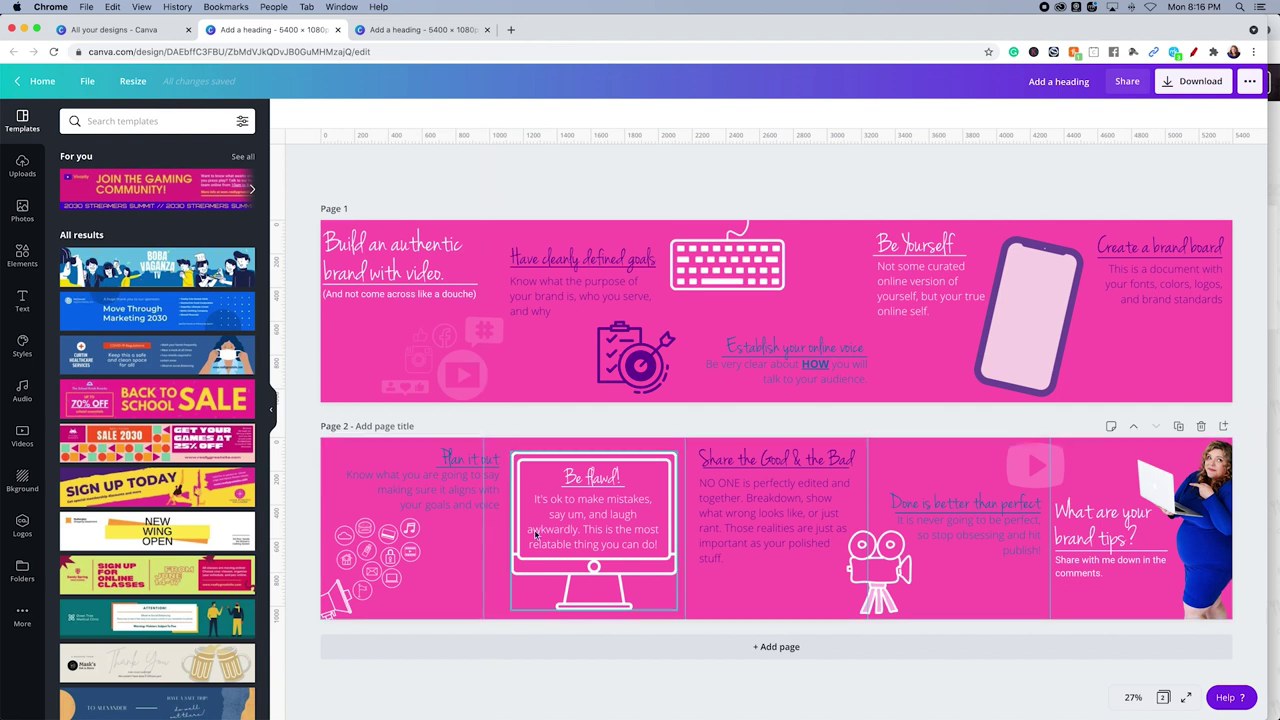
left_click(645, 262)
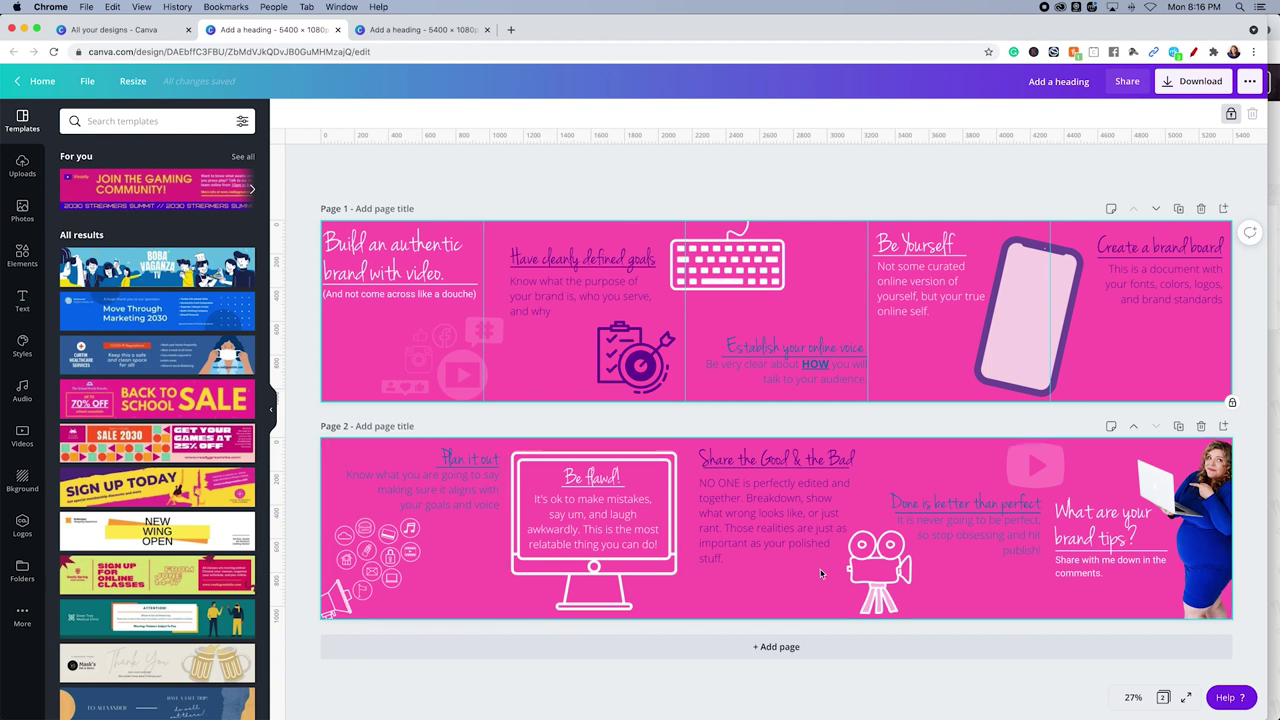
left_click(785, 602)
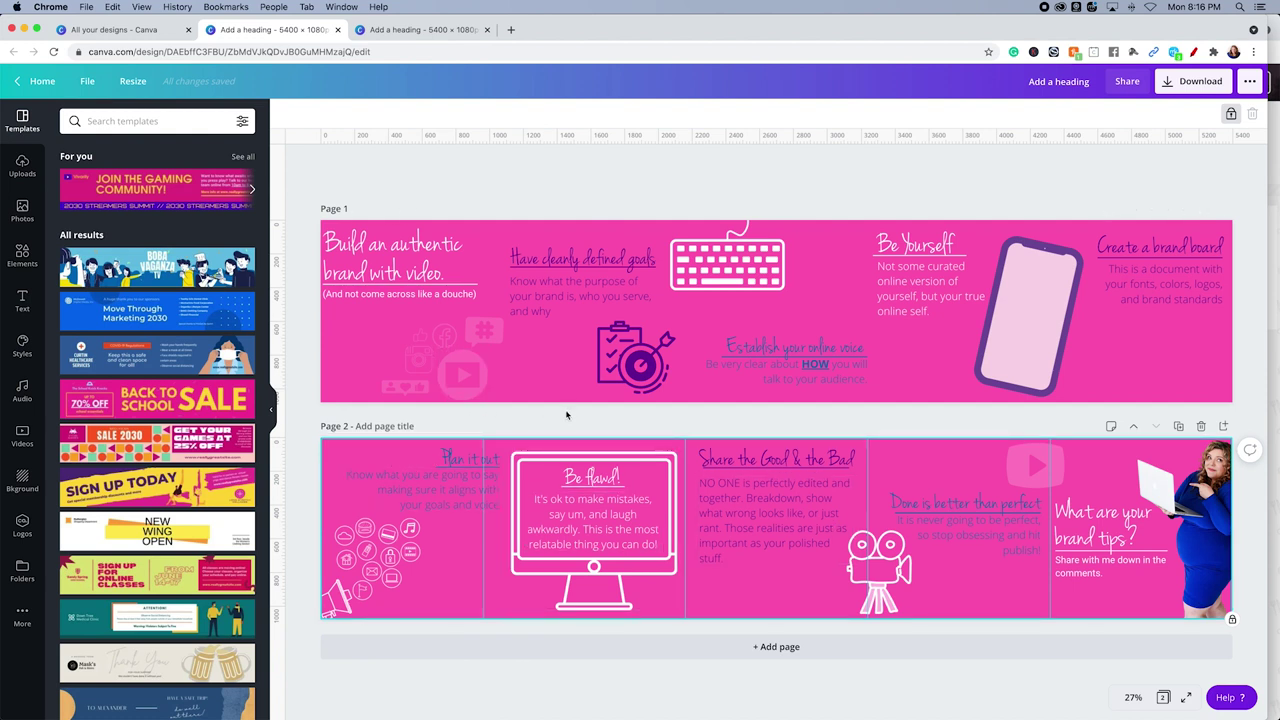
left_click(523, 378)
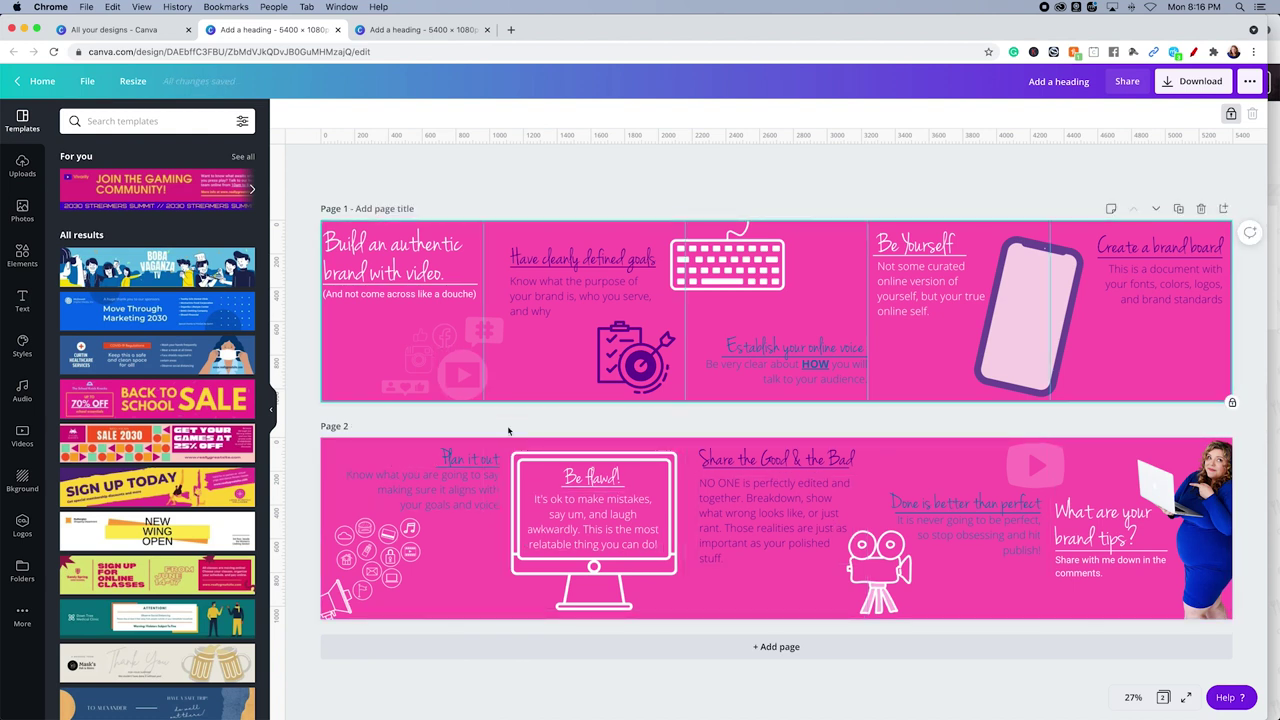
left_click(528, 428)
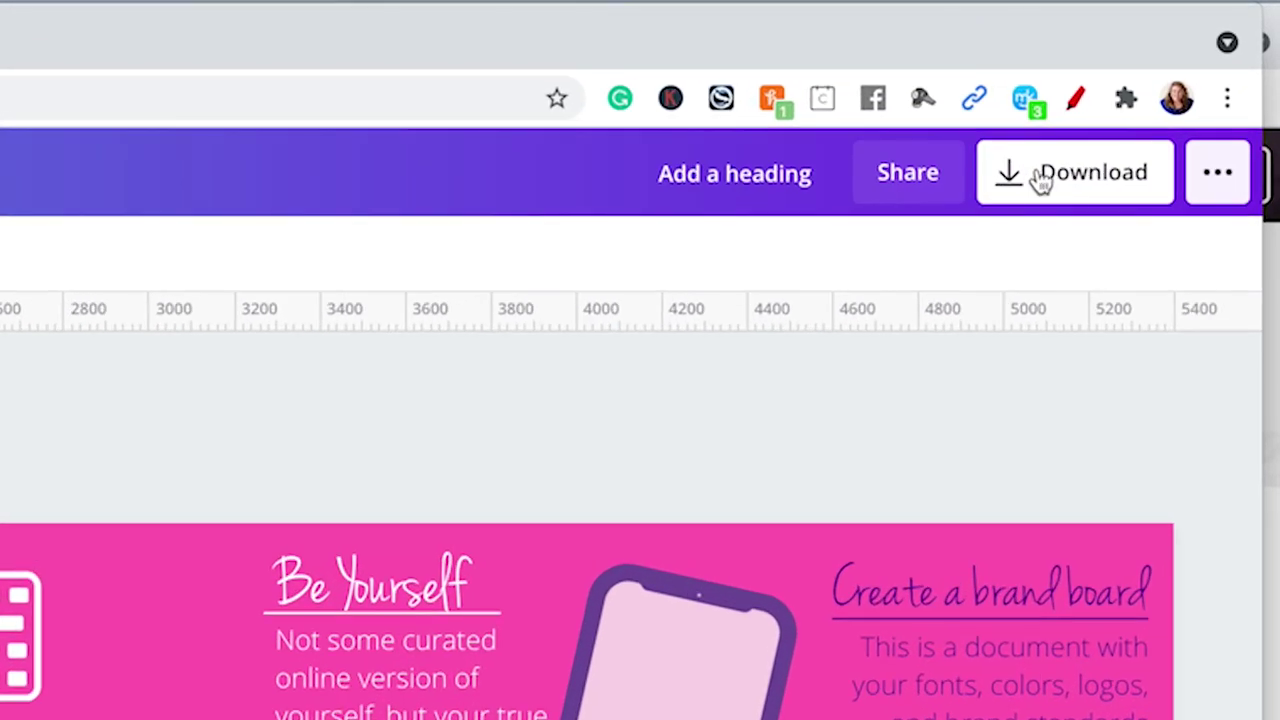
- Download all two pages of the design as PNG images
left_click(1180, 82)
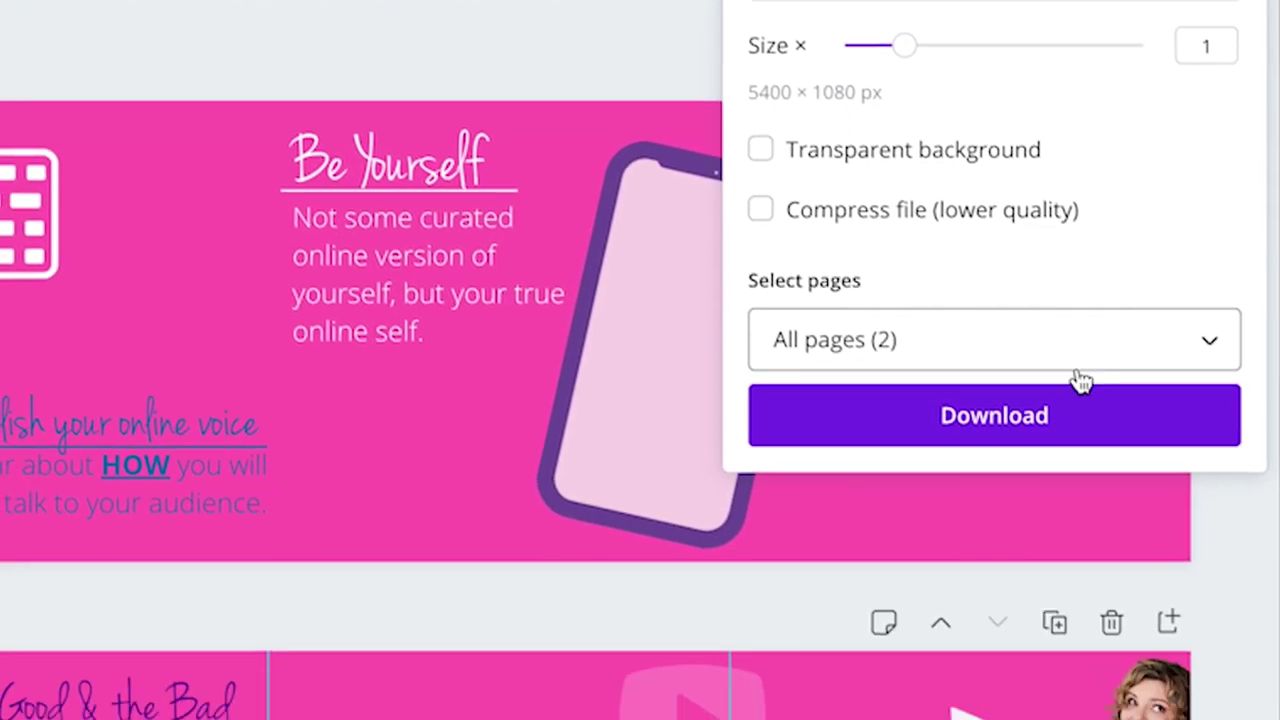
left_click(1022, 405)
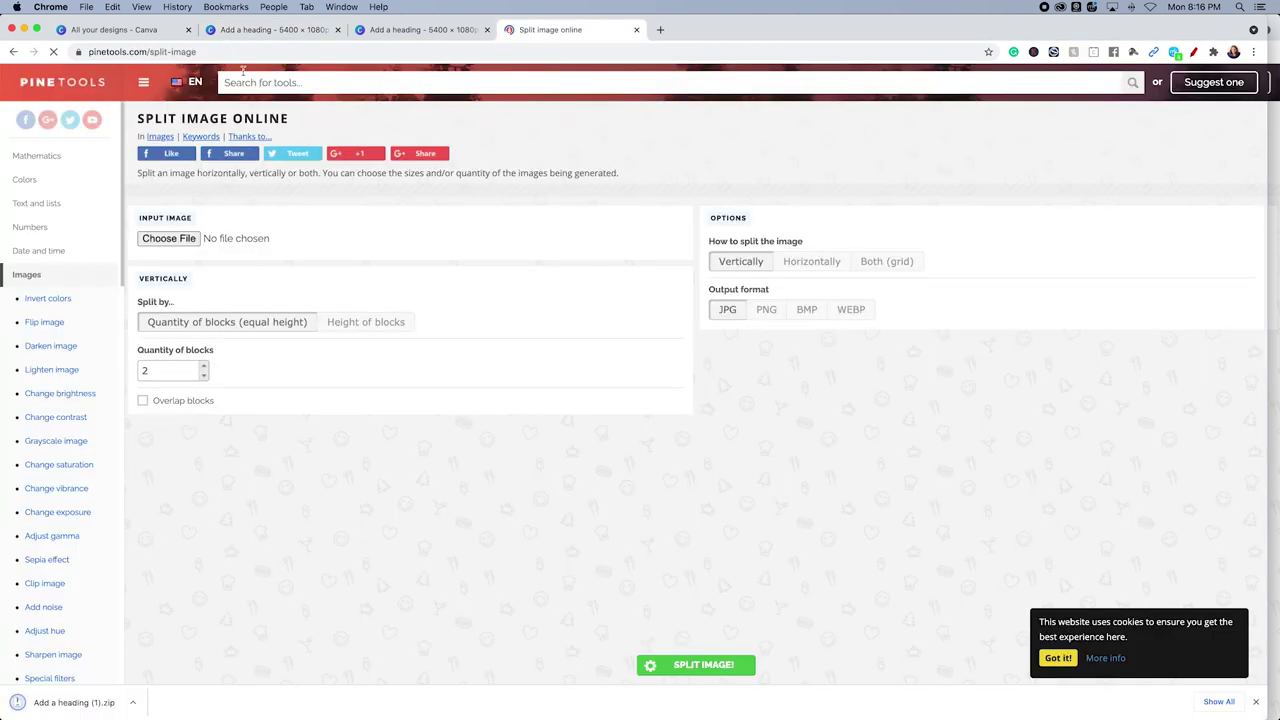
- Unzip the downloaded design archive and load 1.png into PineTools Split Image
left_click(140, 50)
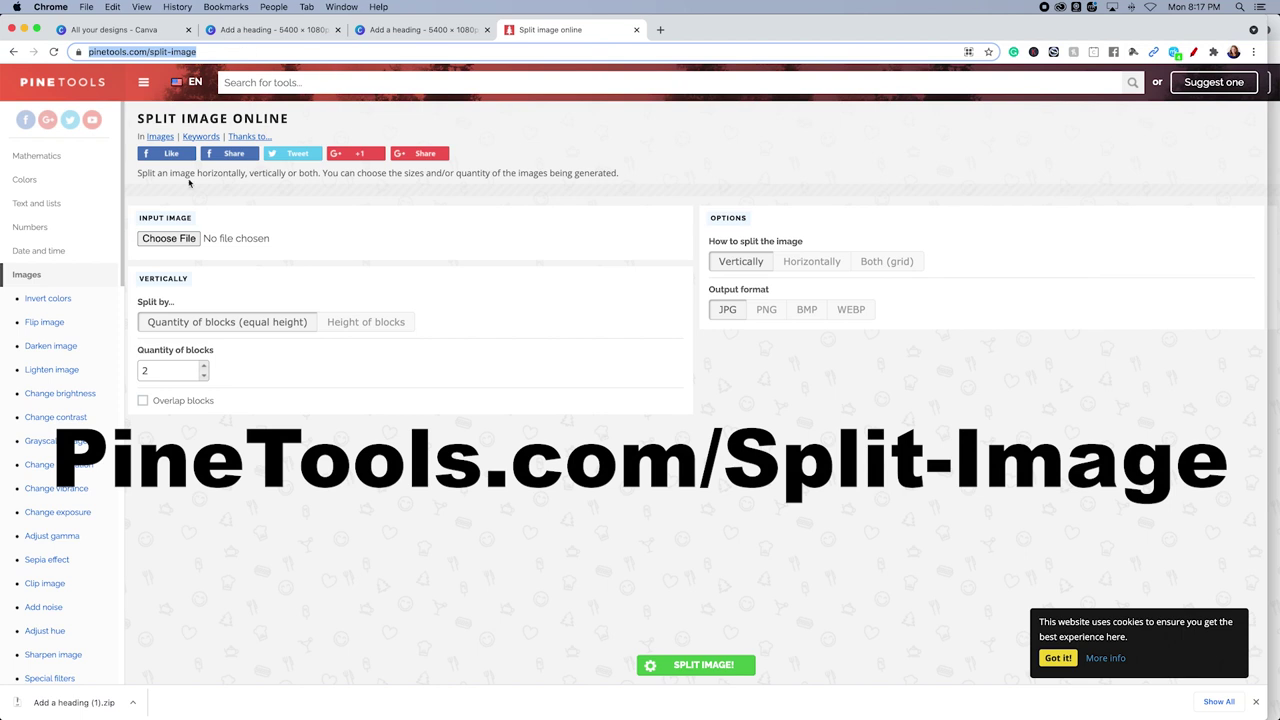
left_click(94, 701)
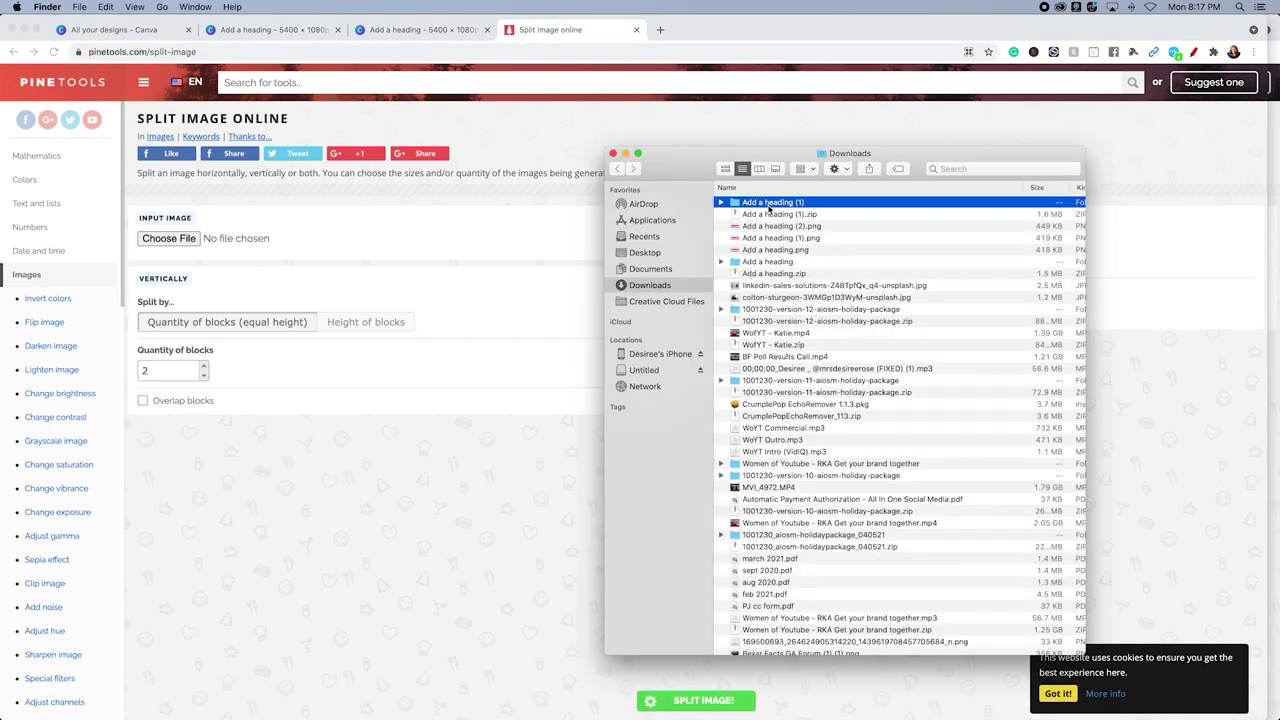
double_click(769, 203)
left_click(188, 237)
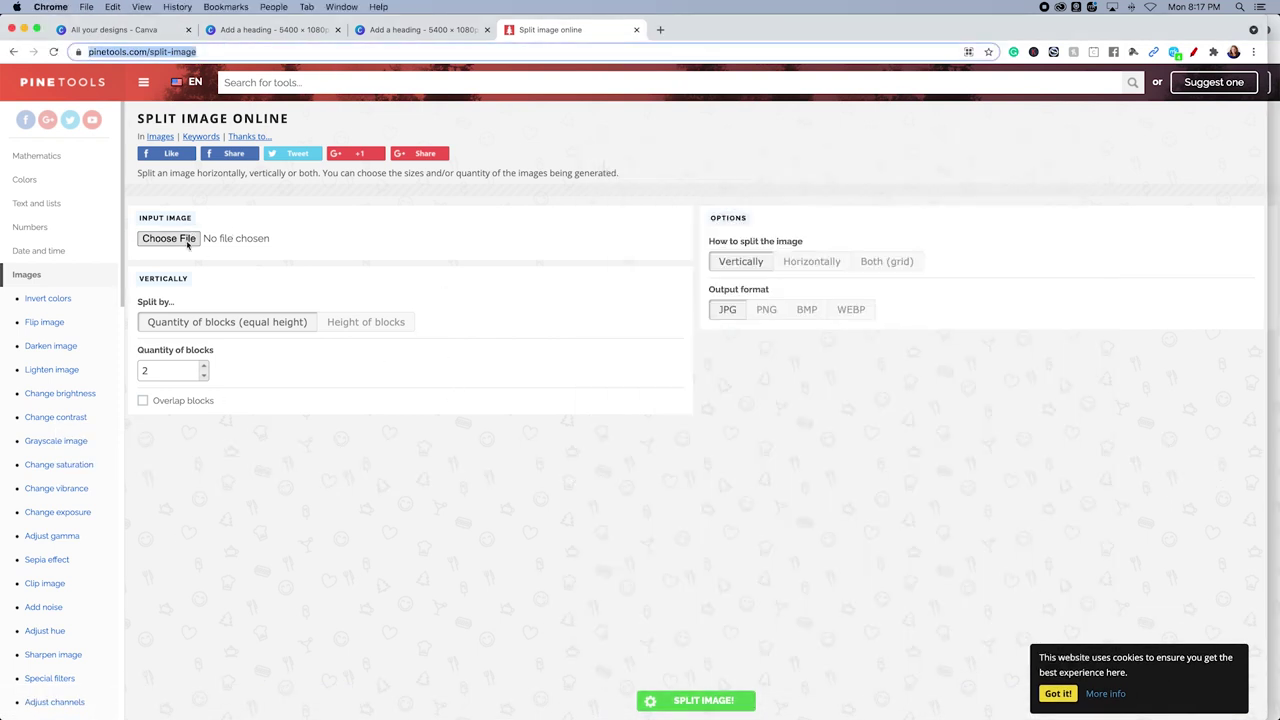
double_click(420, 98)
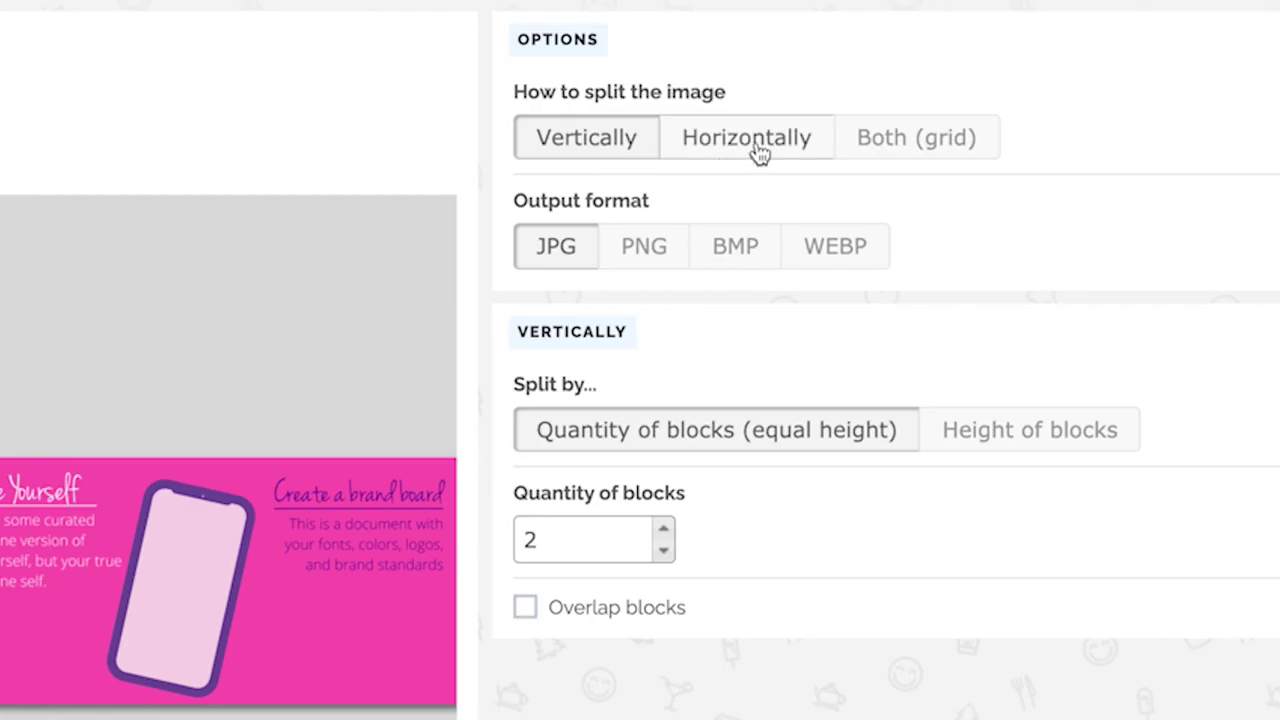
- Split 1.png horizontally into five PNG blocks and download all five pieces
left_click(758, 150)
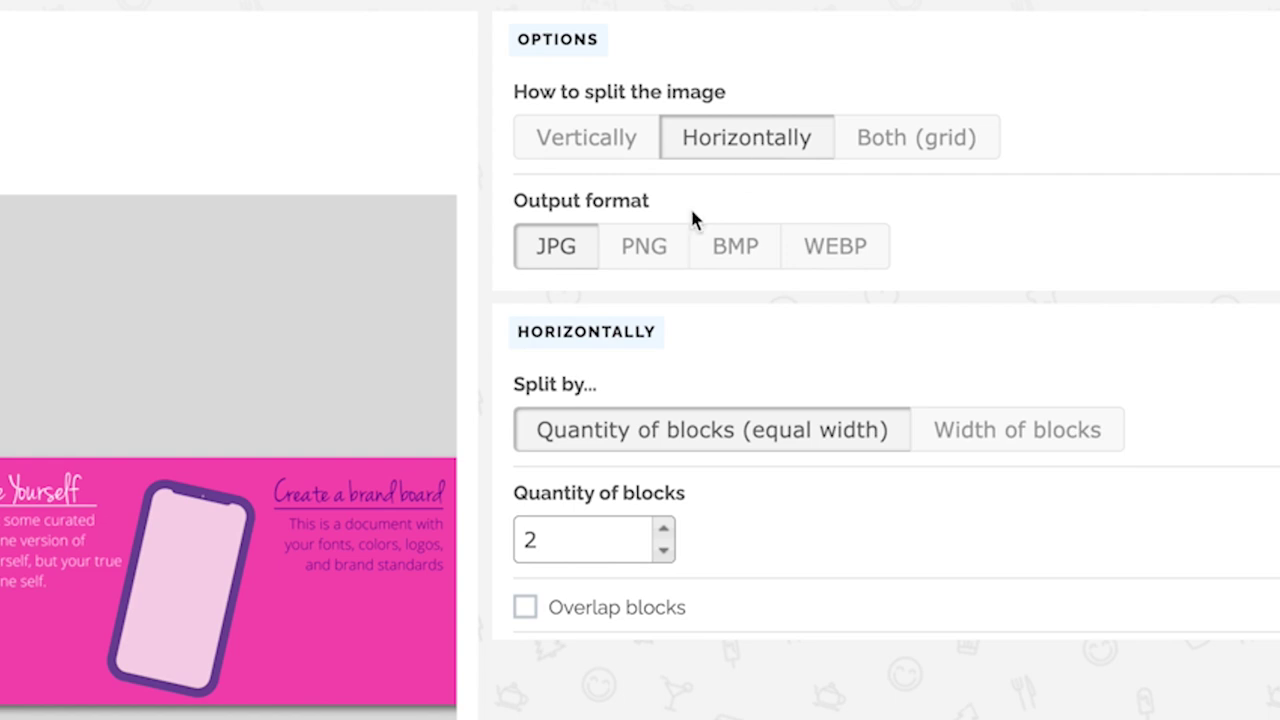
left_click(628, 256)
left_click(665, 530)
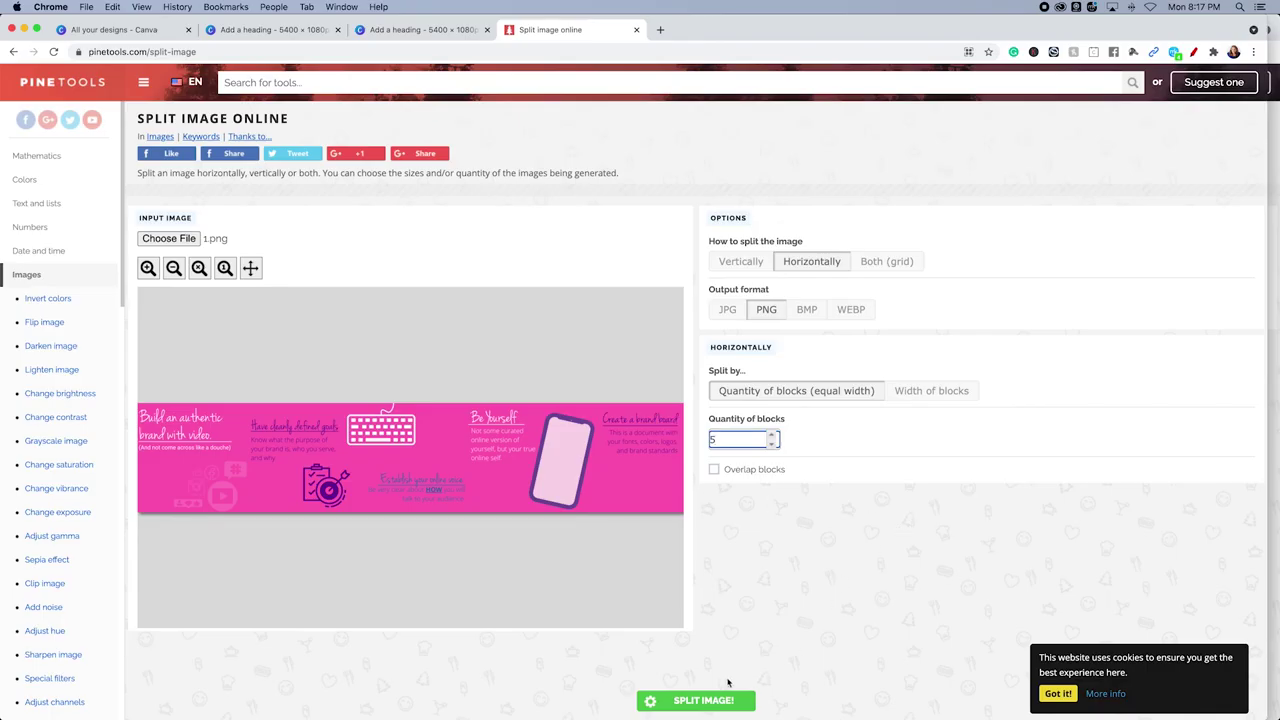
left_click(704, 701)
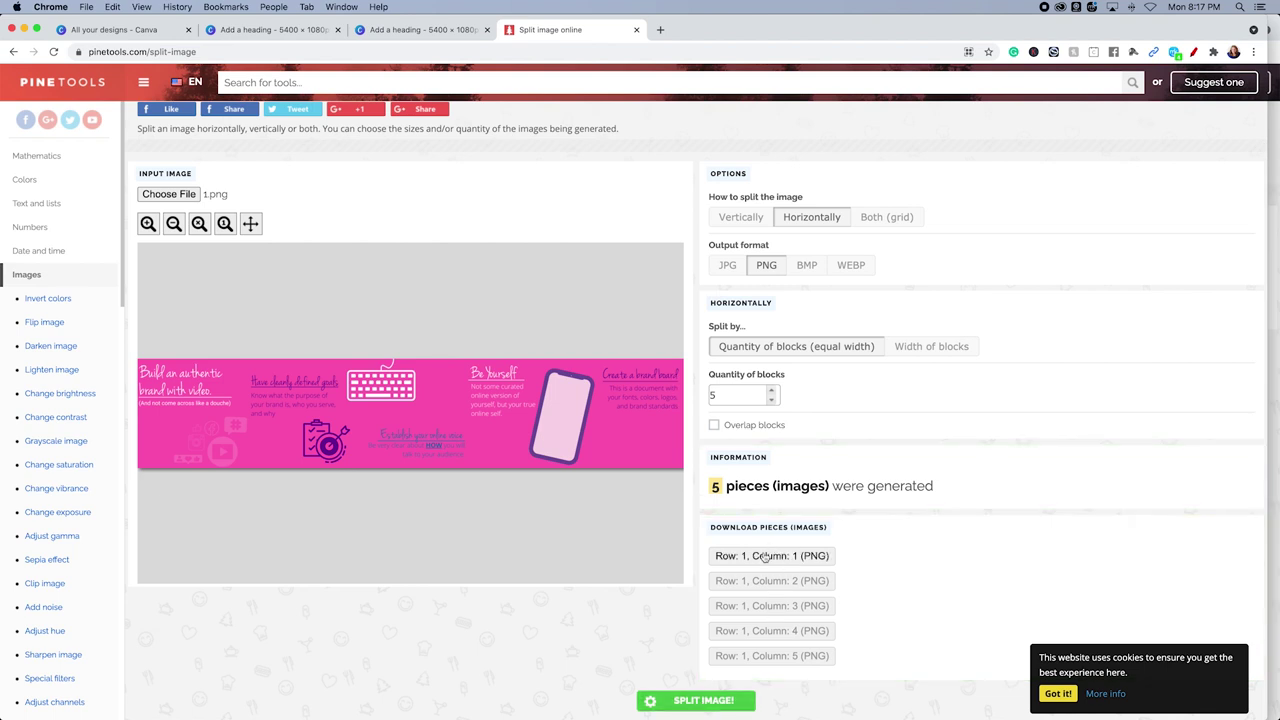
left_click(768, 557)
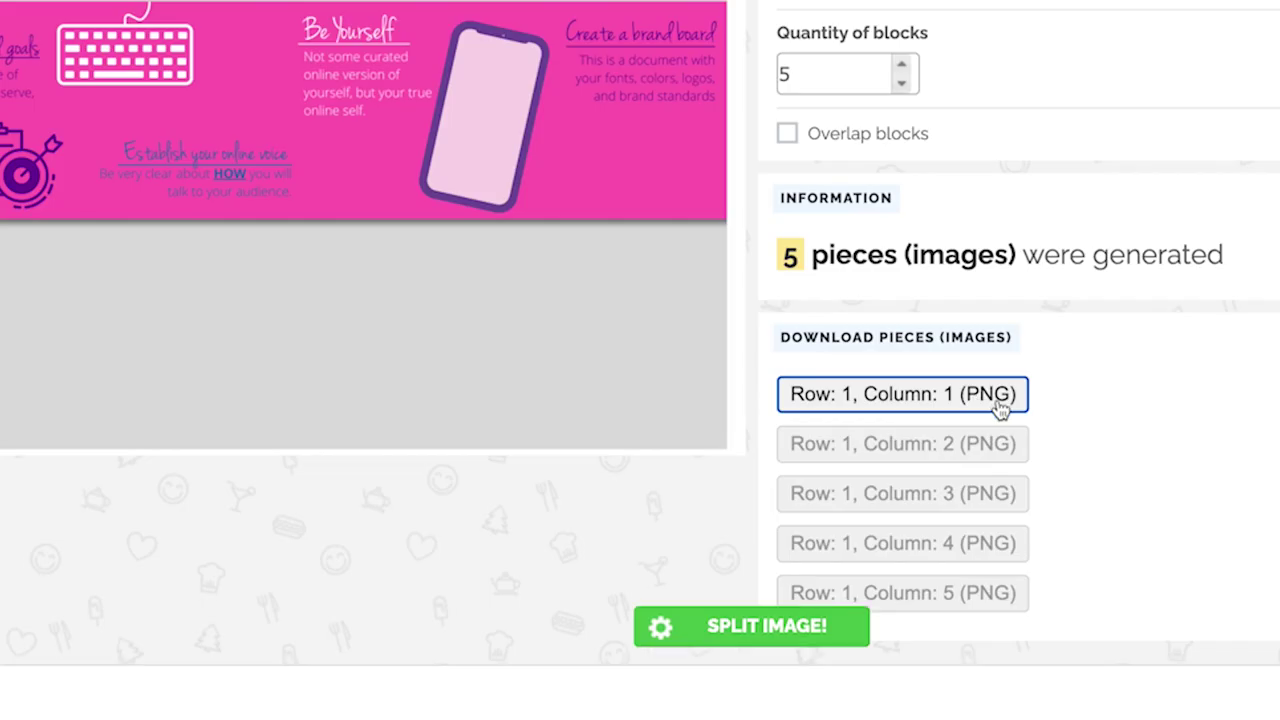
left_click(880, 448)
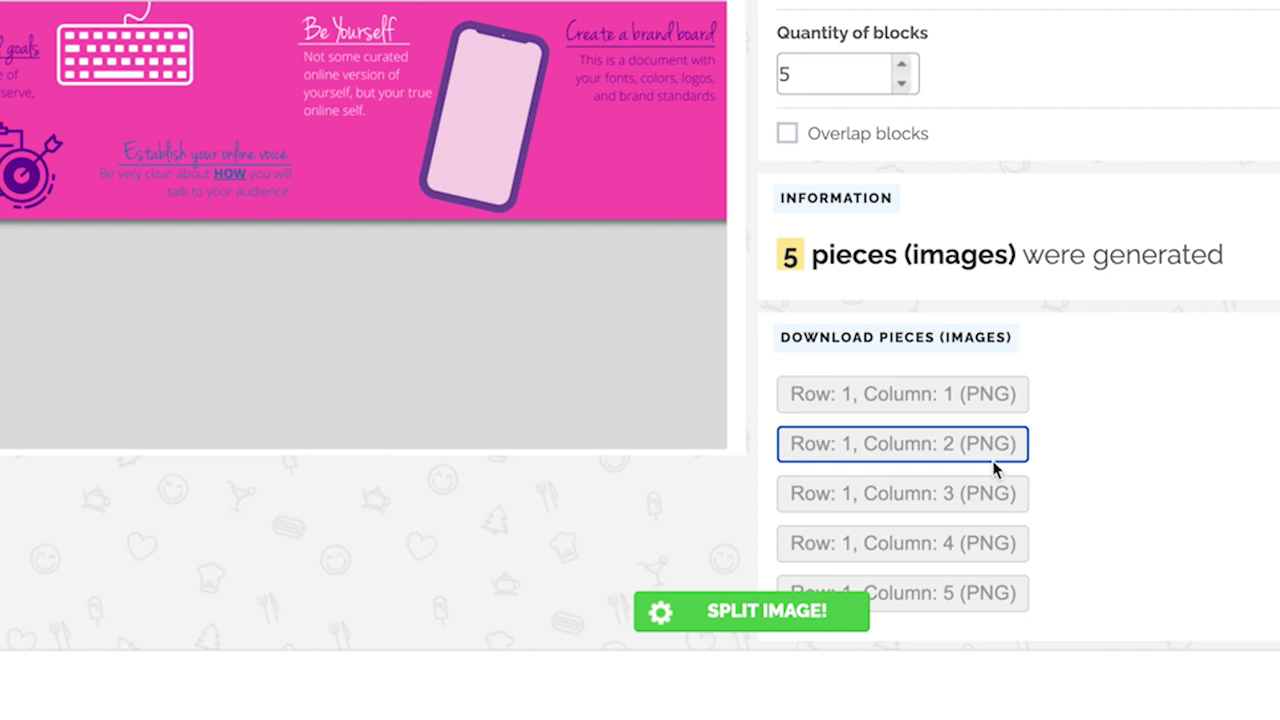
left_click(897, 500)
left_click(958, 546)
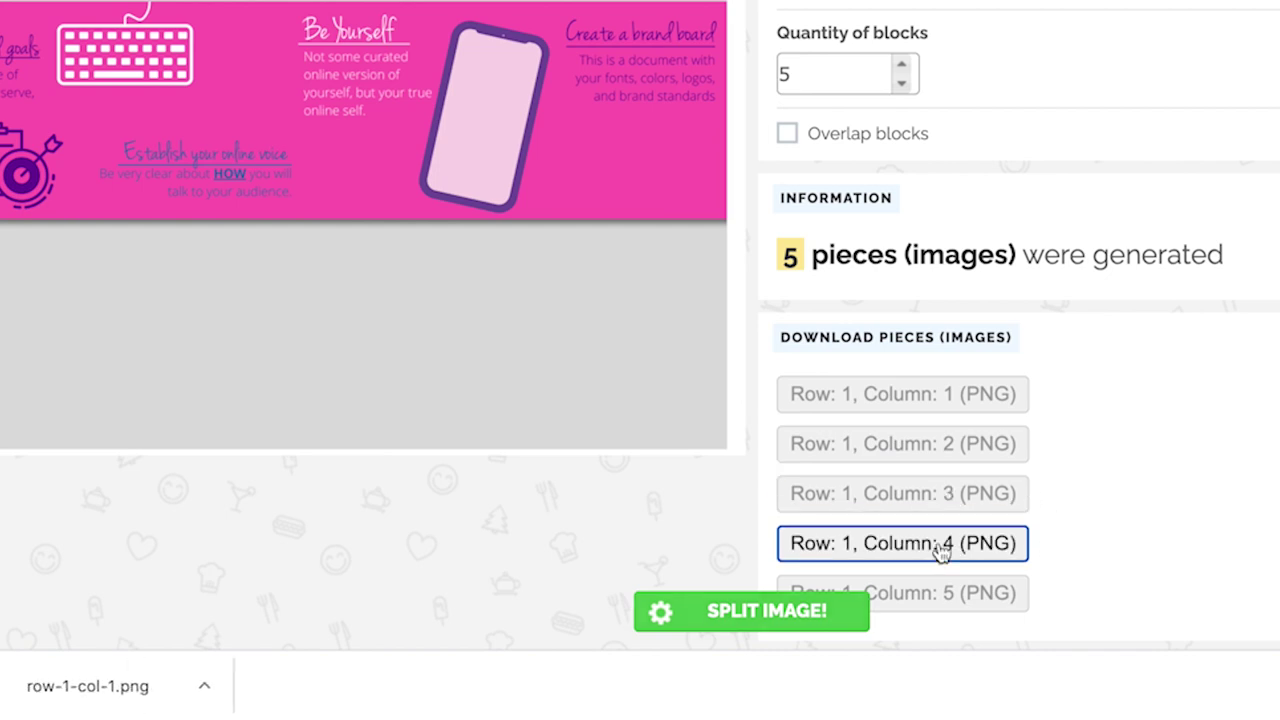
left_click(972, 605)
- Load 2.png as the next image to split
left_click(162, 195)
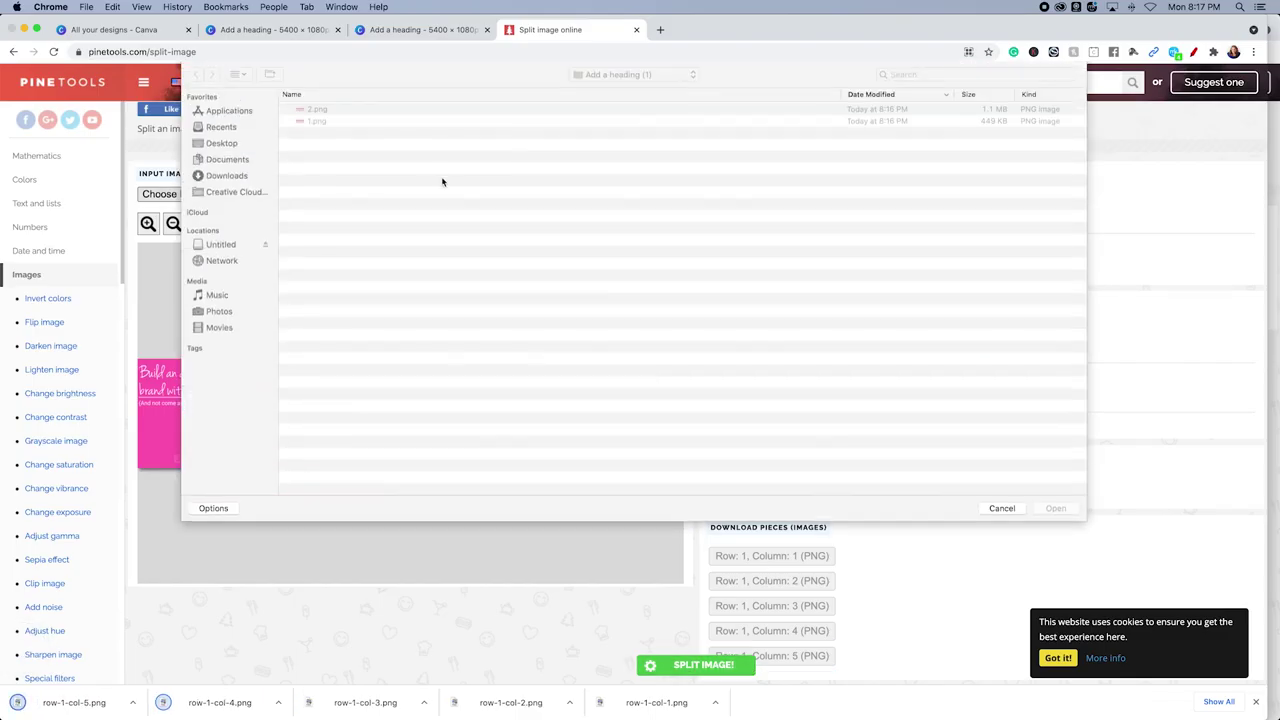
key("Down")
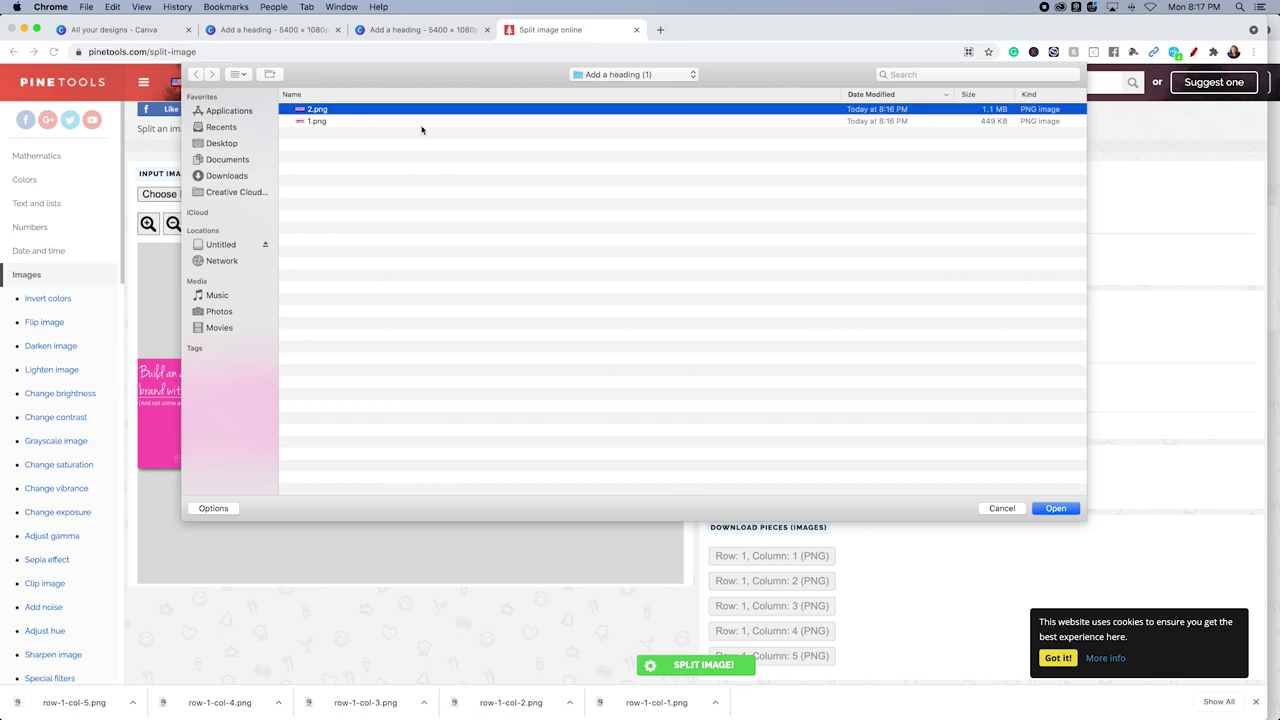
left_click(1055, 509)
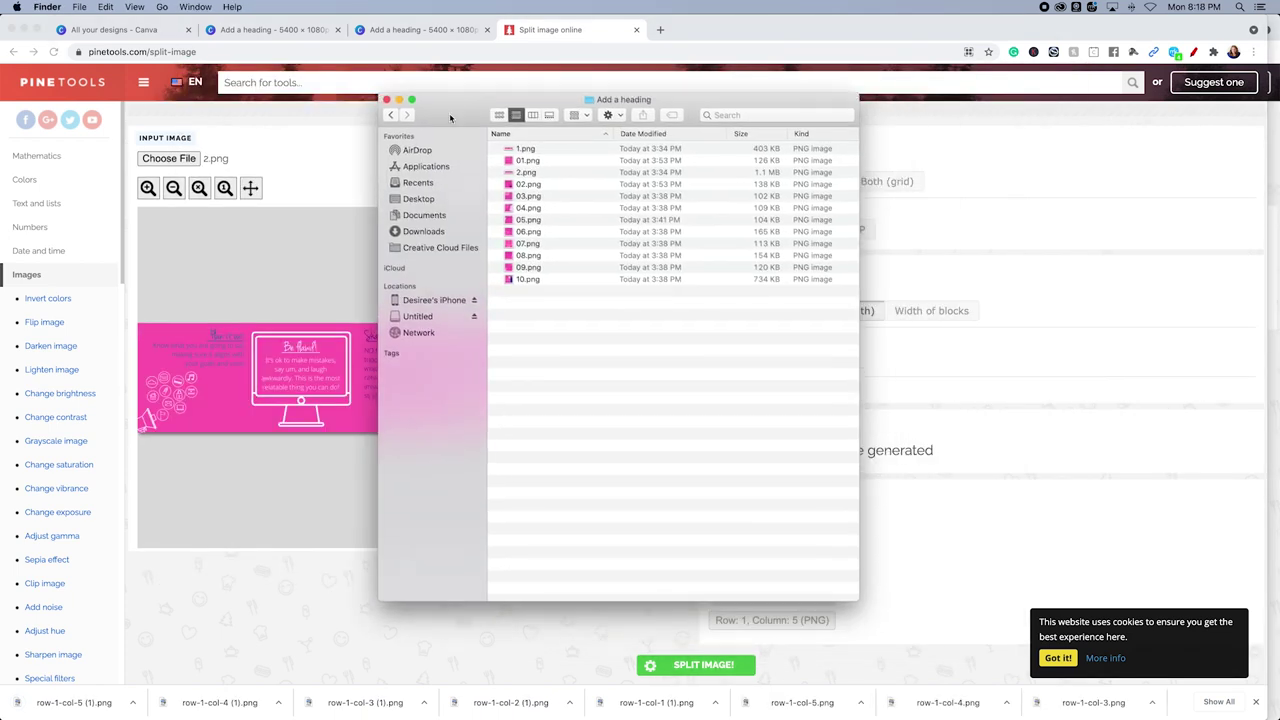
- Rearrange the Finder window, preview all ten slide images, and return to the browser
left_click_drag(450, 118, 402, 110)
left_click(451, 107)
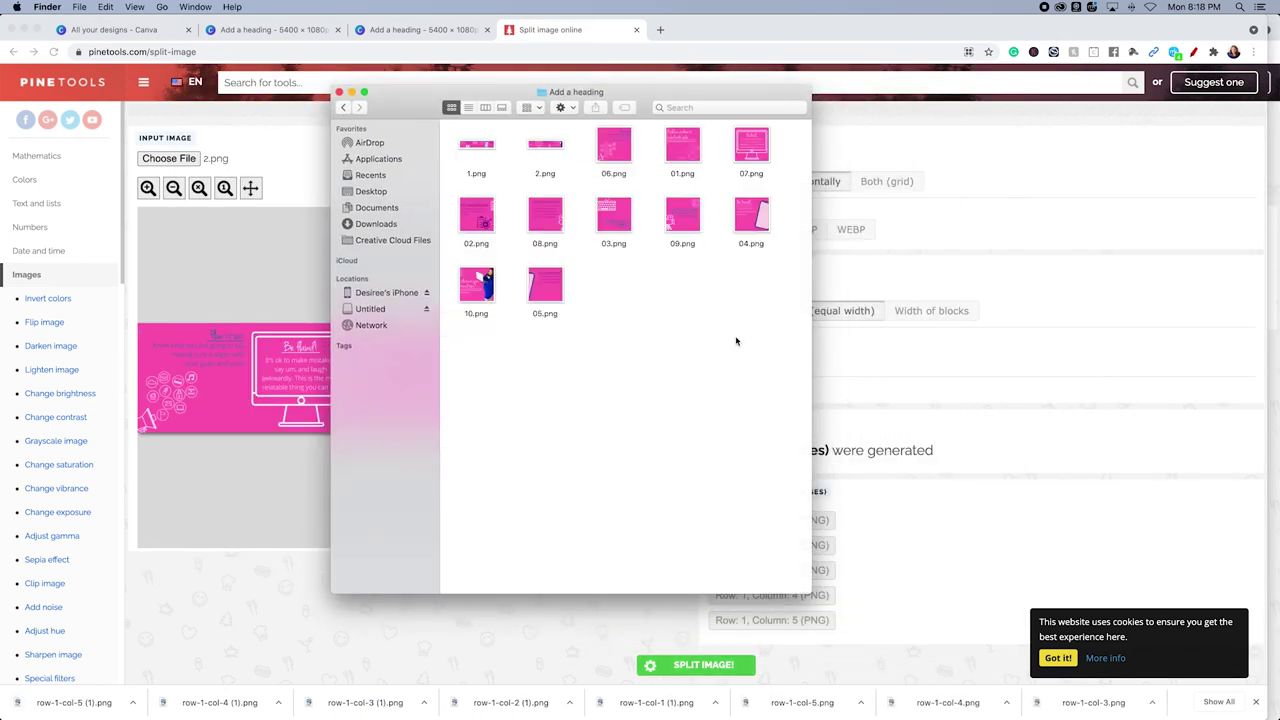
left_click_drag(812, 326, 932, 366)
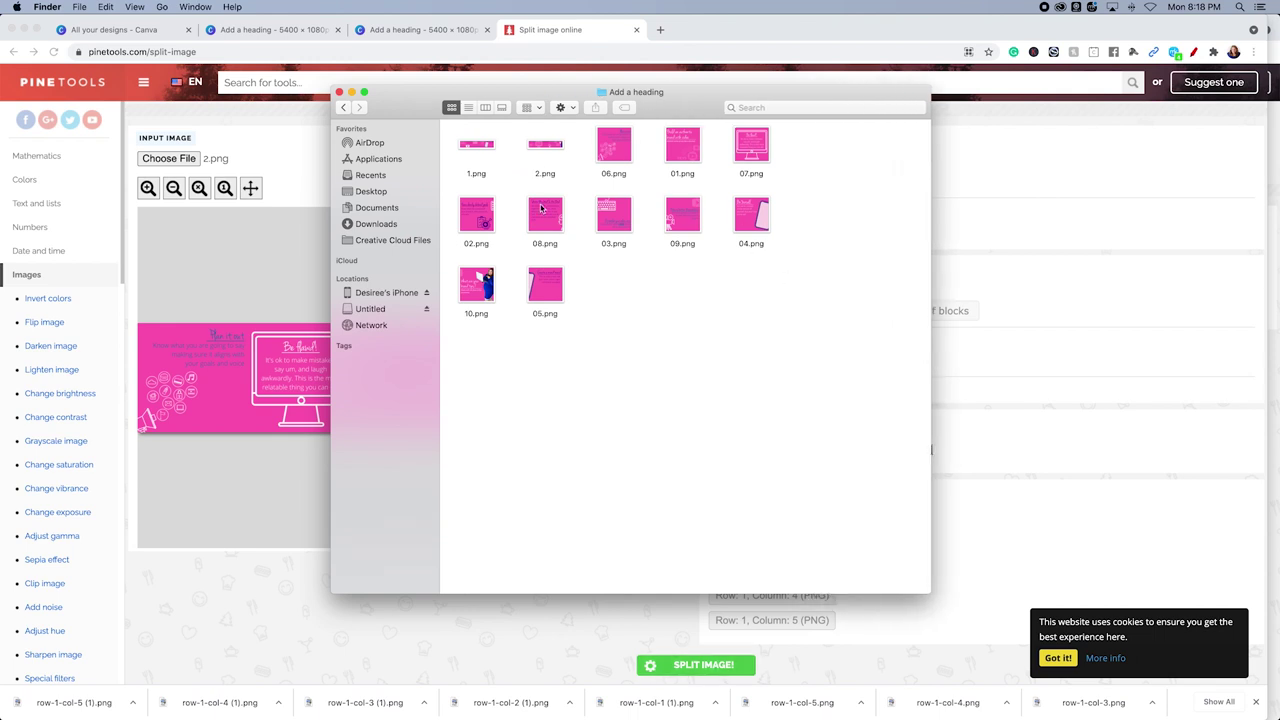
key("super+2")
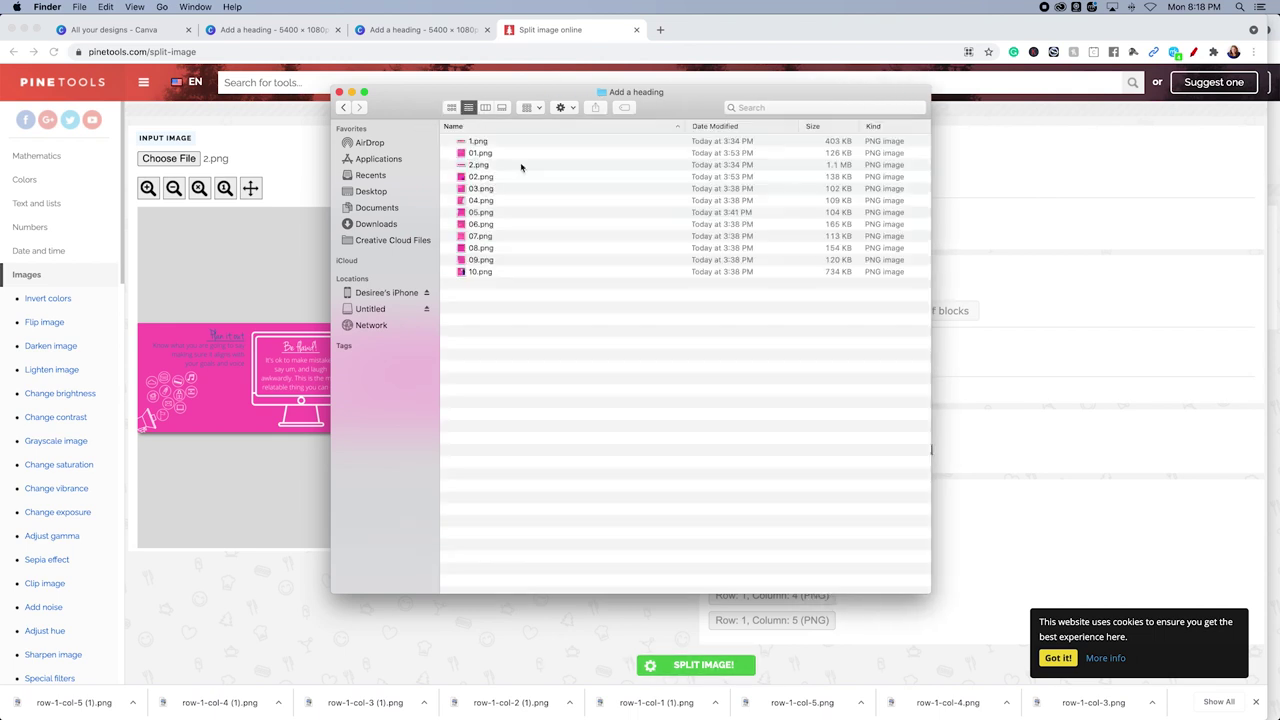
double_click(485, 265)
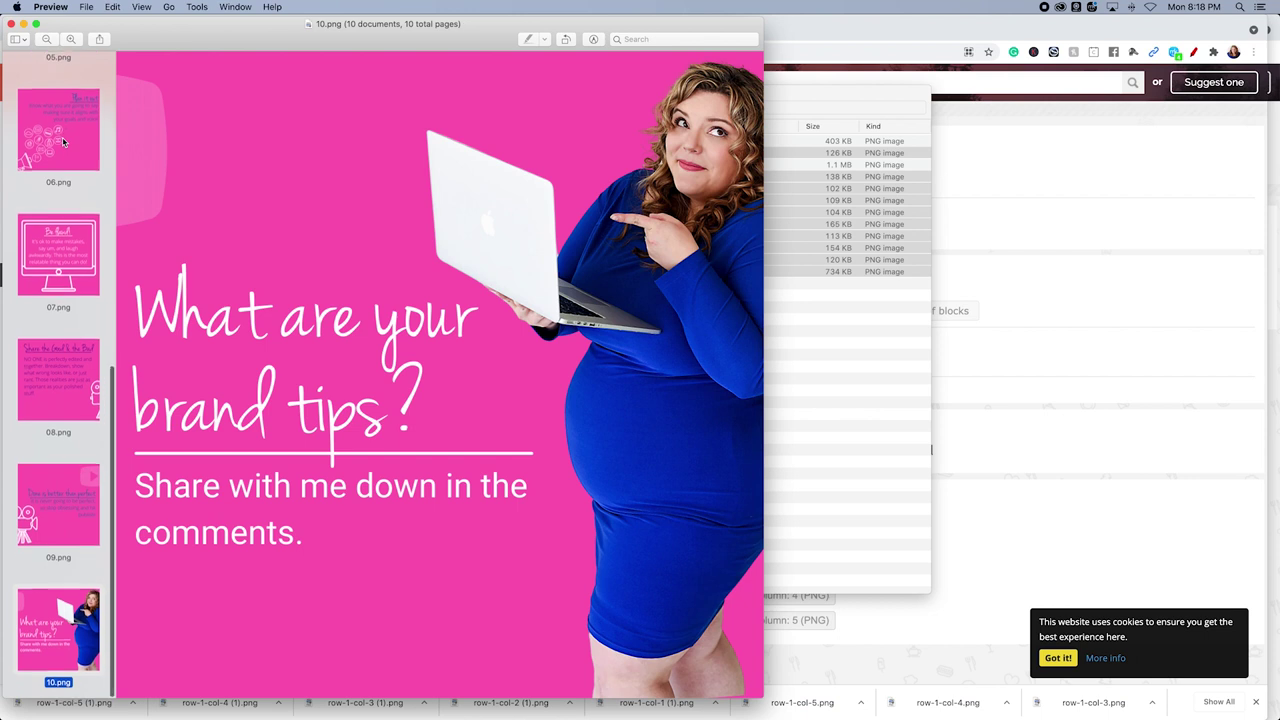
key("super+Tab")
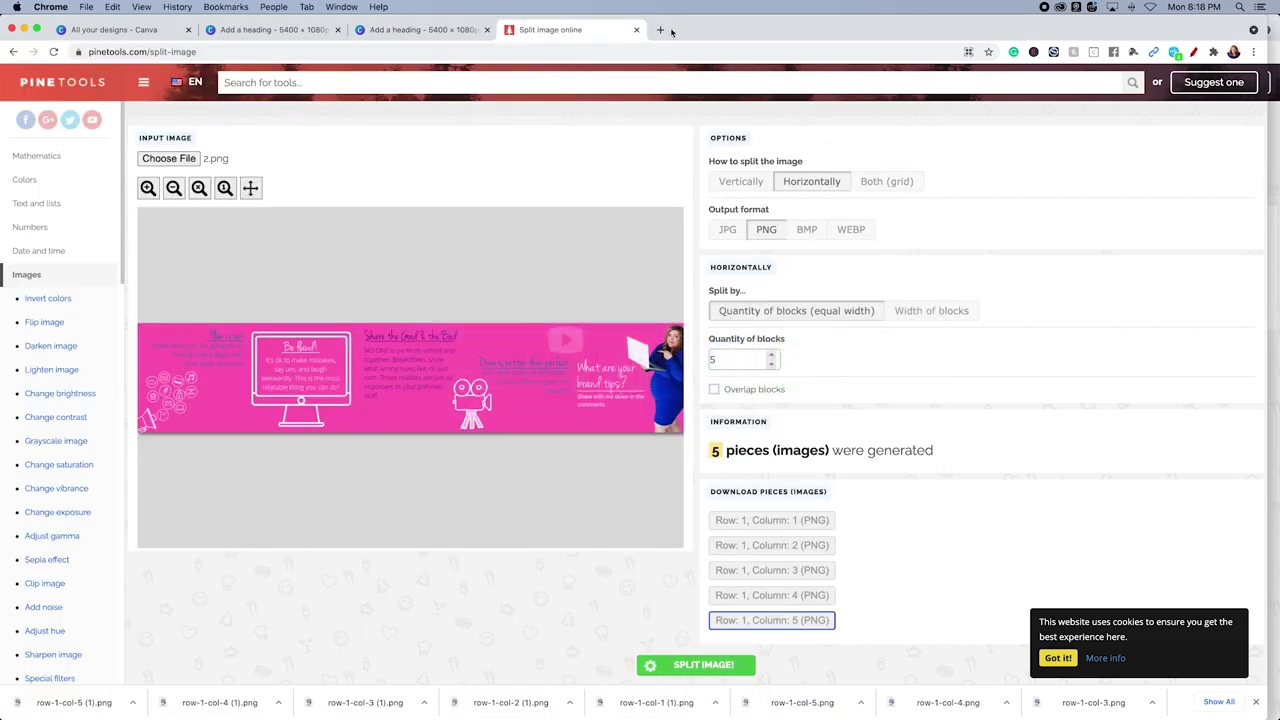
- Open Facebook Creator Studio's home page in a new tab using the 'creator' suggestion
left_click(661, 30)
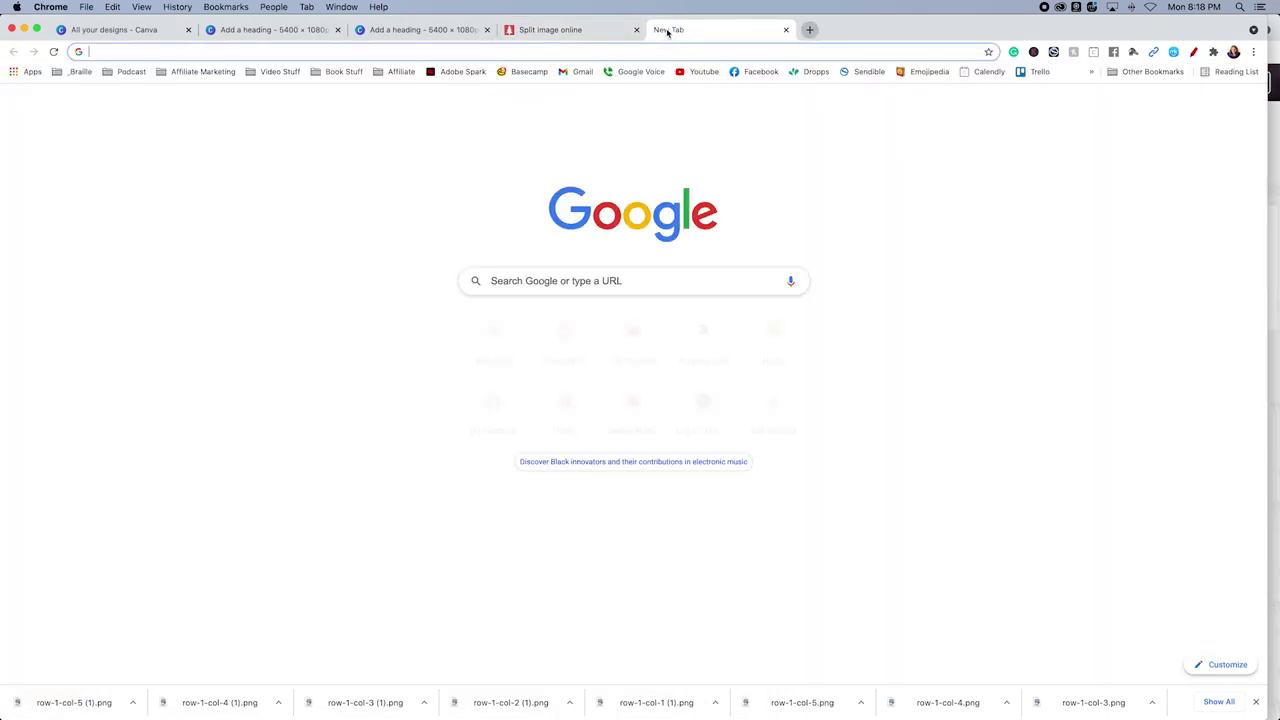
type("creator")
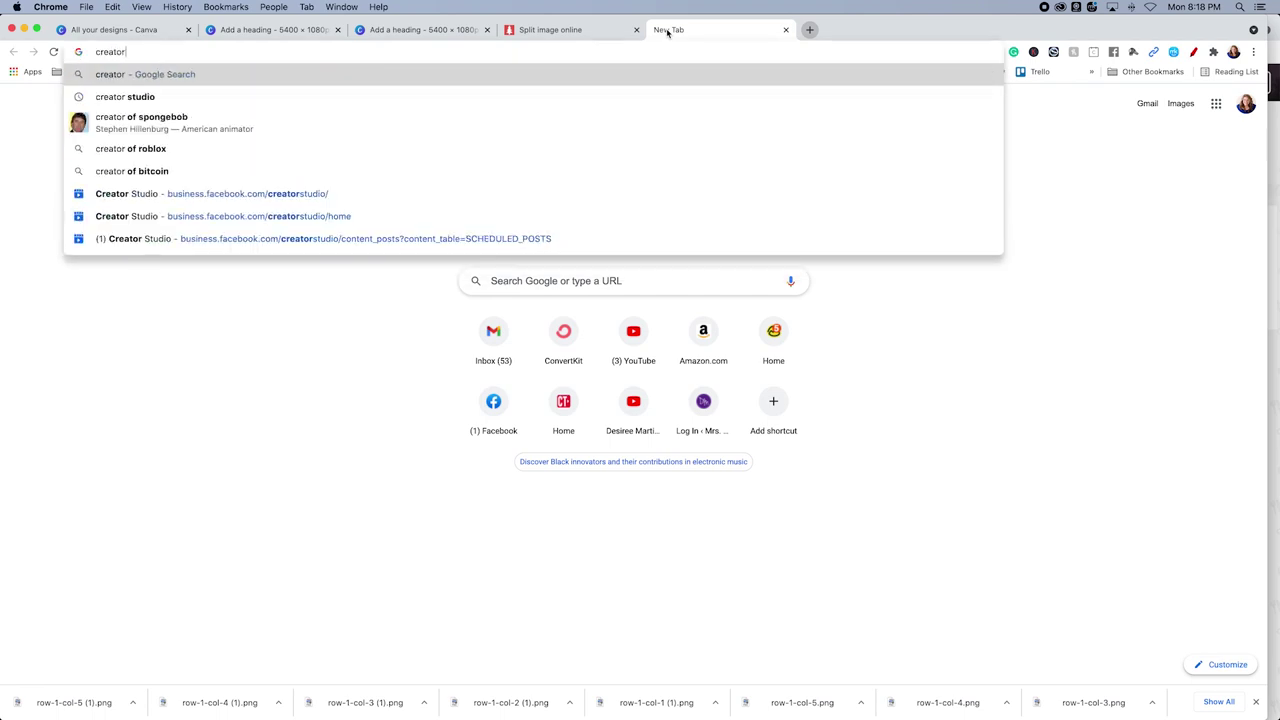
key("Down")
key("Down")
key("Down")
key("Down")
key("Down")
key("Down")
key("Down")
key("Return")
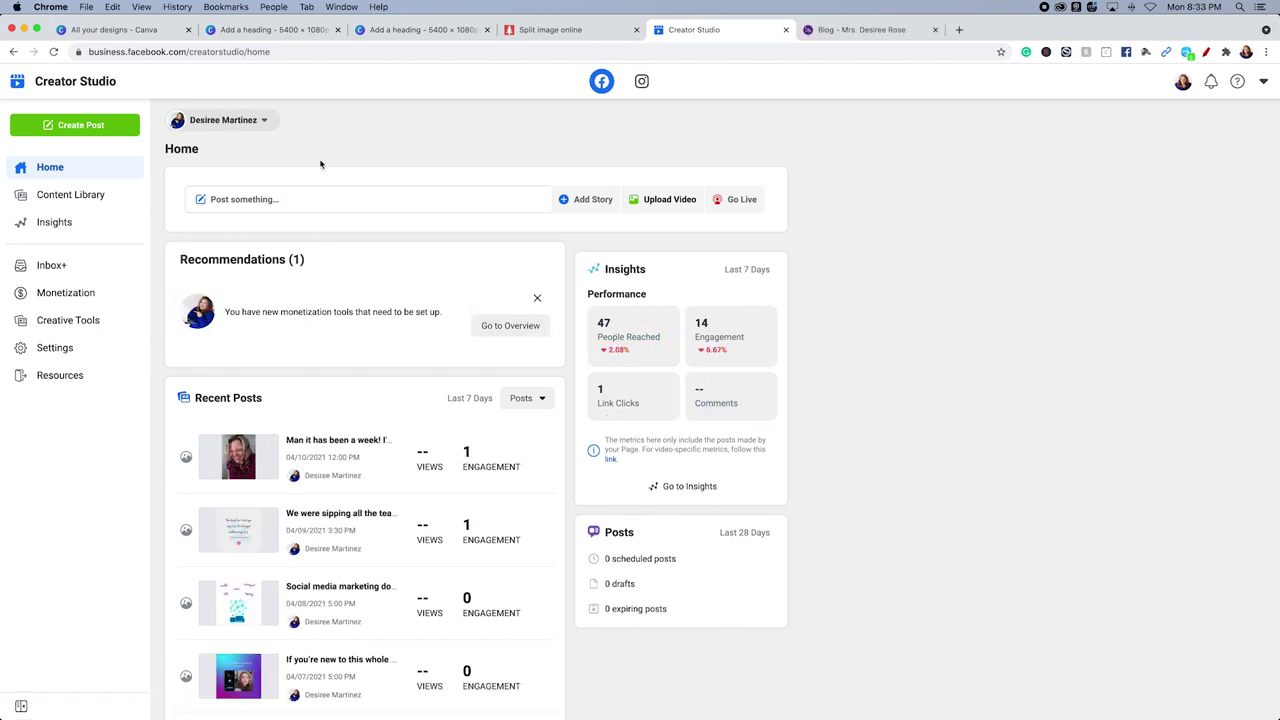
- Look through the list of Pages, then close the page picker
left_click(222, 120)
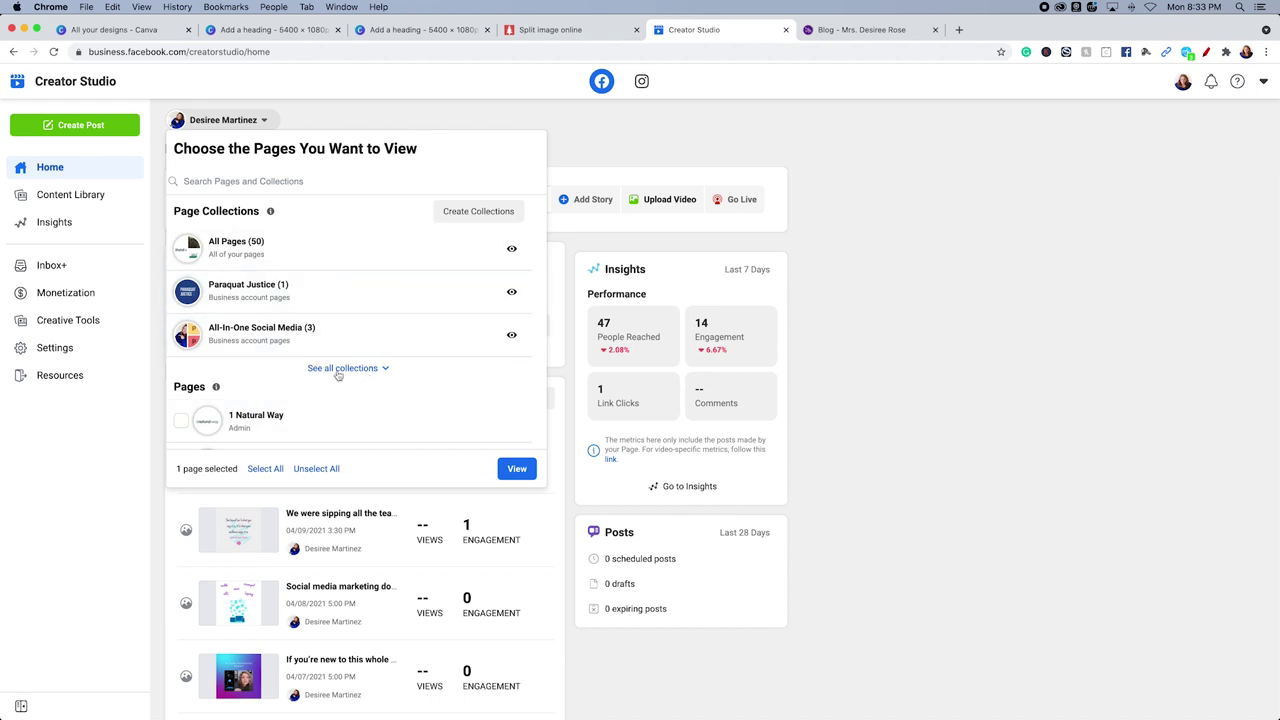
scroll(300, 330, "down", 3)
scroll(234, 340, "down", 2)
key("Escape")
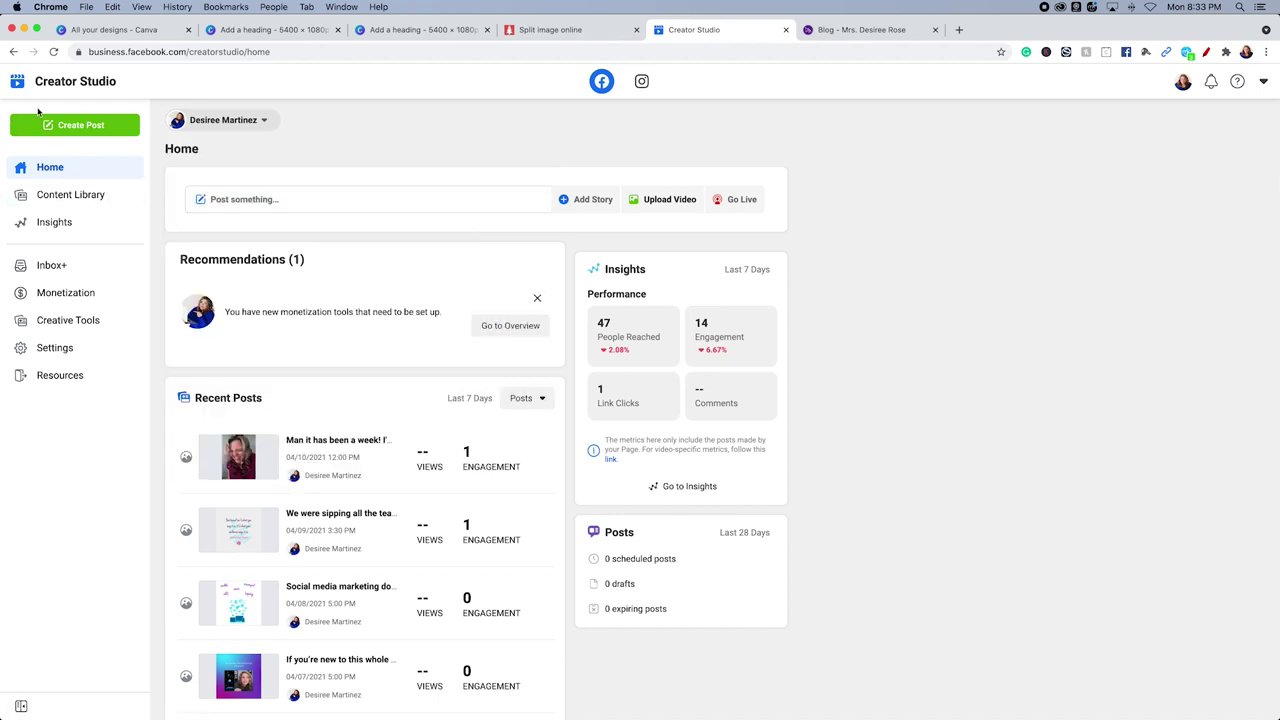
- Start a new post and paste the prepared video-branding caption with the blog link
left_click(55, 125)
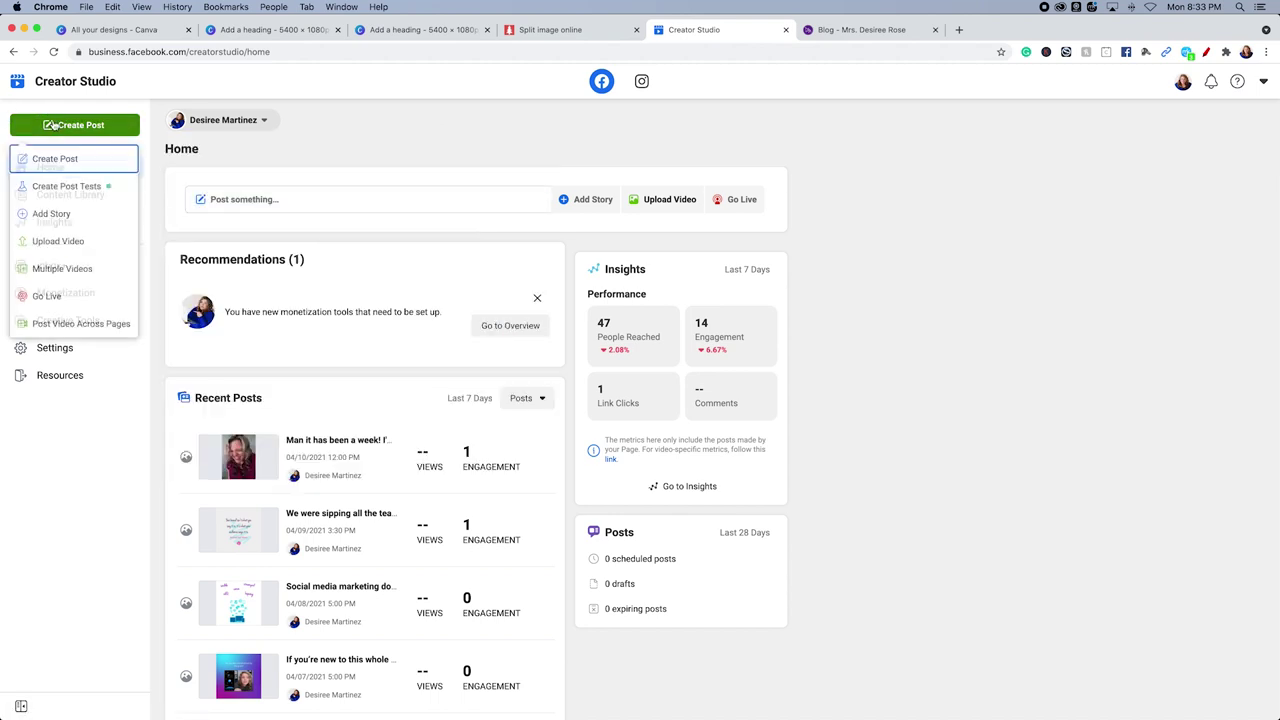
left_click(345, 201)
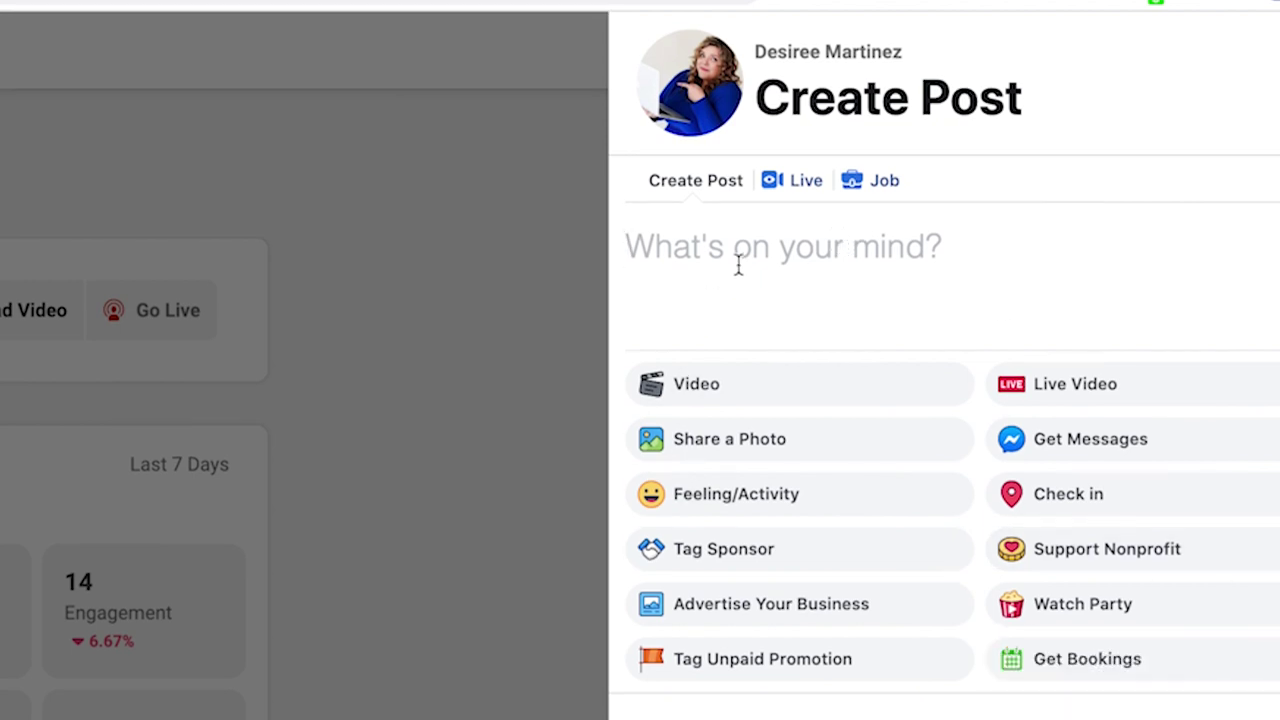
type("Creating video is VITAL to your brand's success online BUT how can you build a brand and use video without completely screwing it up?  Swipe for my insights!  https://mrsdesireerose.com/blog/")
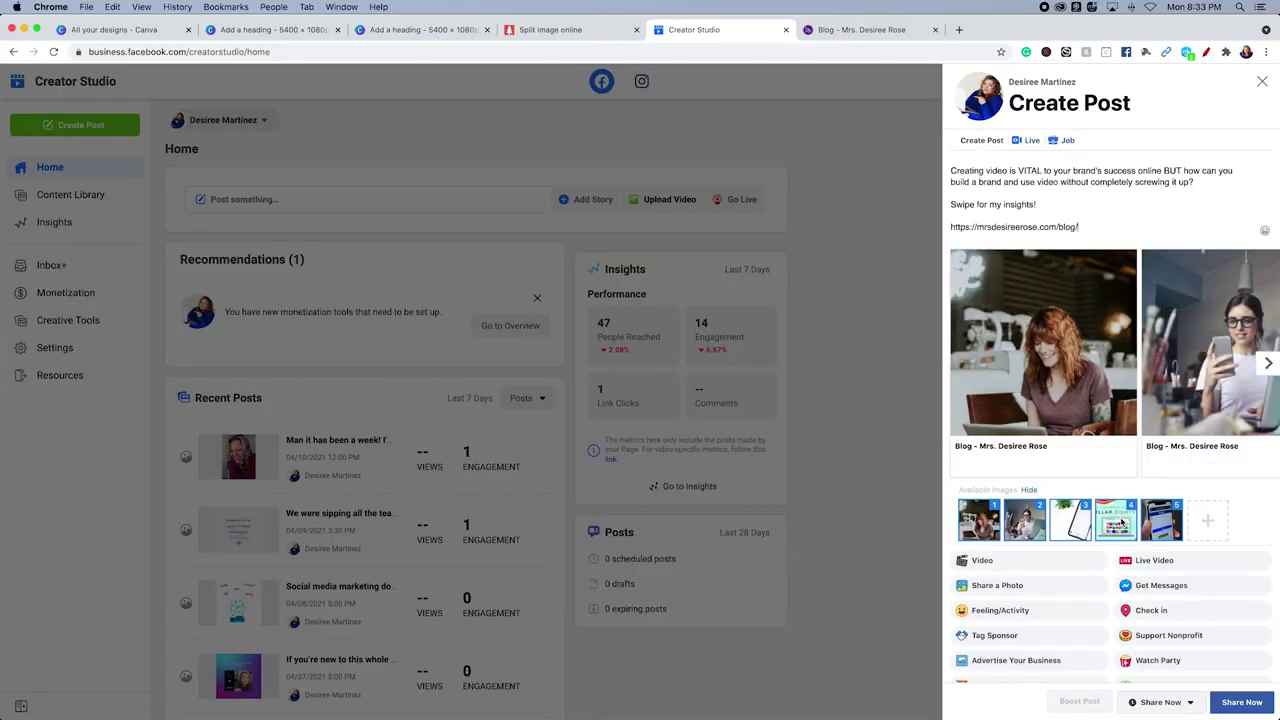
- Remove the four extra default blog images from the link carousel
left_click(1025, 520)
left_click(1070, 520)
left_click(1116, 520)
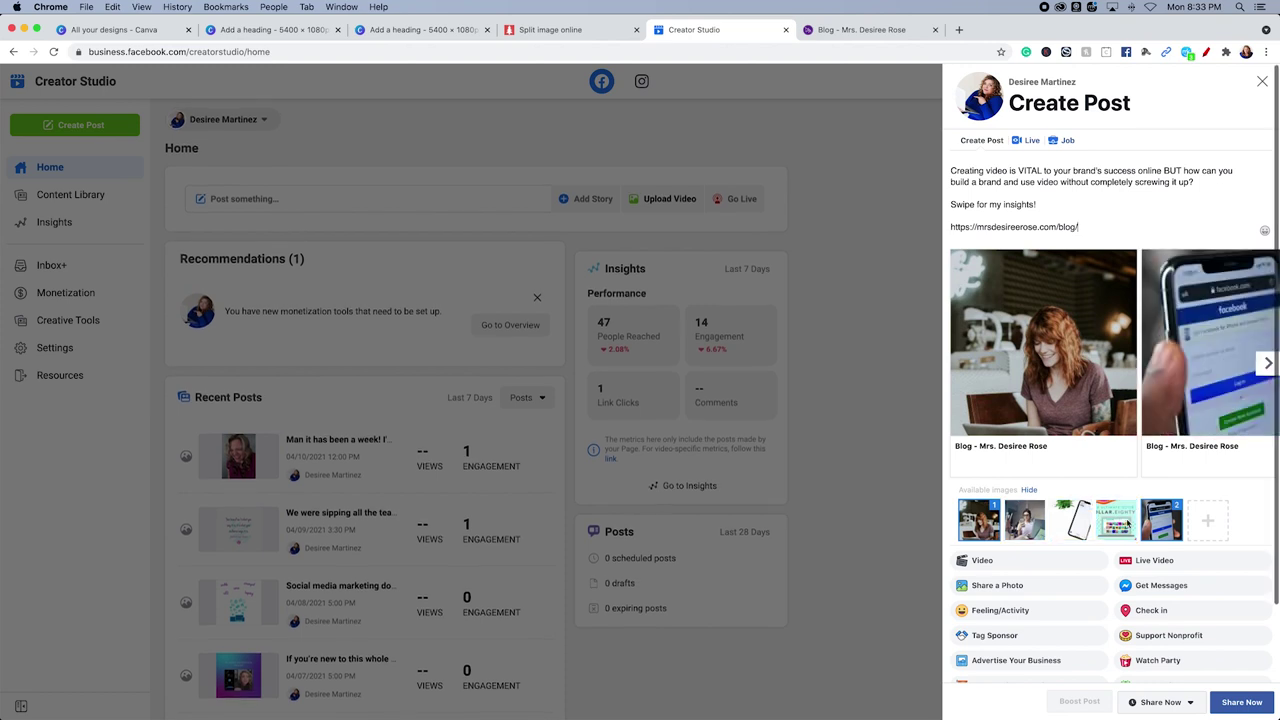
left_click(1160, 520)
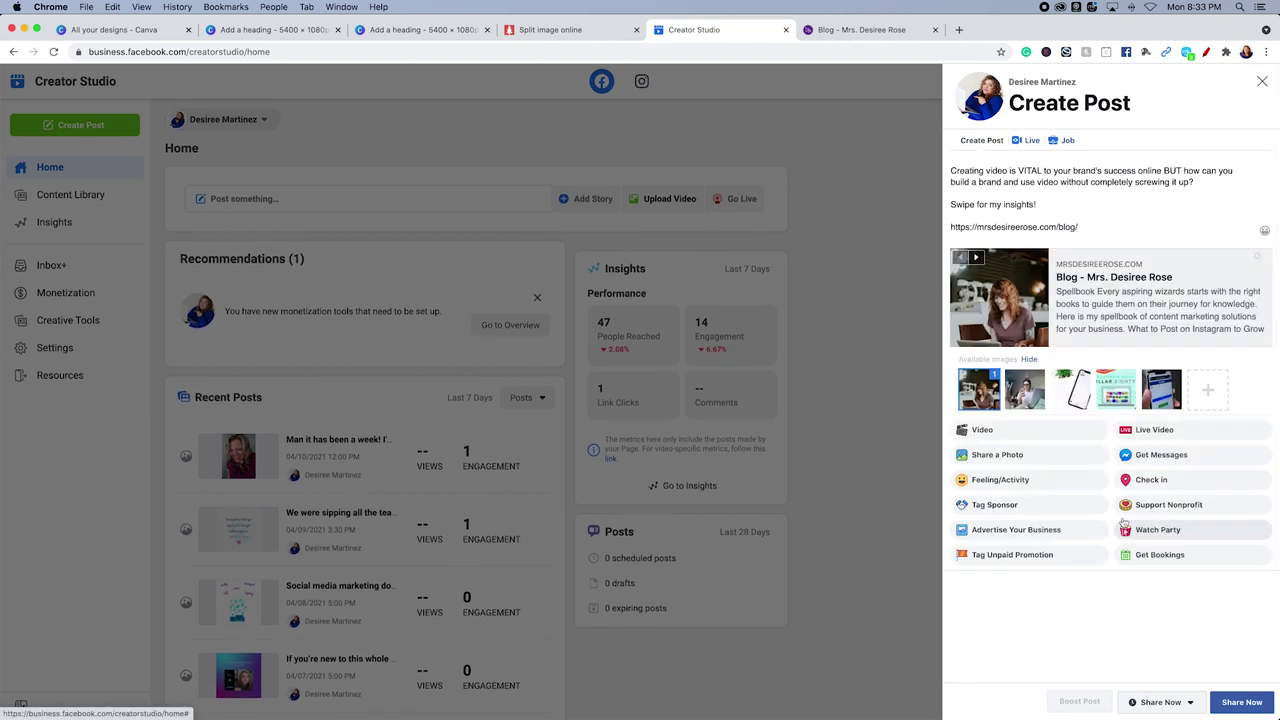
- Upload pink slides 01.png through 04.png as carousel cards
left_click(1207, 390)
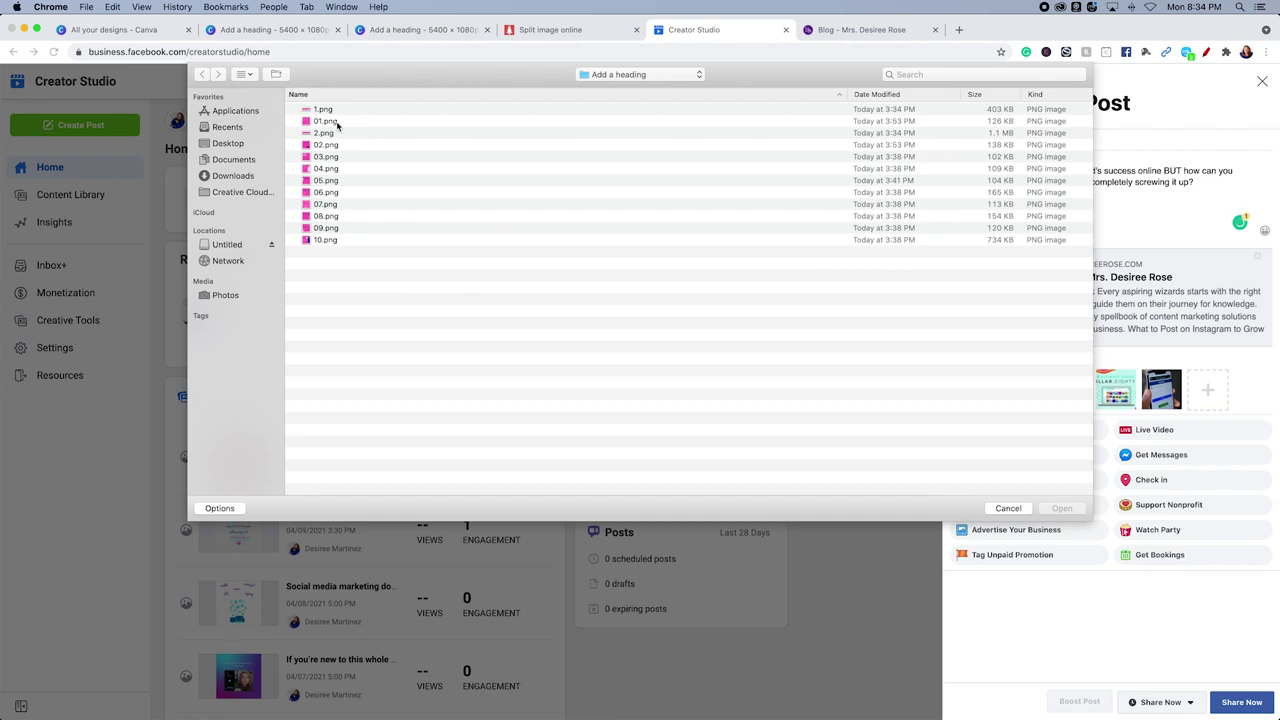
left_click(330, 121)
left_click(330, 145, "super")
left_click(332, 157, "super")
left_click(334, 169, "super")
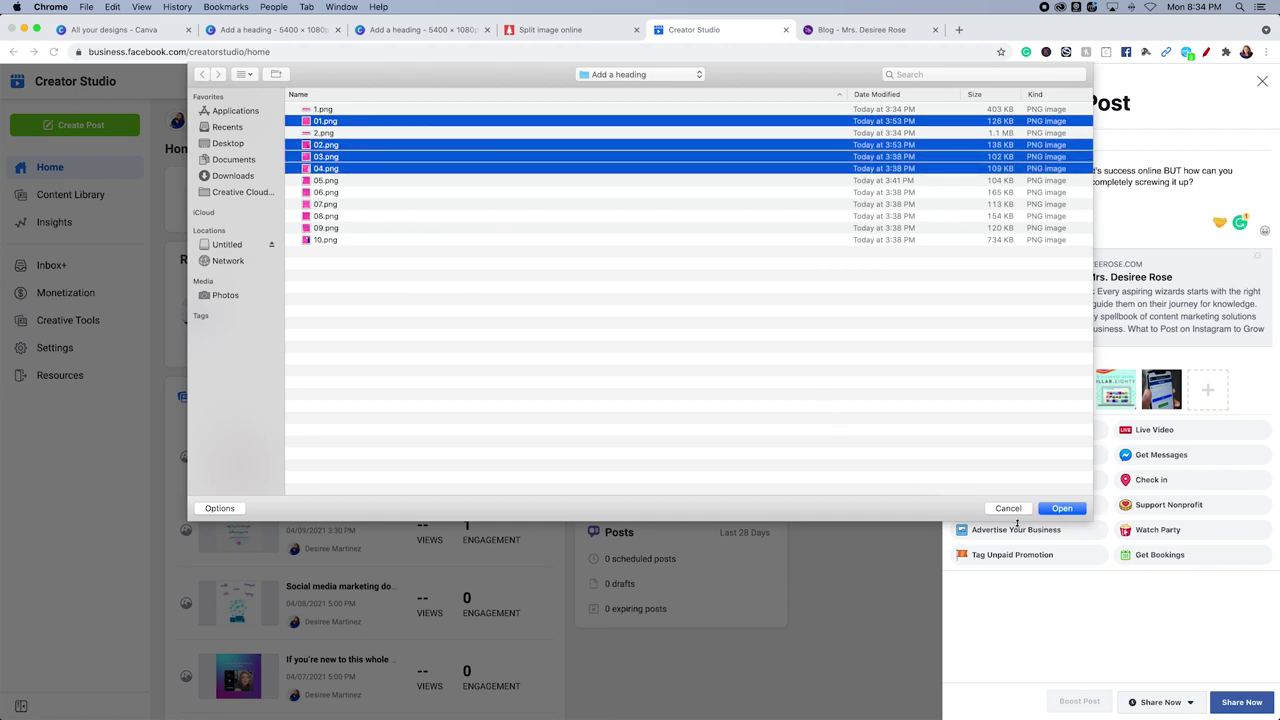
left_click(1066, 509)
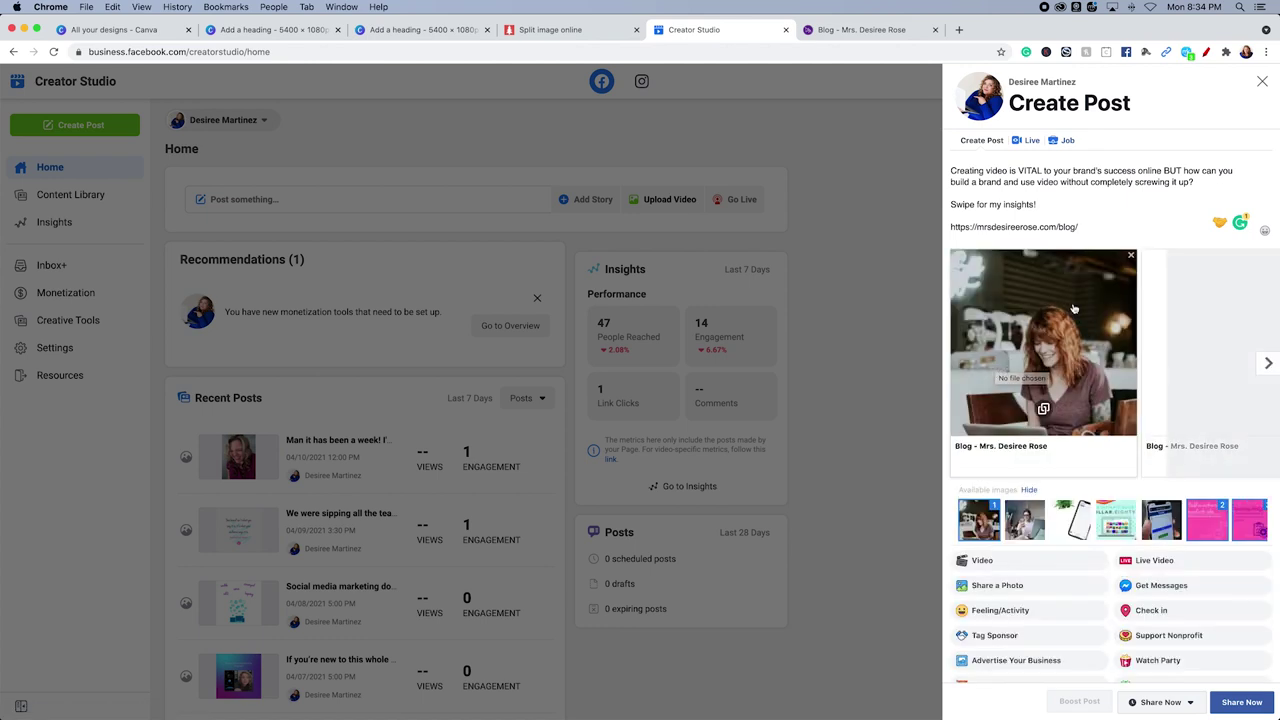
scroll(1149, 522, "right", 5)
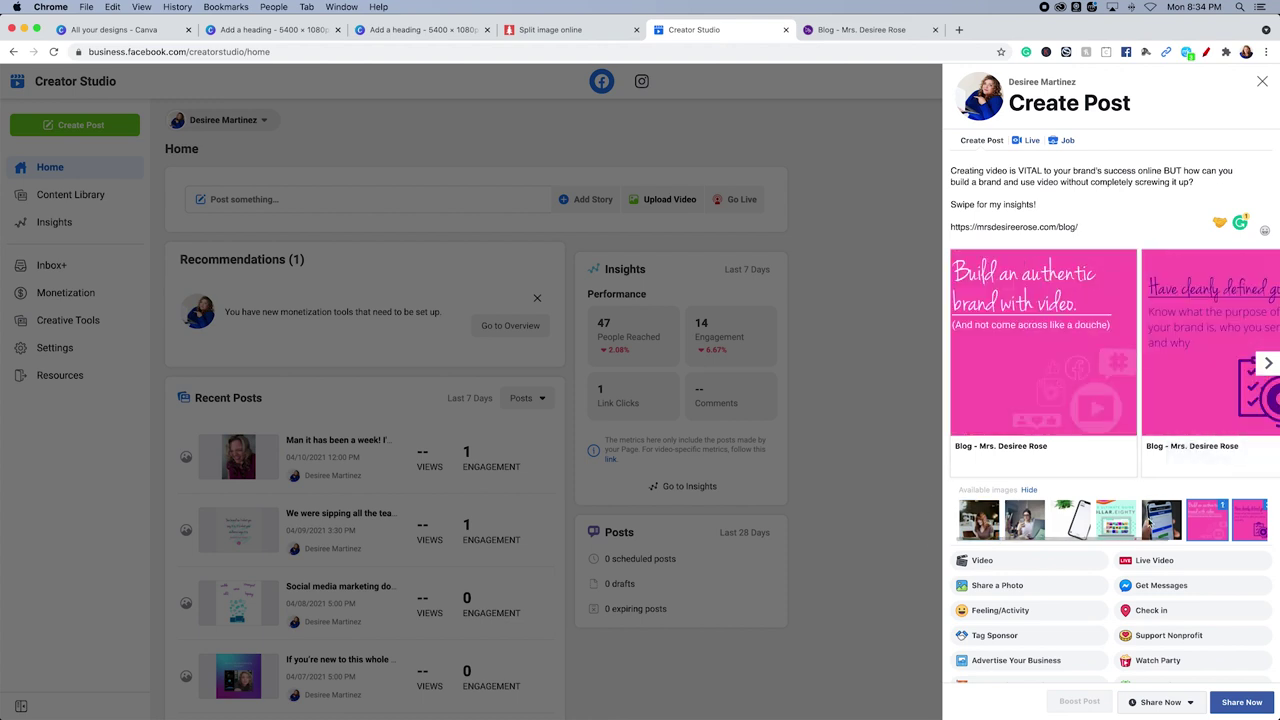
left_click(1244, 521)
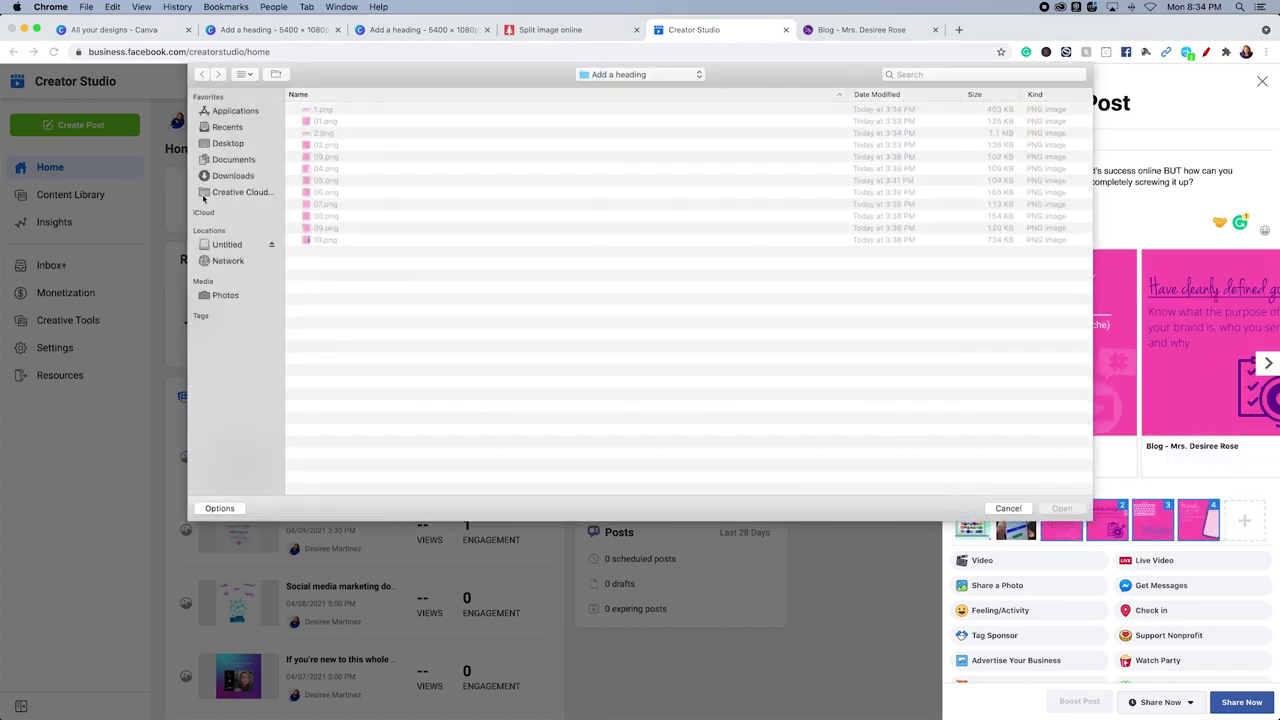
- Upload 05.png as the fifth numbered pink slide among the available images
left_click(323, 181)
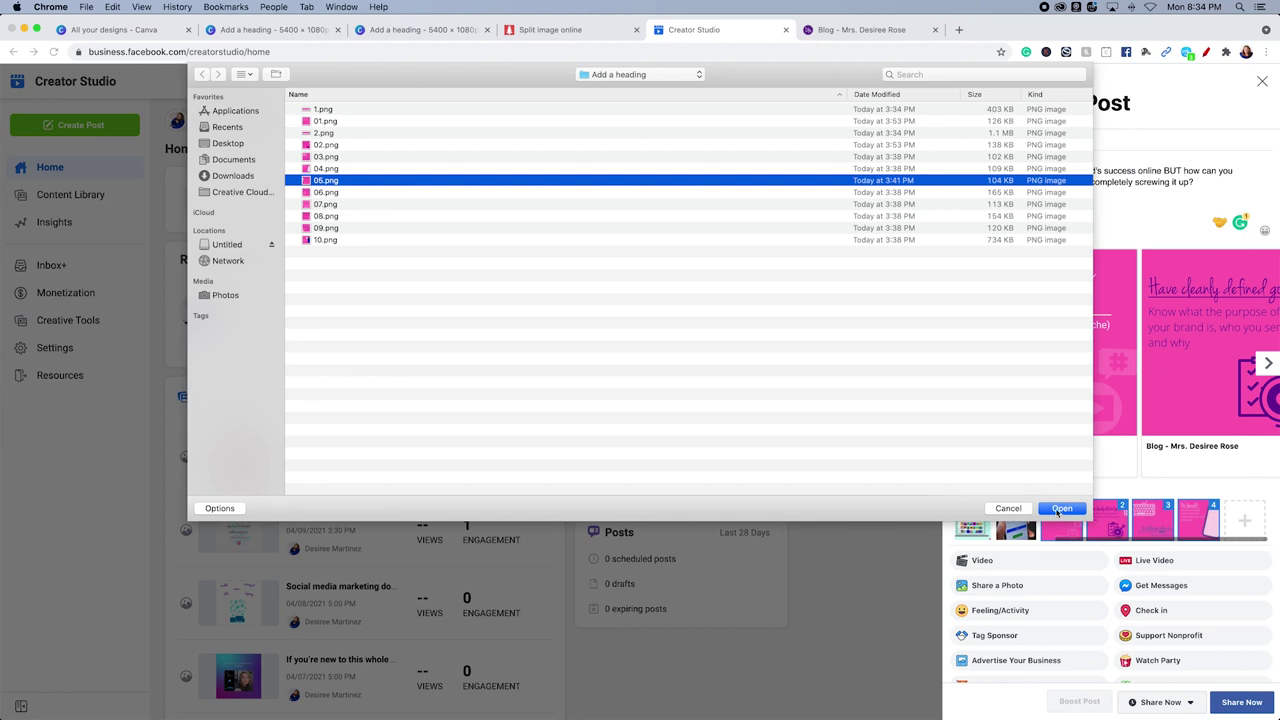
left_click(1061, 509)
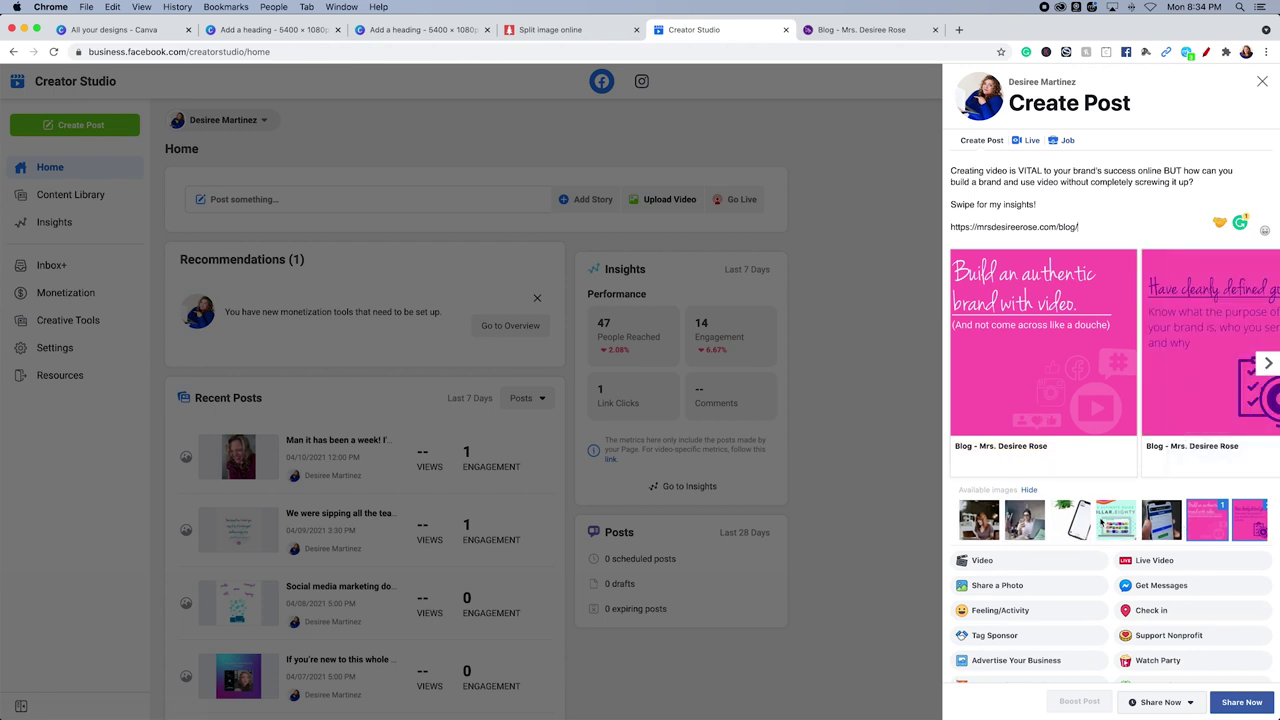
scroll(1071, 516, "right", 5)
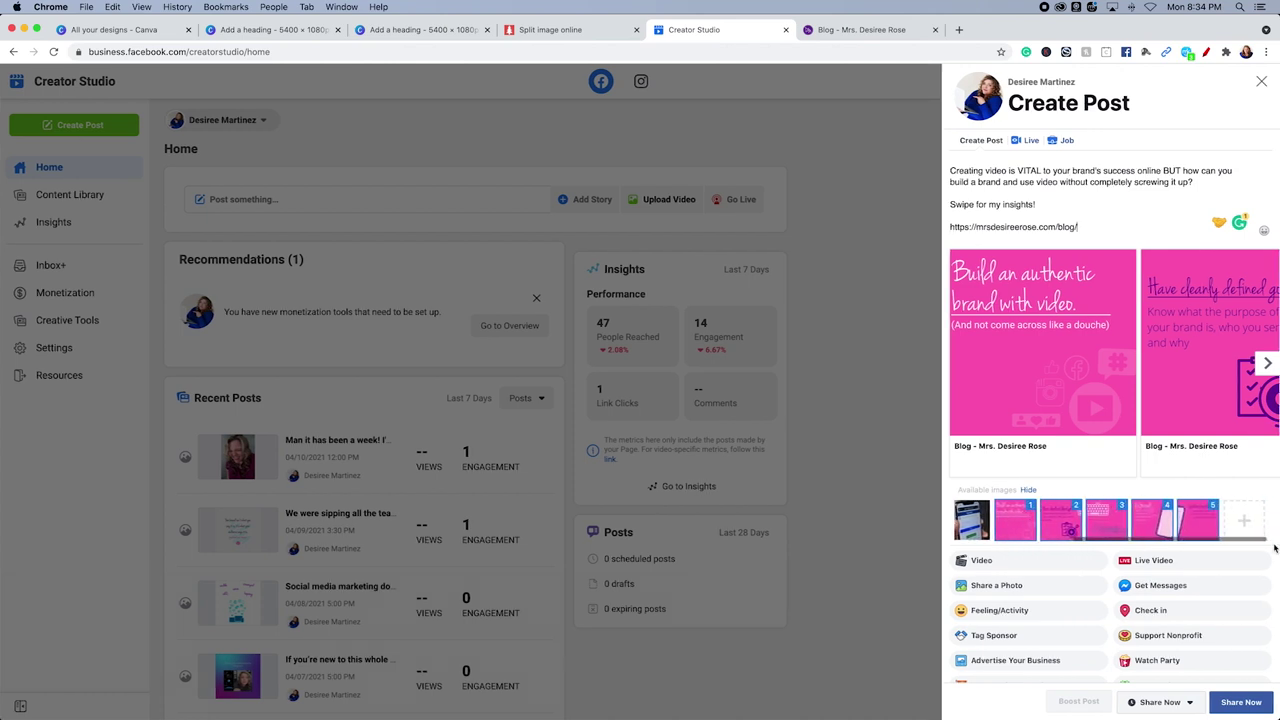
scroll(1071, 516, "left", 5)
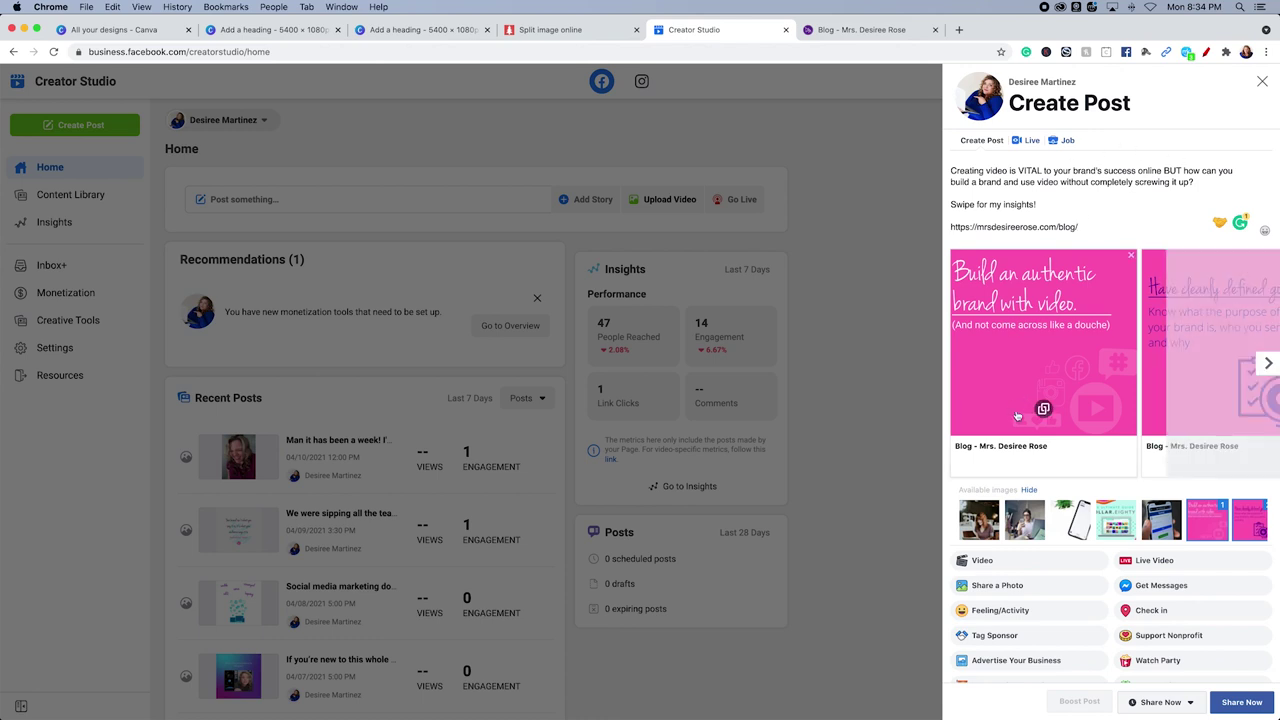
left_click(1043, 407)
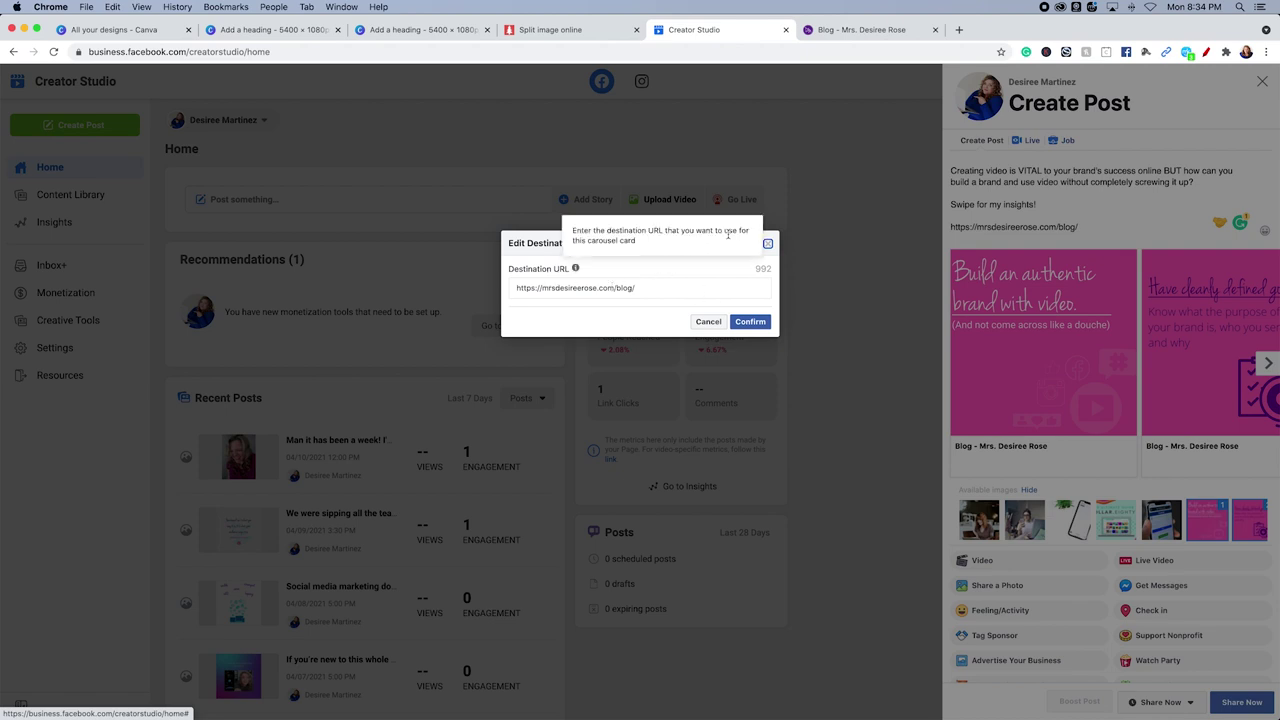
left_click(750, 321)
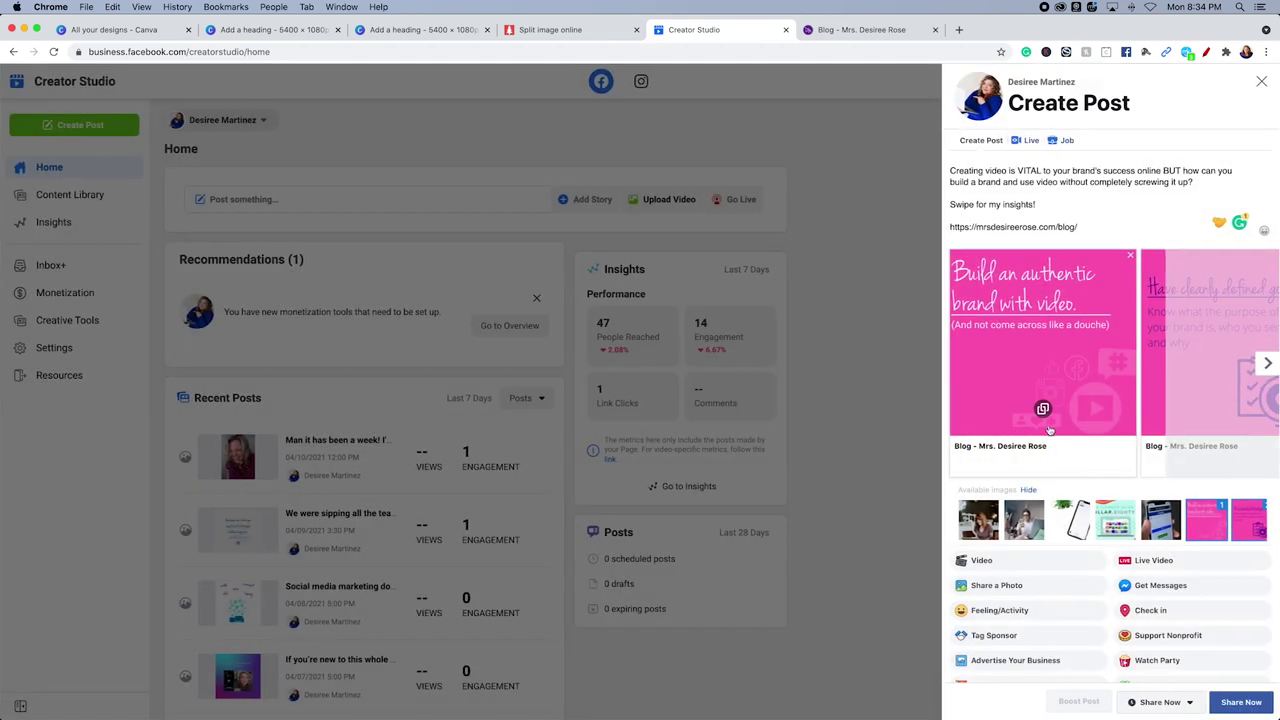
left_click(1268, 363)
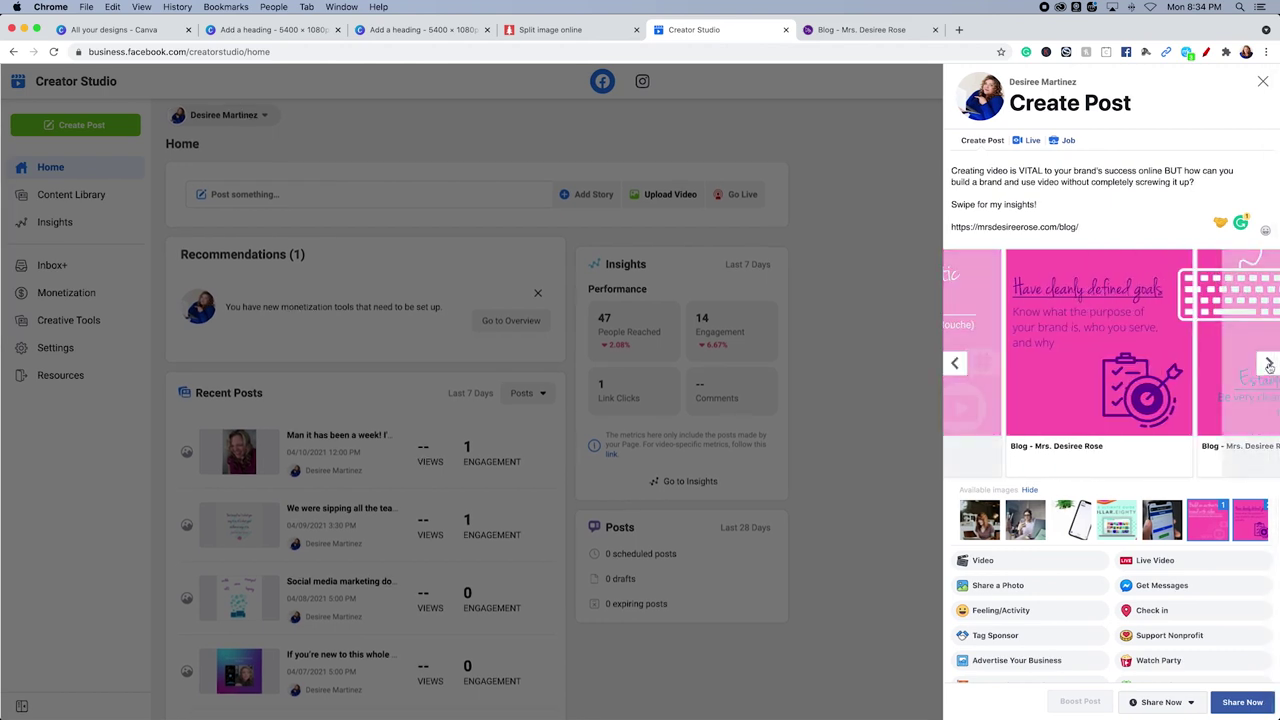
left_click(1268, 364)
left_click(1267, 368)
left_click(1267, 366)
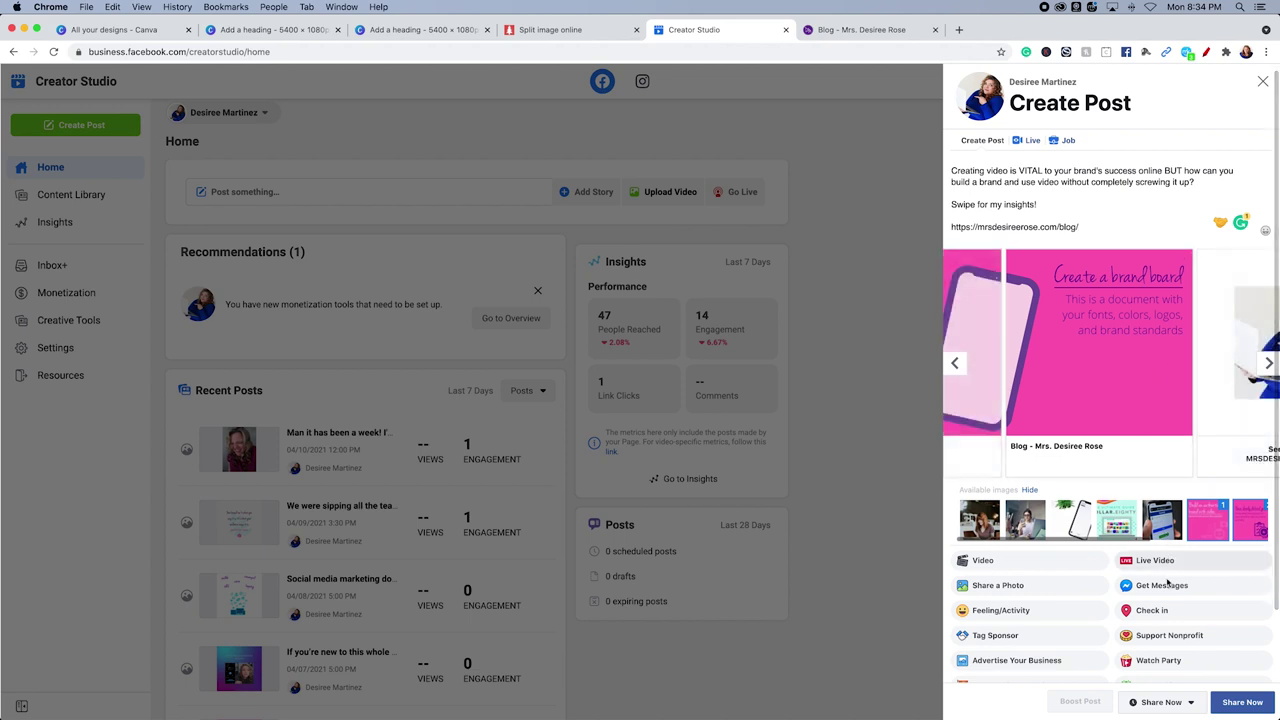
scroll(1165, 516, "right", 2)
scroll(1165, 516, "right", 4)
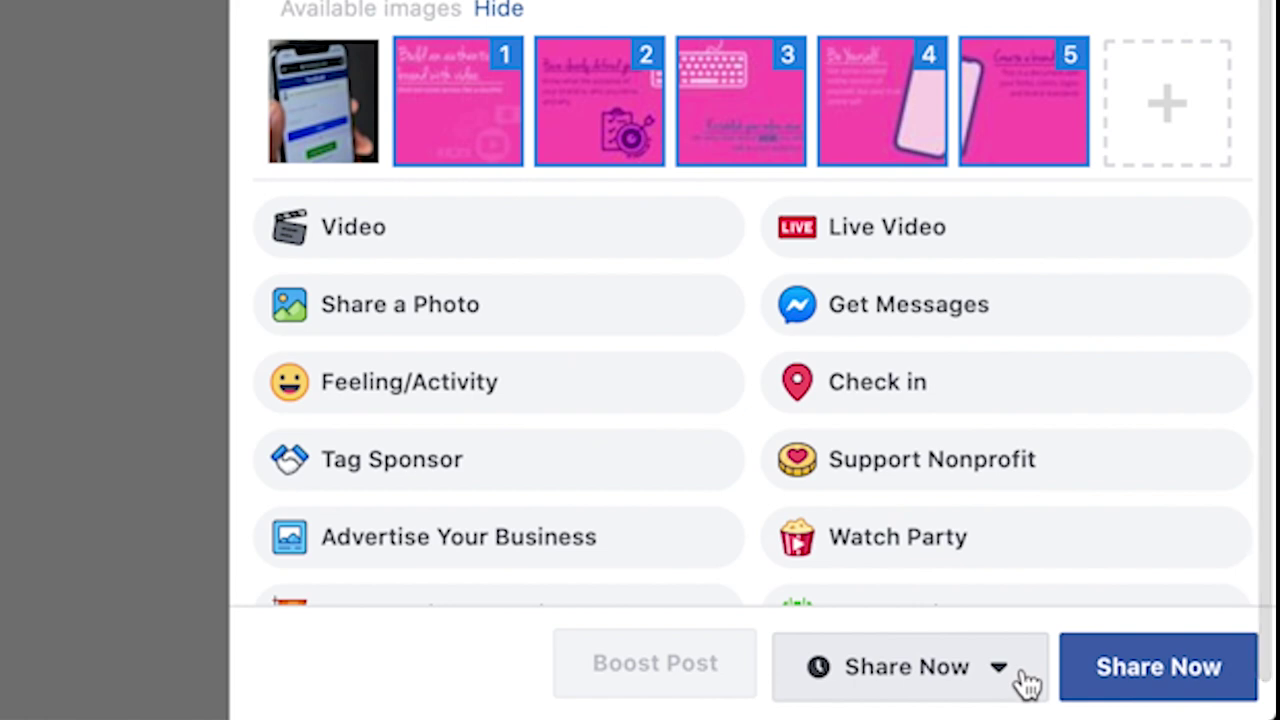
- Schedule the carousel post for 4/13/2021 at 10:00 instead of sharing now
left_click(1195, 705)
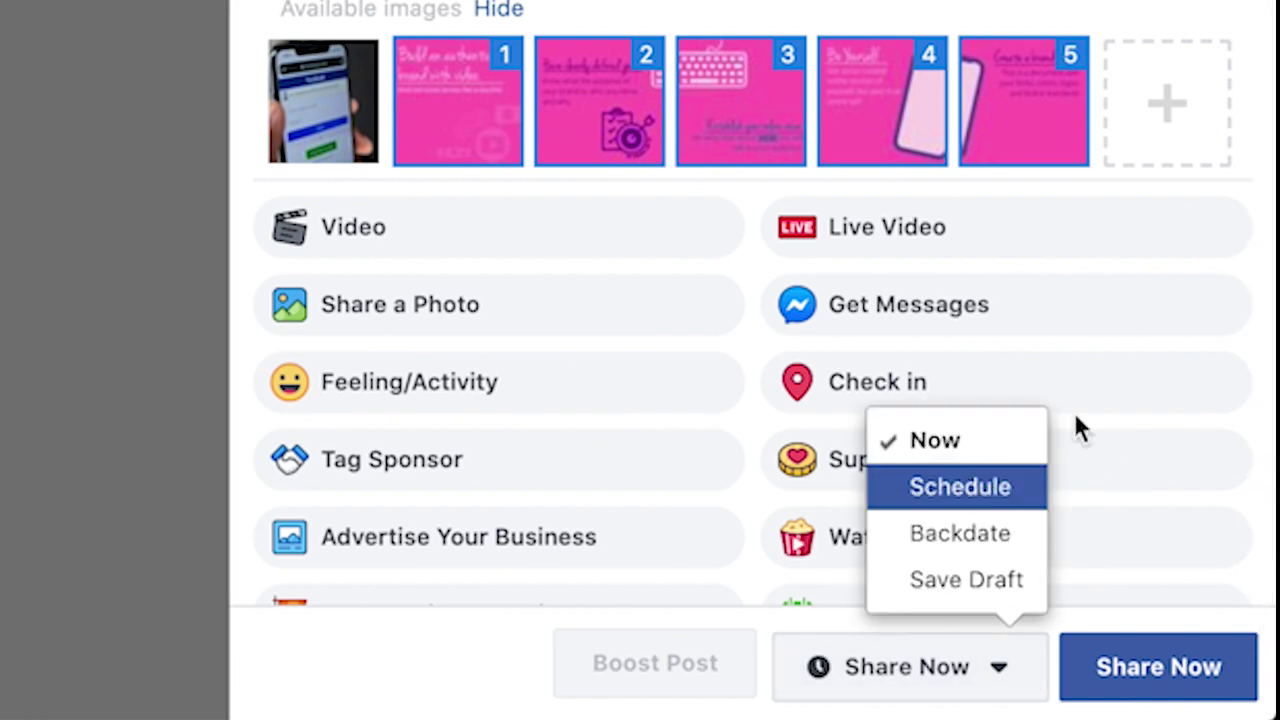
left_click(960, 486)
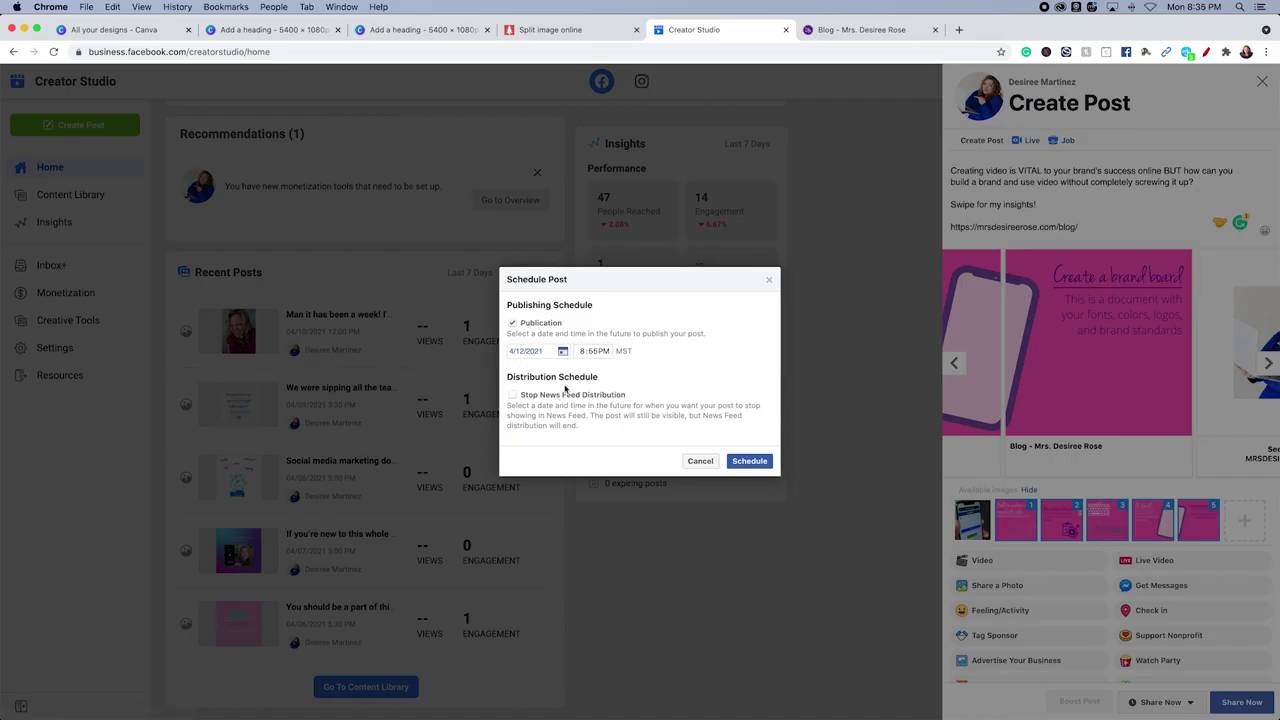
left_click(563, 352)
left_click(557, 424)
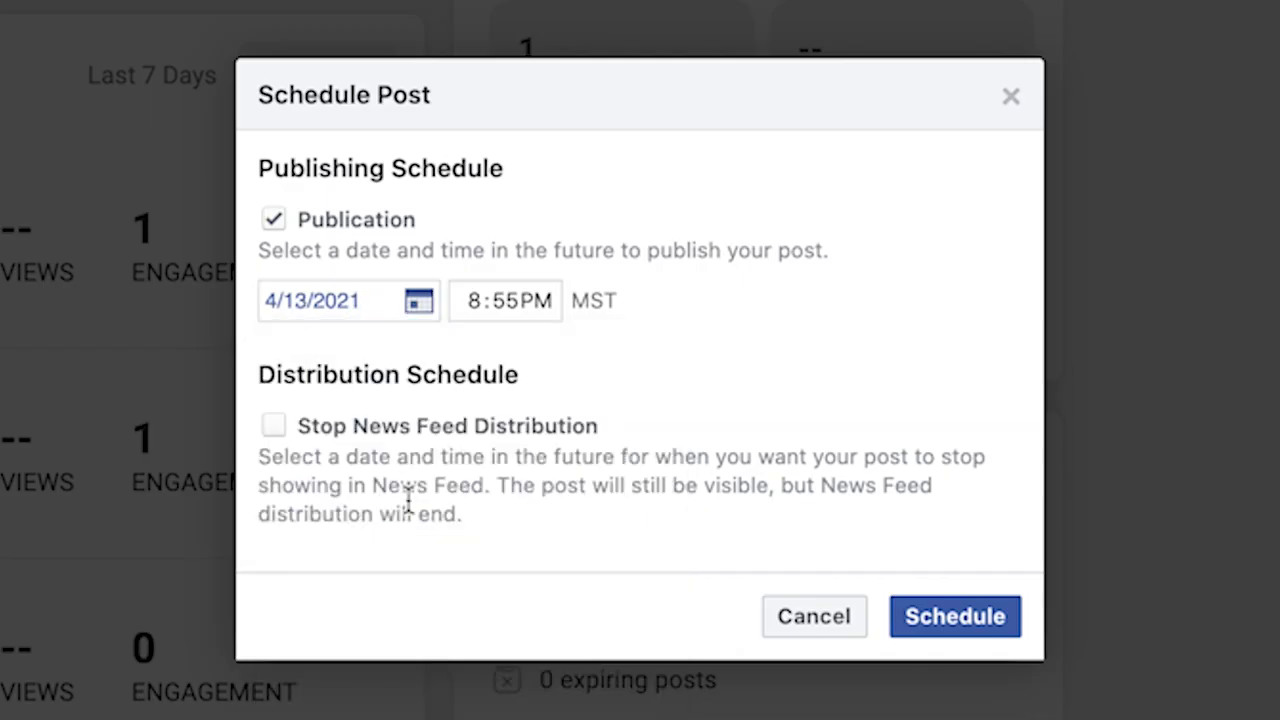
left_click(465, 303)
key("Tab")
type("00")
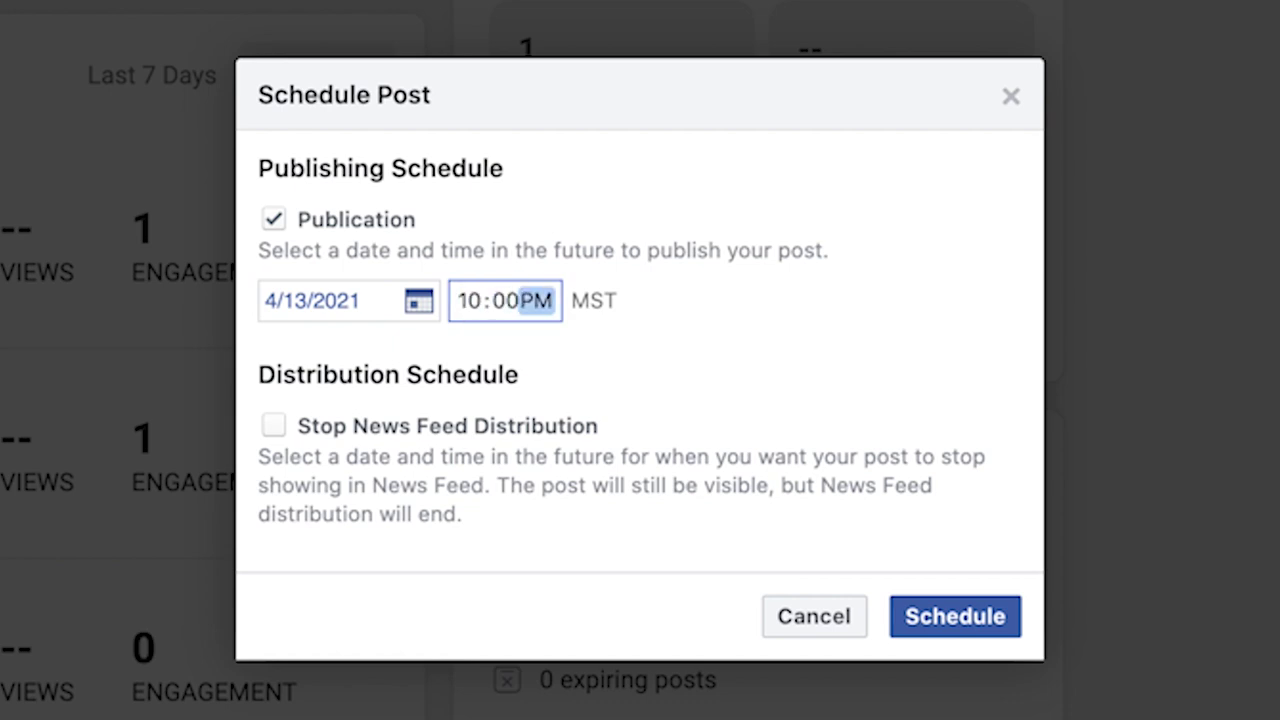
left_click(950, 618)
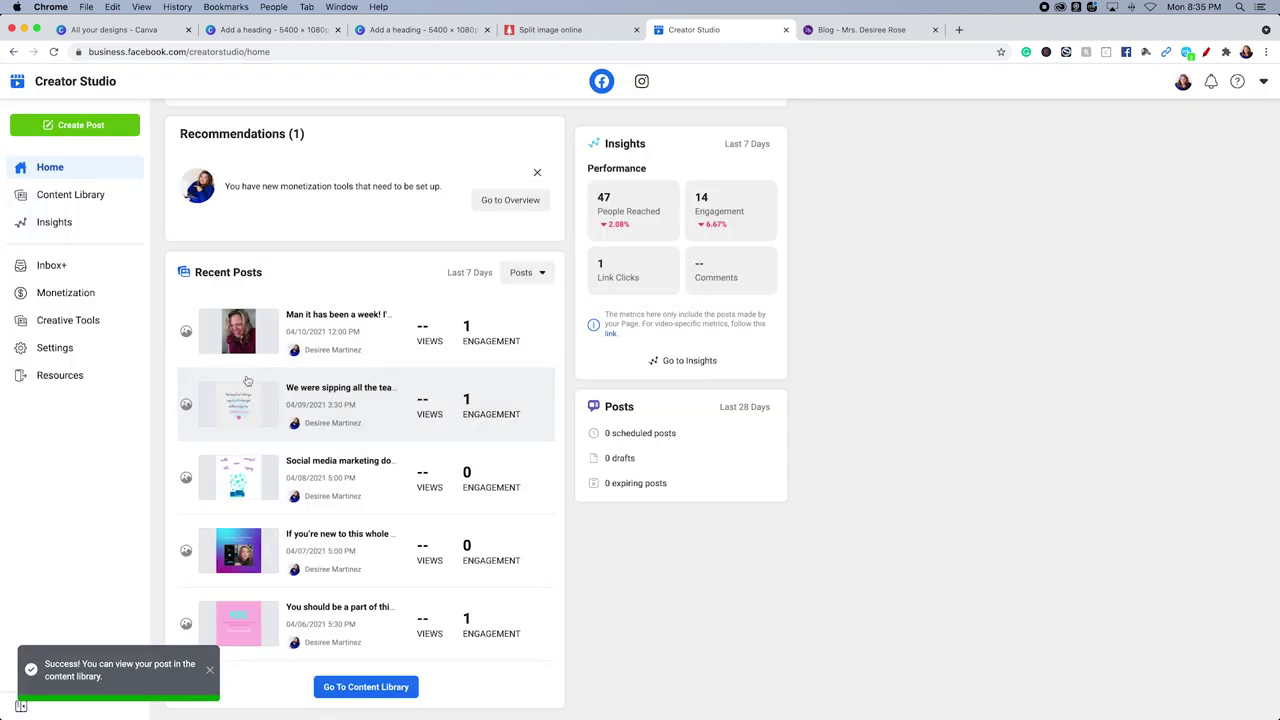
left_click(50, 200)
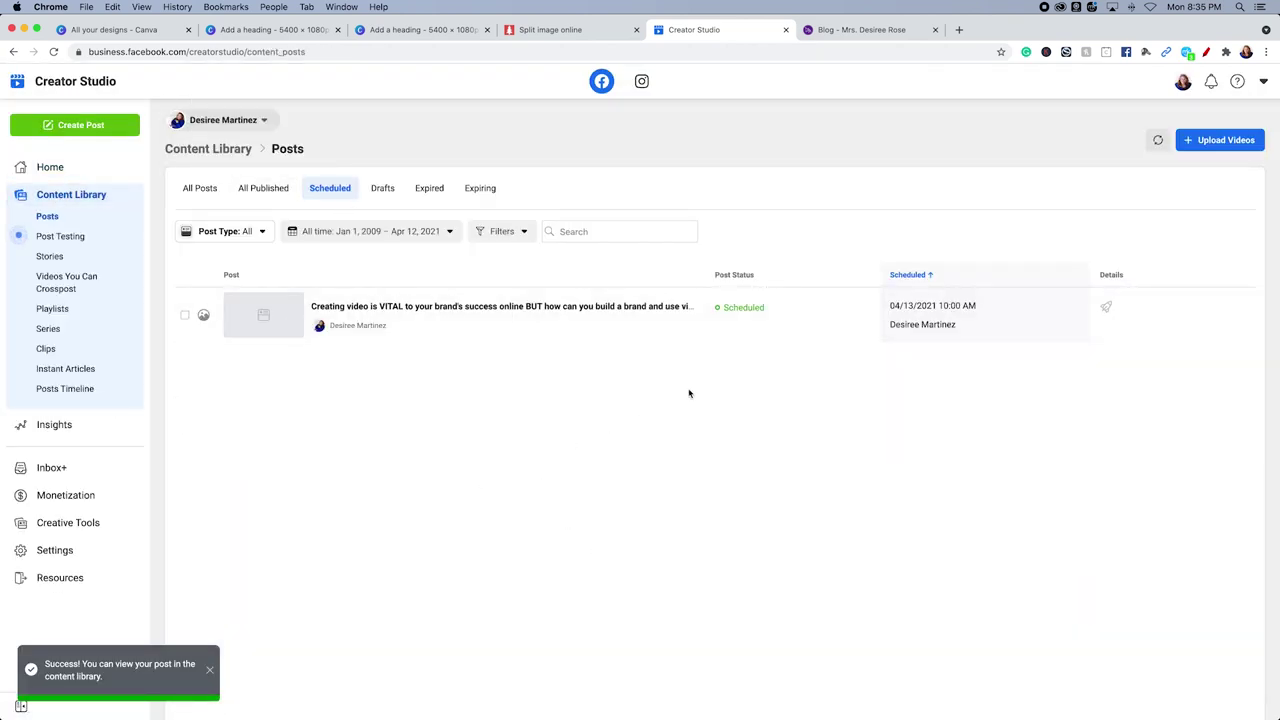
- Preview the scheduled post through its Be Yourself and Create a brand board cards, then close it
left_click(683, 312)
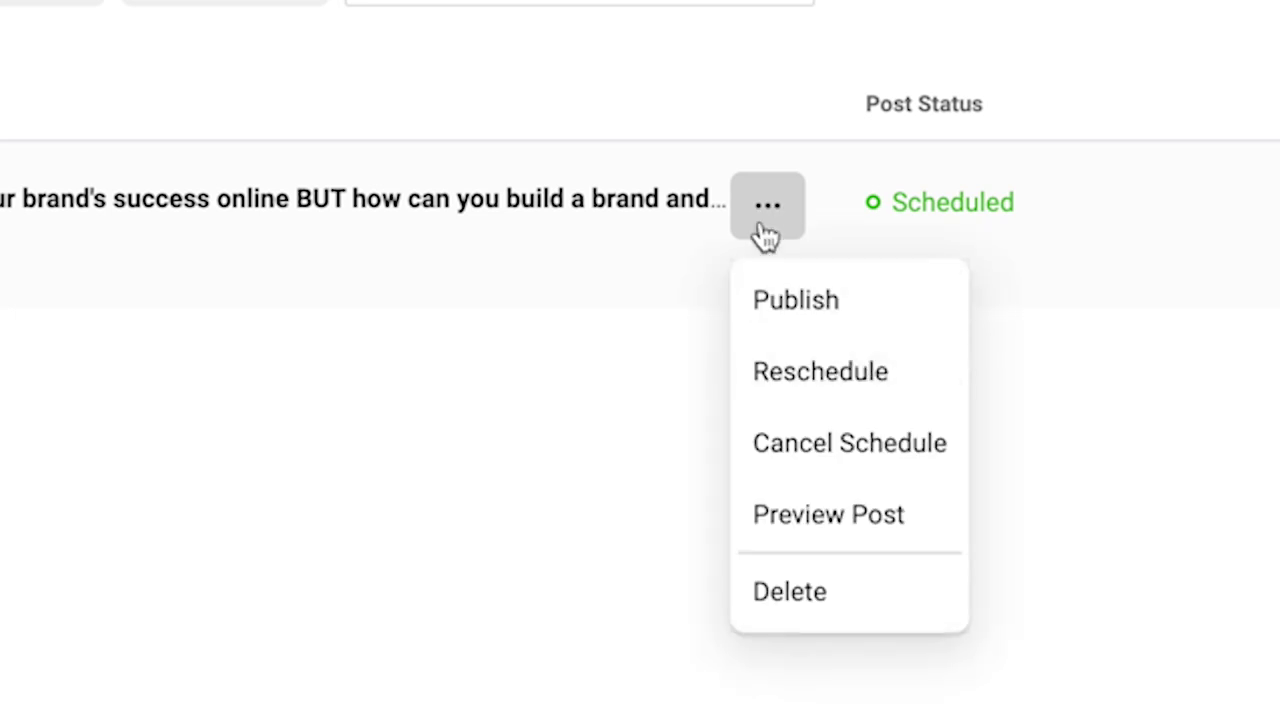
left_click(797, 535)
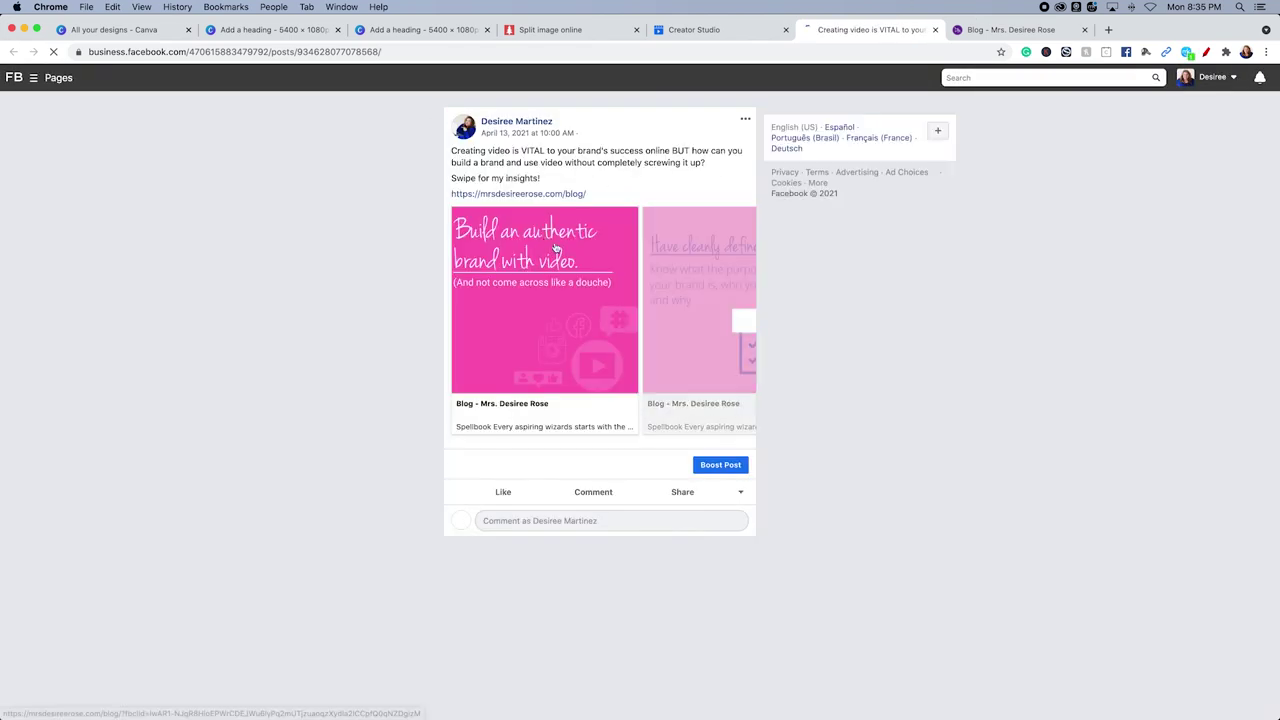
left_click(744, 320)
left_click(744, 320)
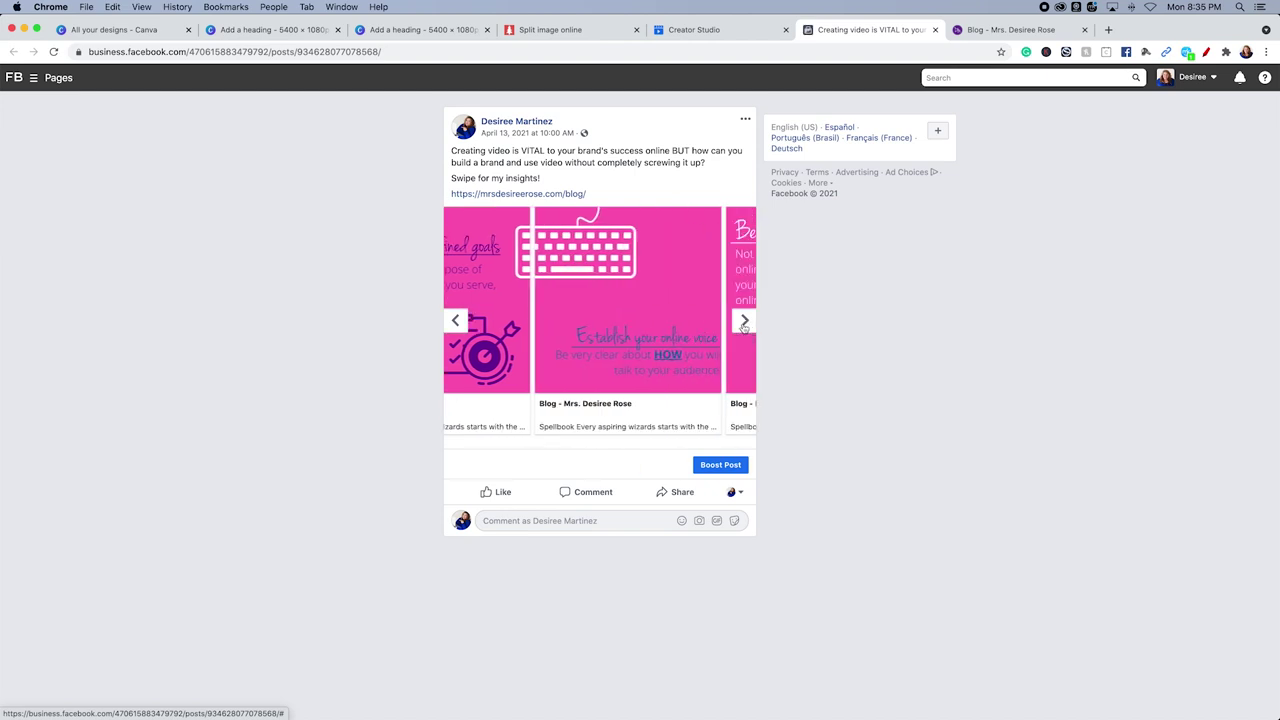
left_click(744, 320)
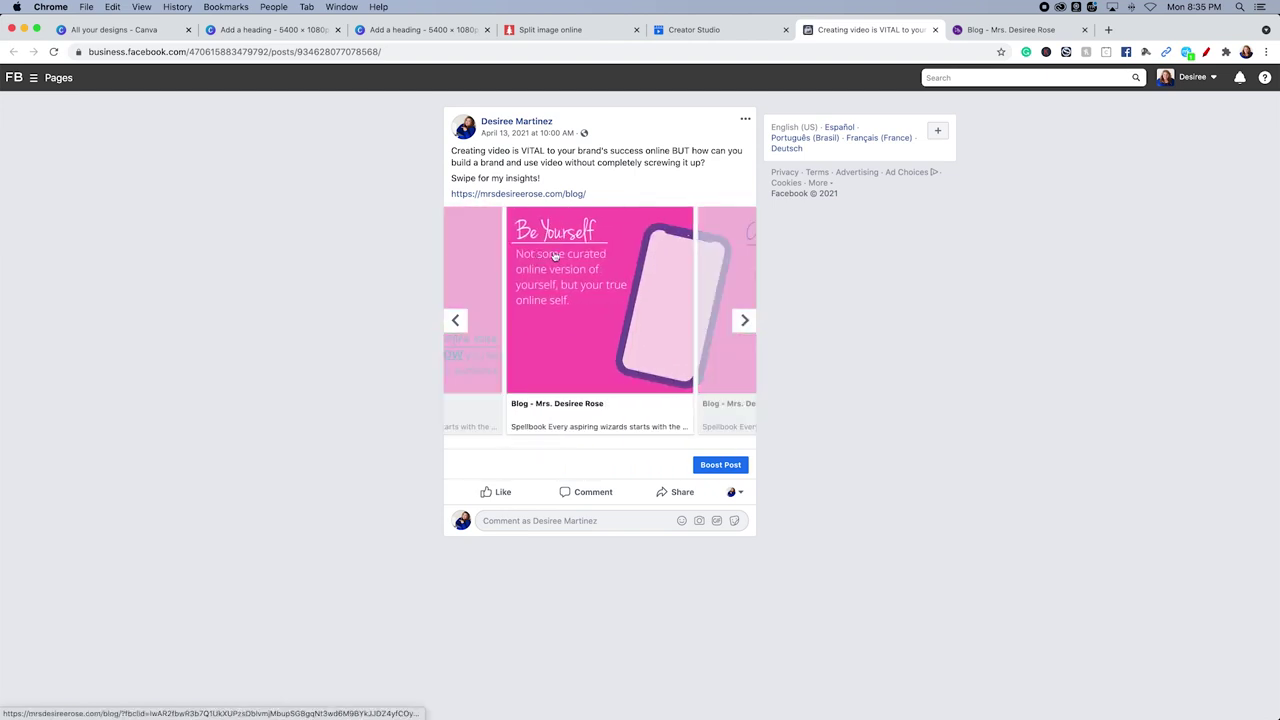
left_click(744, 320)
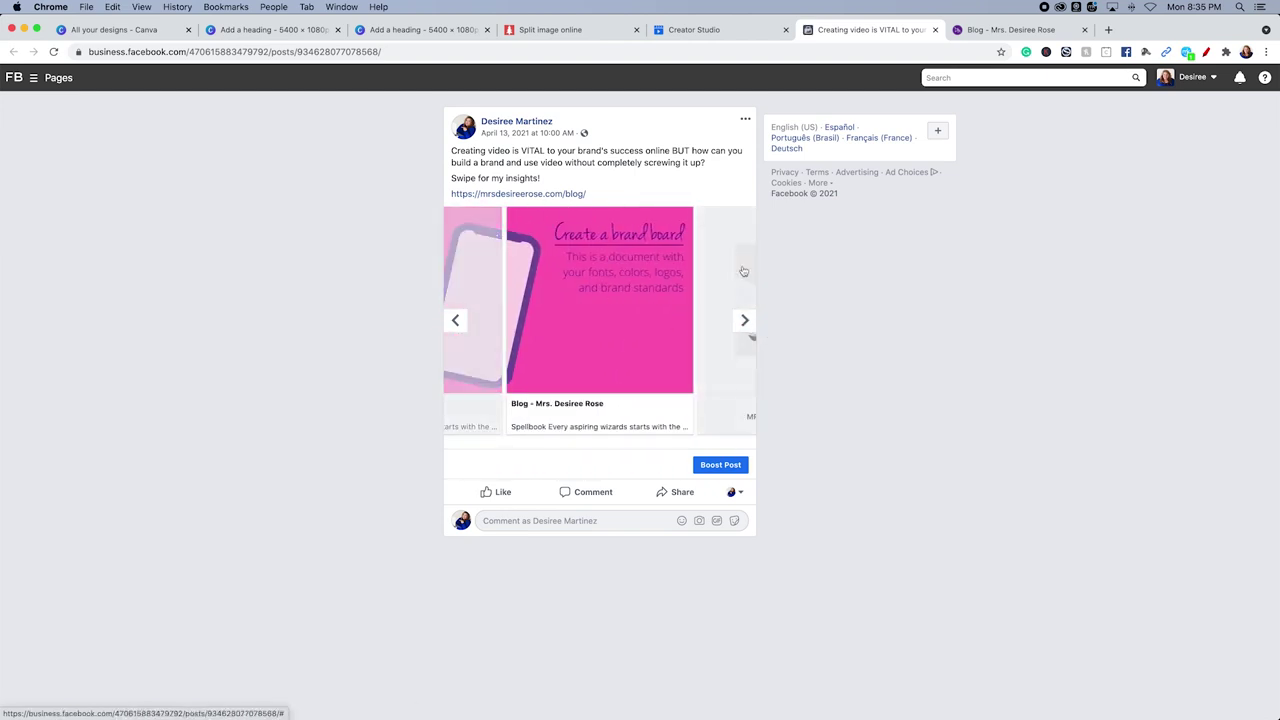
left_click(935, 29)
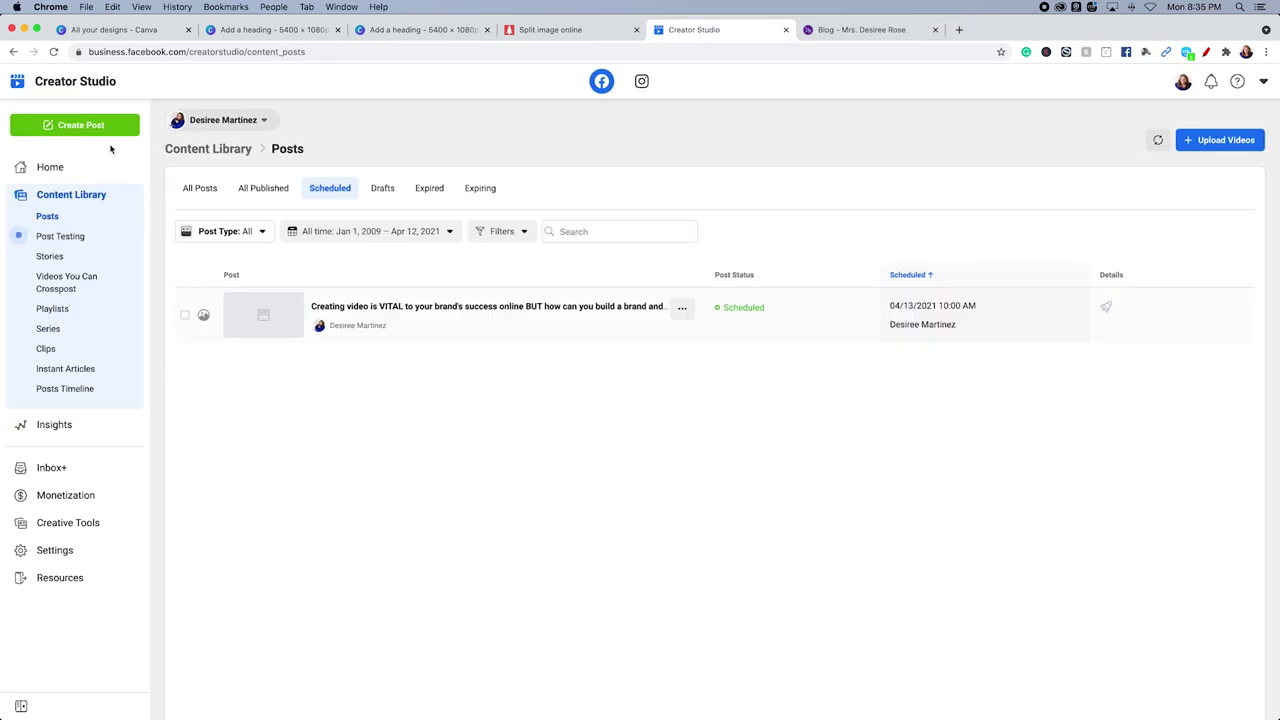
- Switch to Instagram and filter the posts library to a single profile
left_click(642, 82)
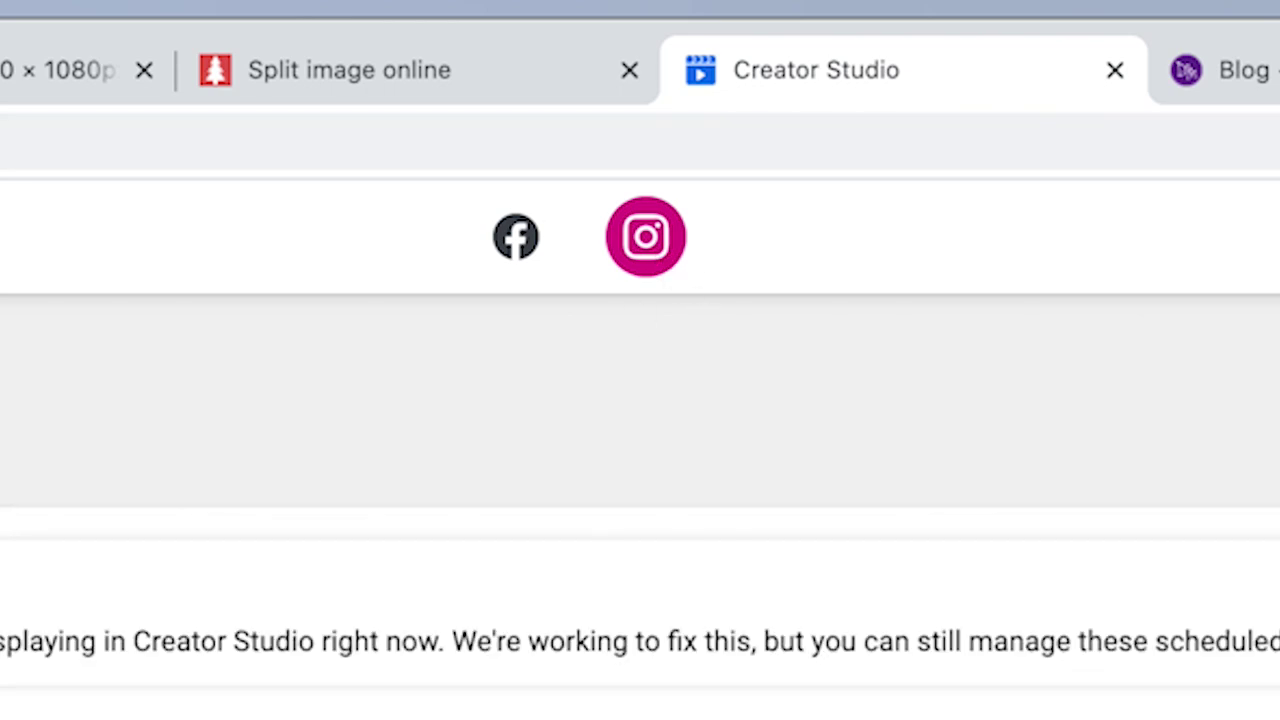
left_click(290, 118)
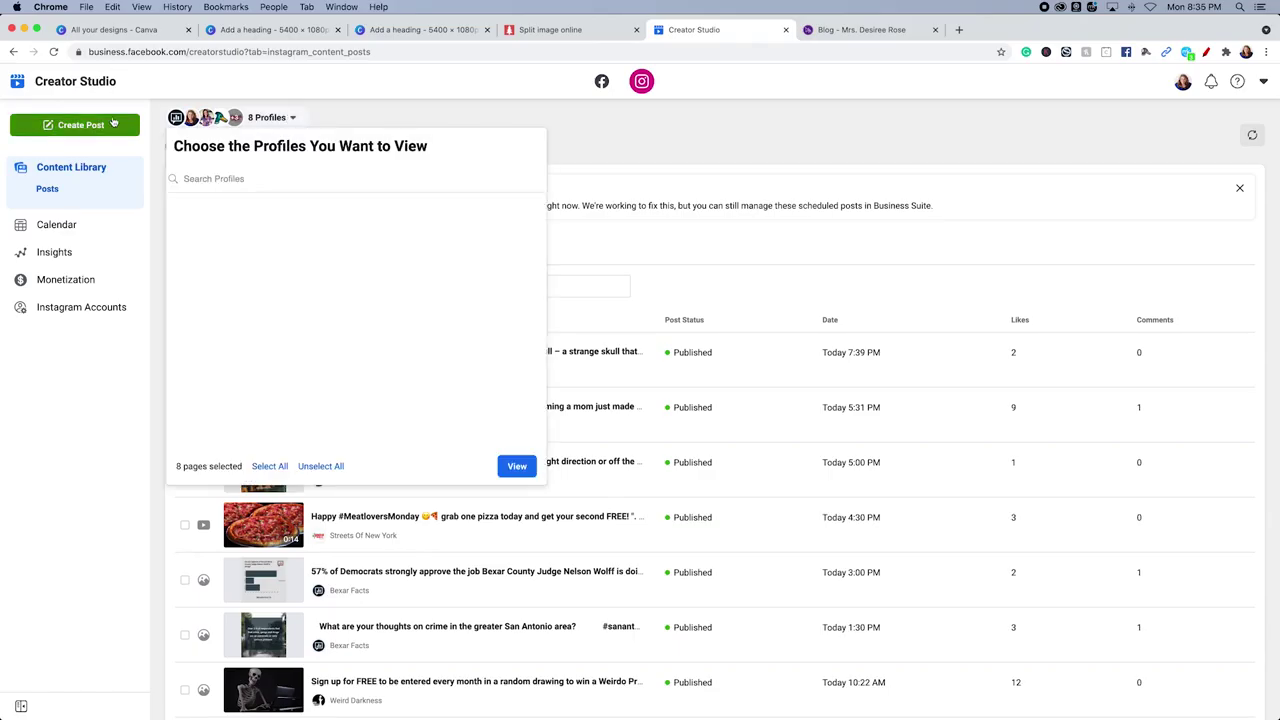
scroll(200, 334, "up", 2)
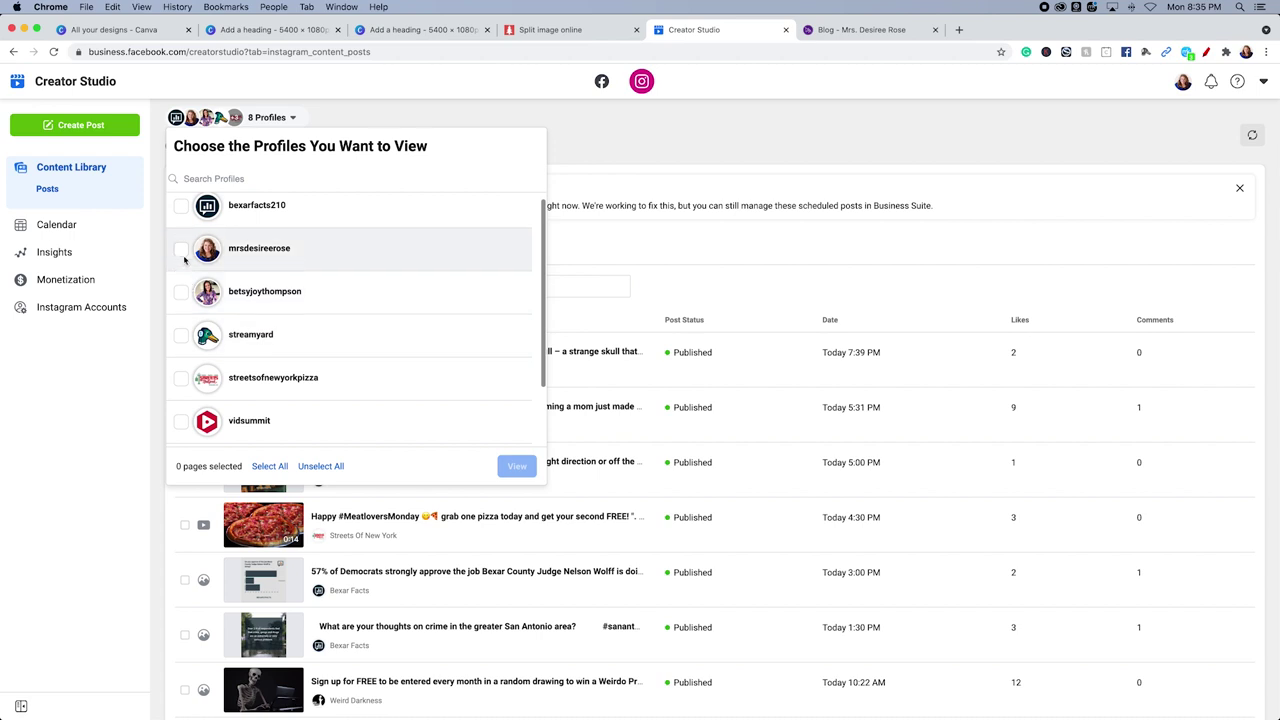
left_click(182, 256)
left_click(516, 466)
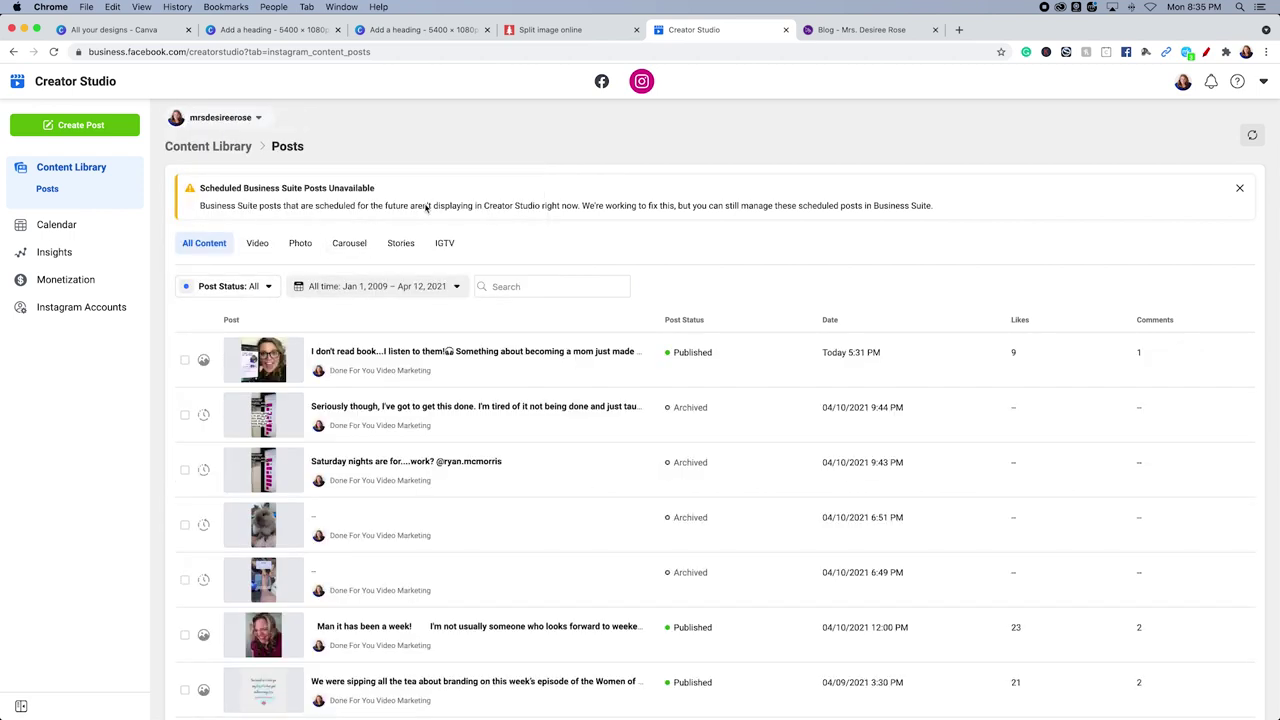
- Start a new Instagram Feed post from the chosen account
left_click(100, 125)
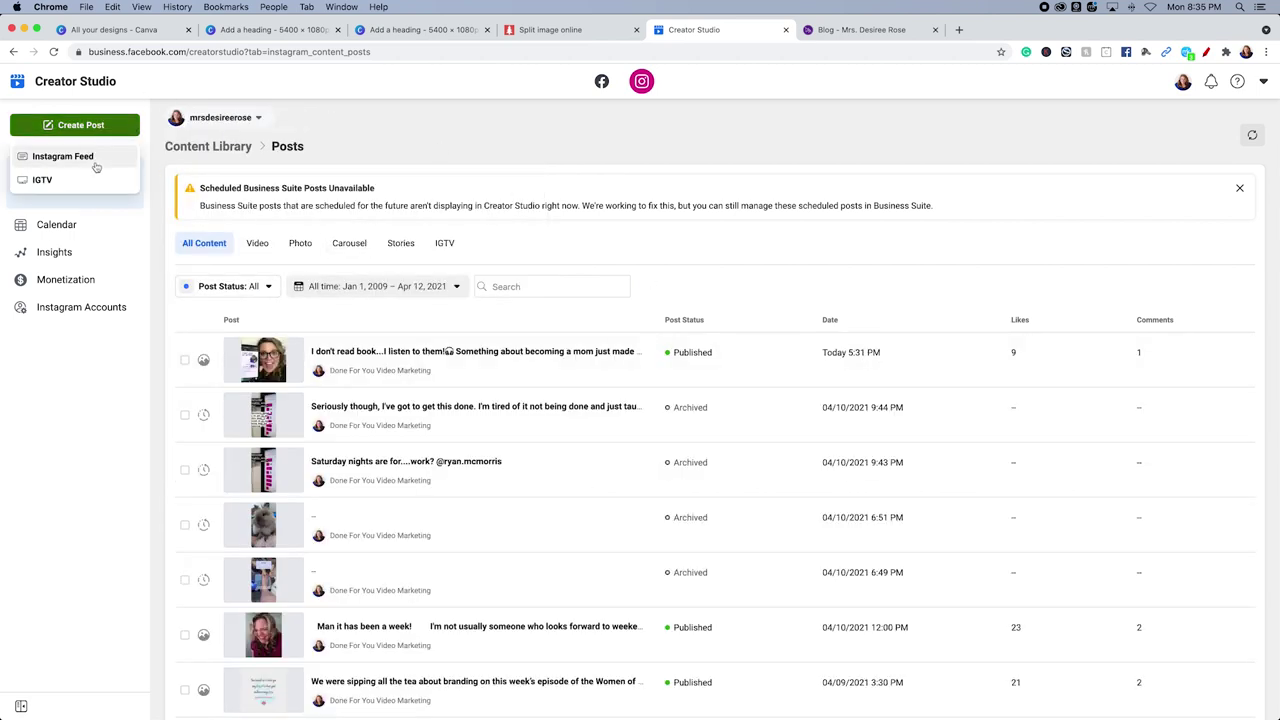
left_click(92, 163)
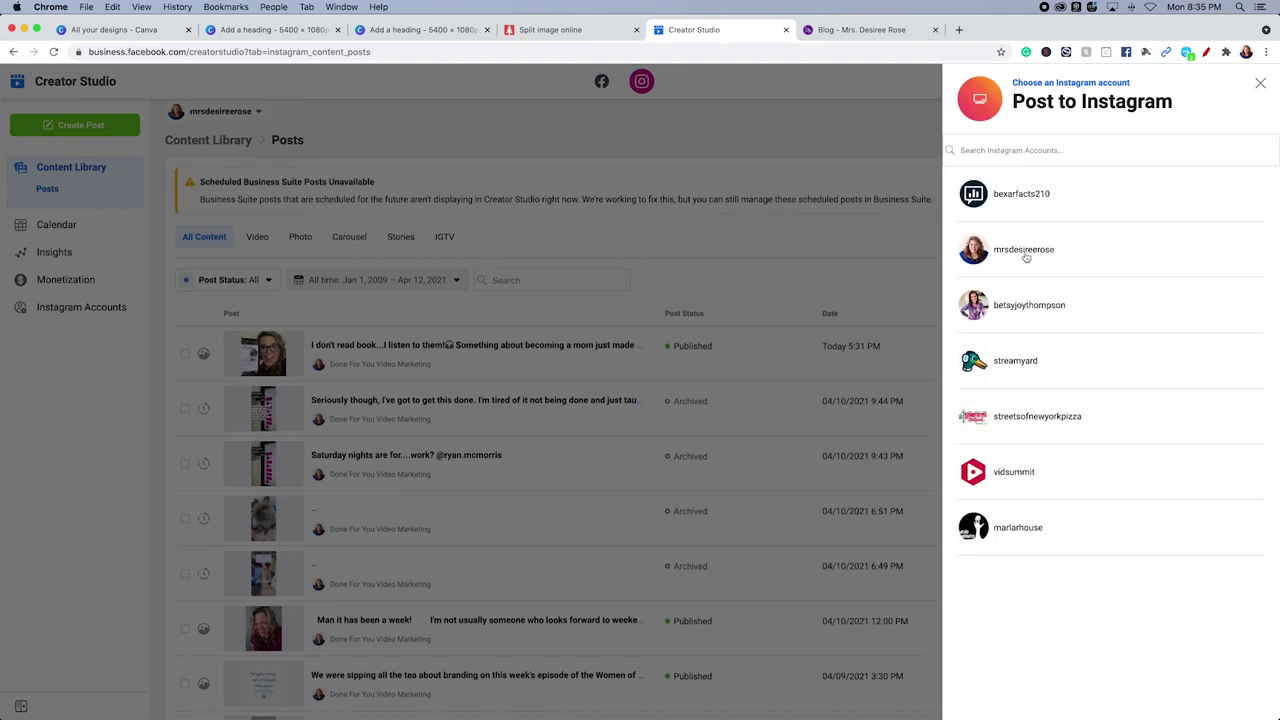
left_click(1025, 257)
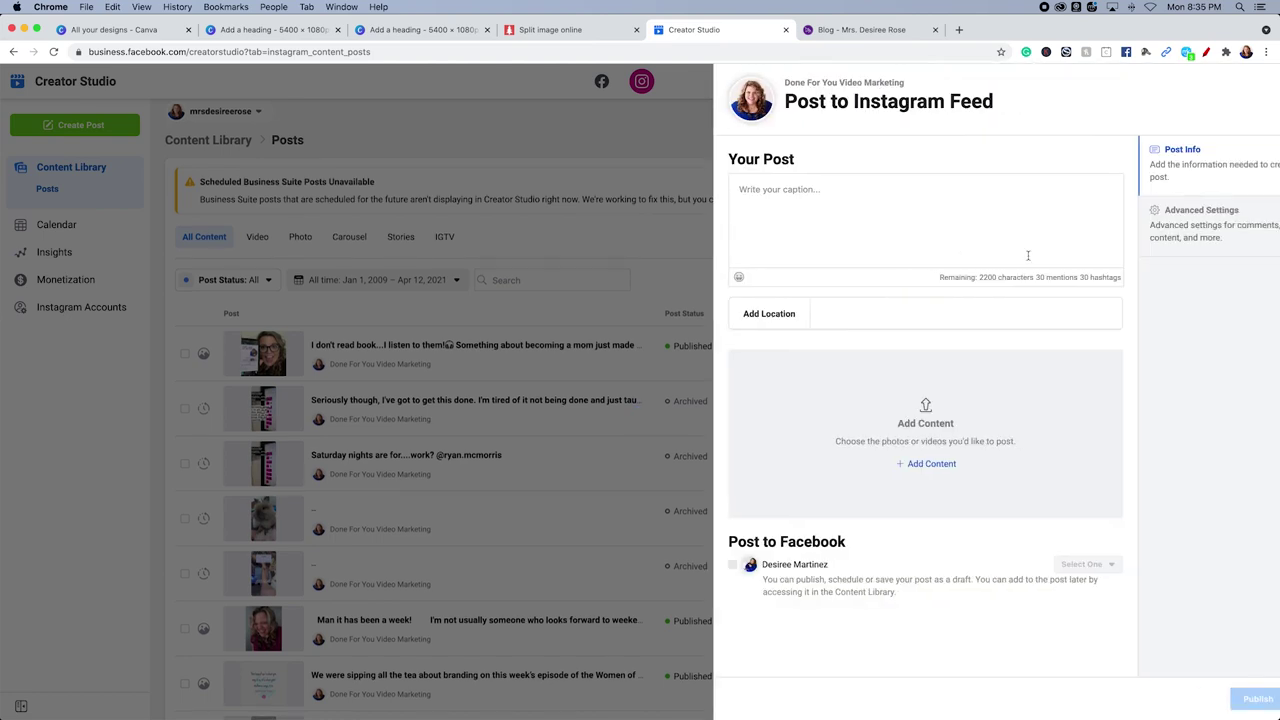
- Paste the video-branding caption and delete its blog link line, keeping the post
left_click(788, 209)
type("Creating video is VITAL to your brand's success online BUT how can you build a brand and use video without completely screwing it up?  Swipe for my insights!  https://mrsdesireerose.com/blog/")
left_click_drag(888, 256, 657, 238)
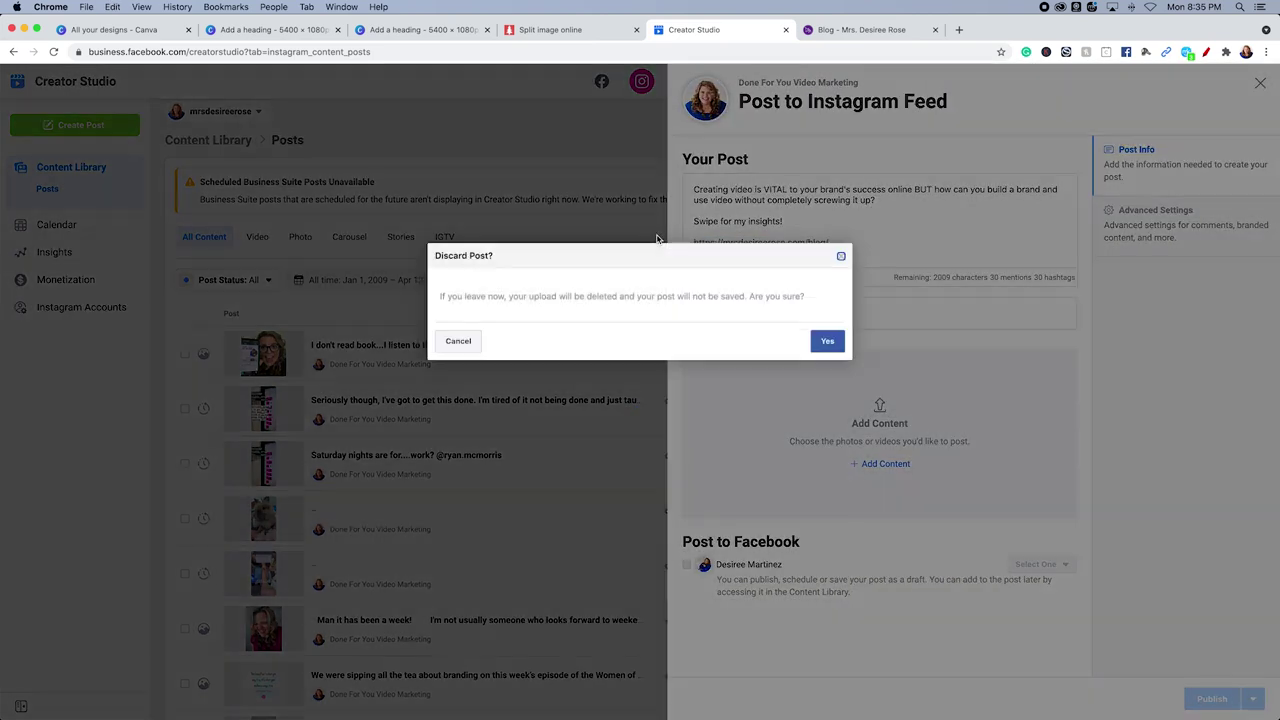
left_click(841, 257)
left_click_drag(840, 243, 694, 243)
key("BackSpace")
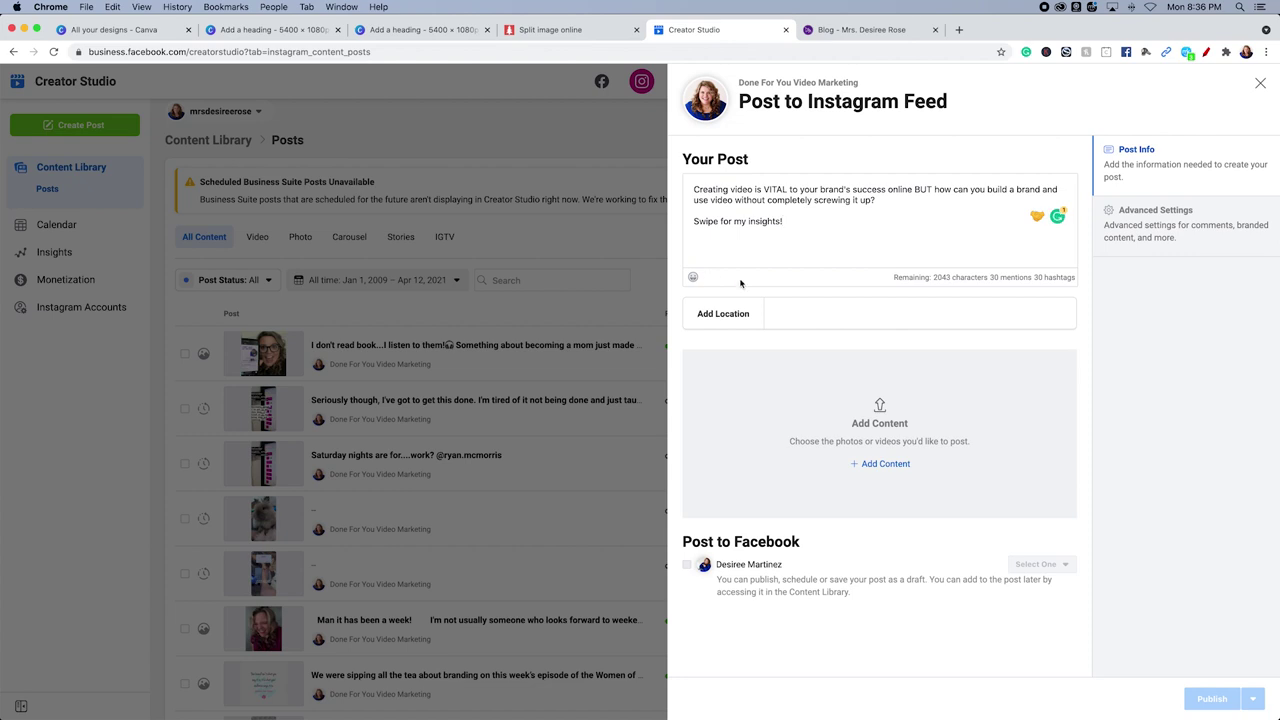
- Upload 01.png through 10.png as ten pink carousel slides and page through them
left_click(884, 464)
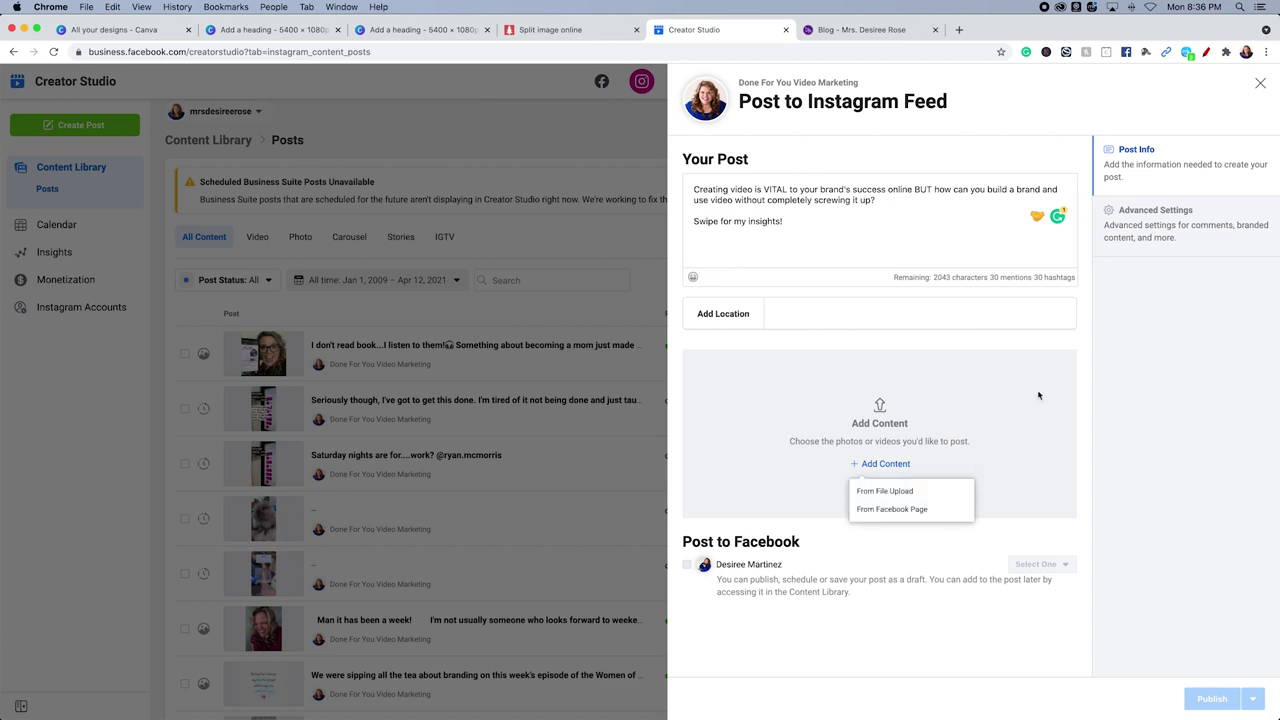
left_click(871, 490)
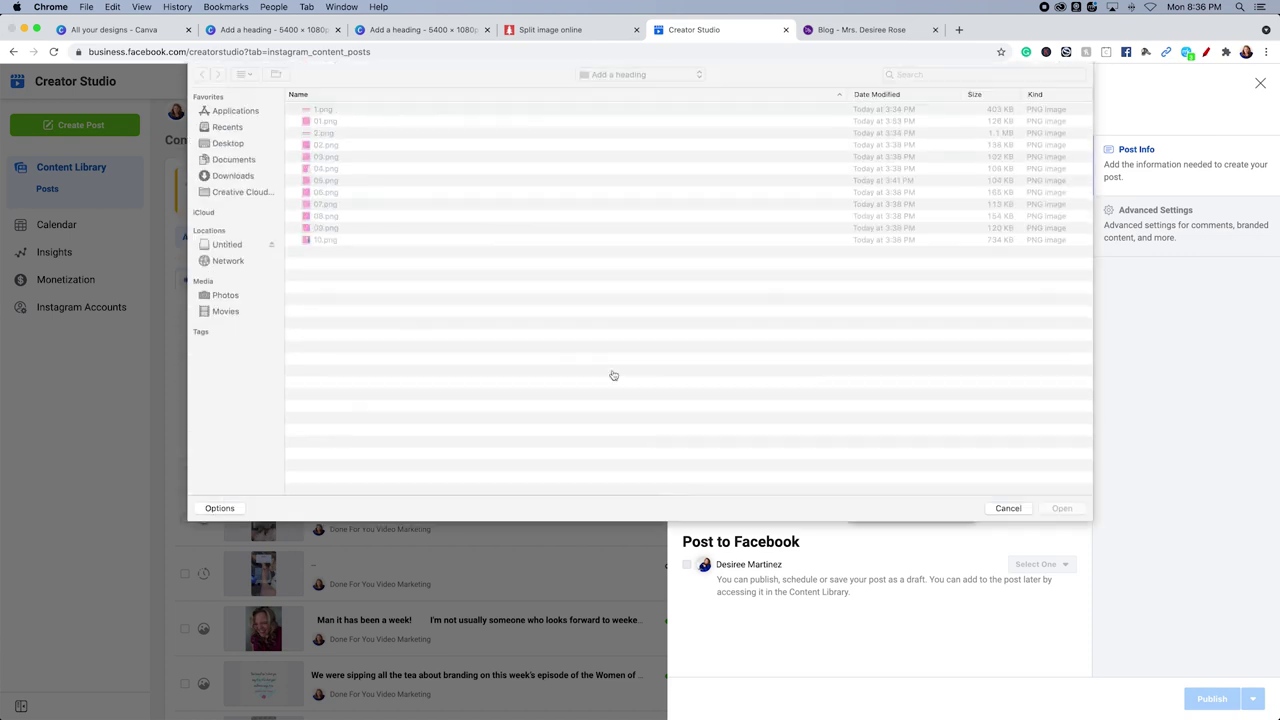
left_click(338, 122)
left_click(334, 240, "shift")
left_click(1061, 508)
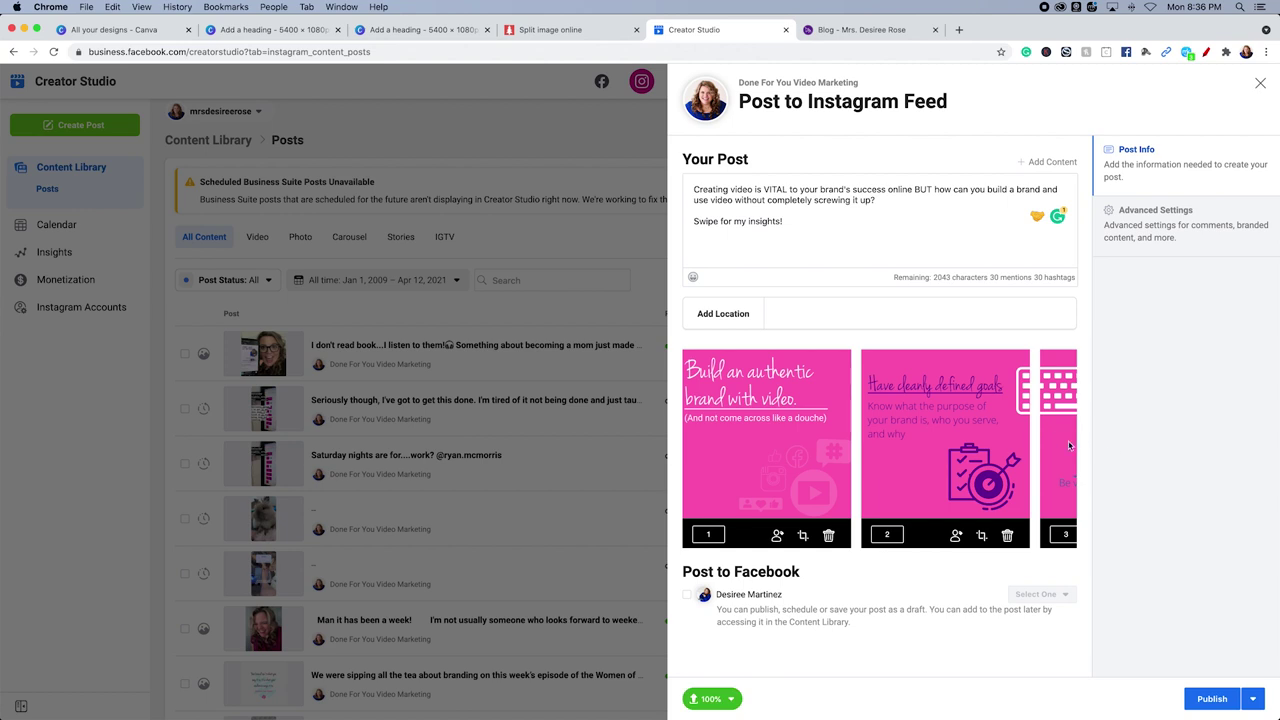
left_click(1062, 437)
left_click(1062, 437)
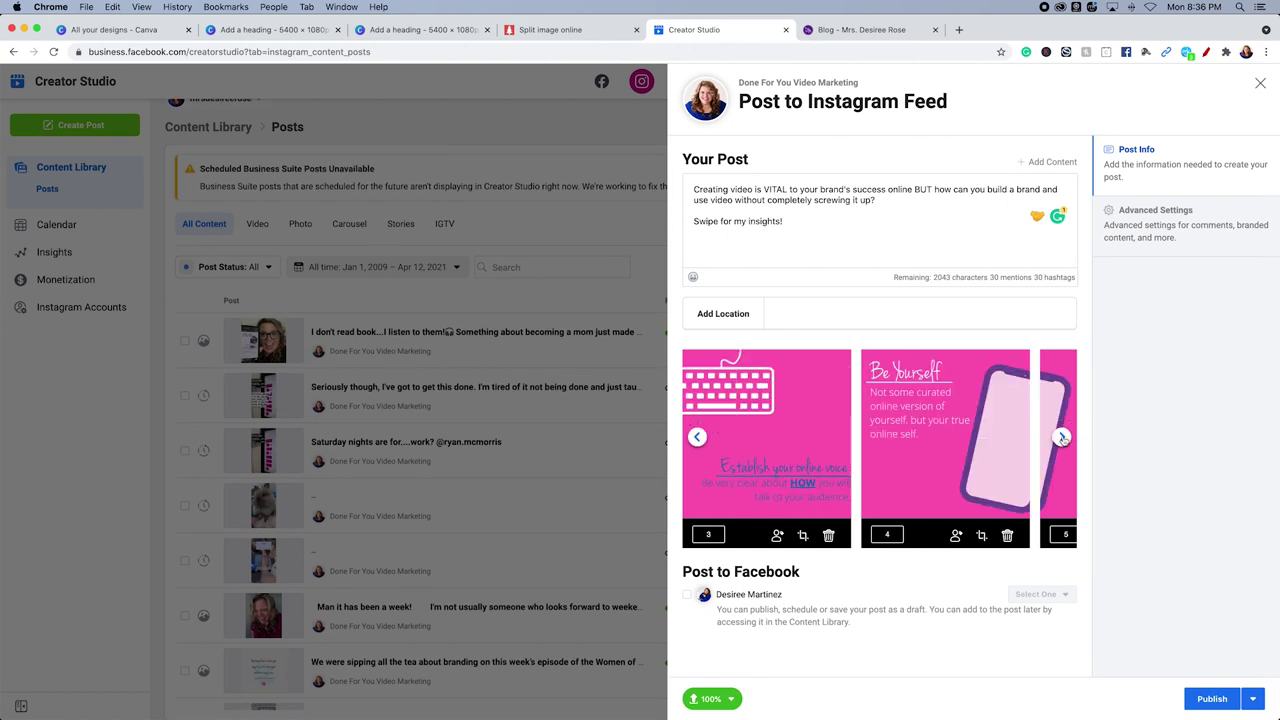
left_click(1062, 437)
left_click(1062, 437)
left_click(1062, 437)
left_click(1062, 437)
left_click(1062, 437)
left_click(1062, 437)
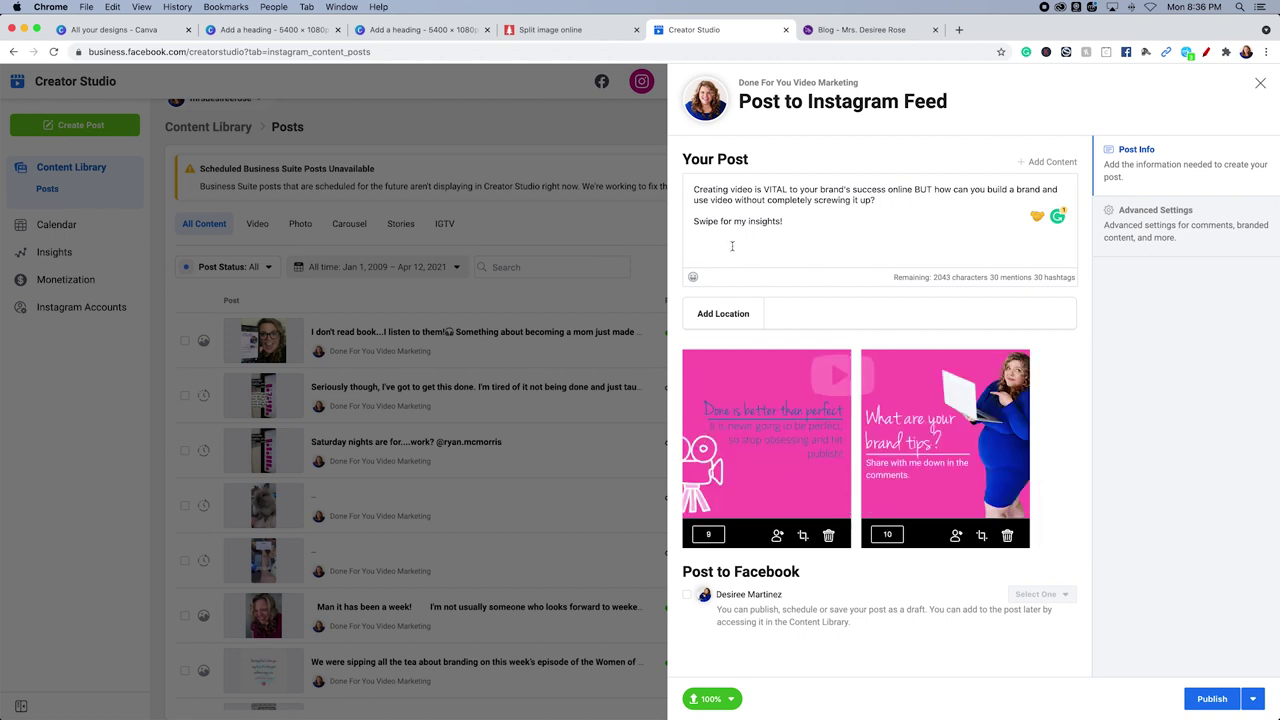
- Paste the hashtag block into the caption and show the Advanced Settings
key("ctrl+v")
left_click(835, 191)
scroll(820, 200, "up", 2)
left_click(807, 208)
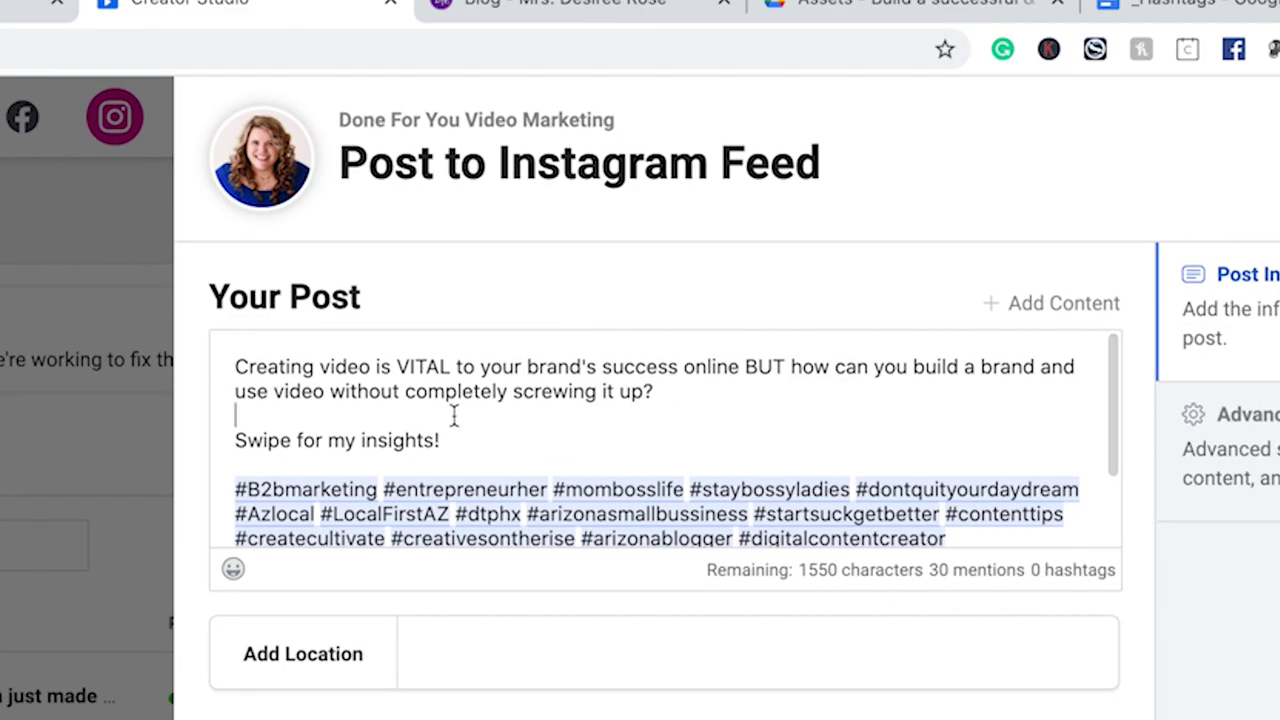
scroll(454, 415, "down", 1)
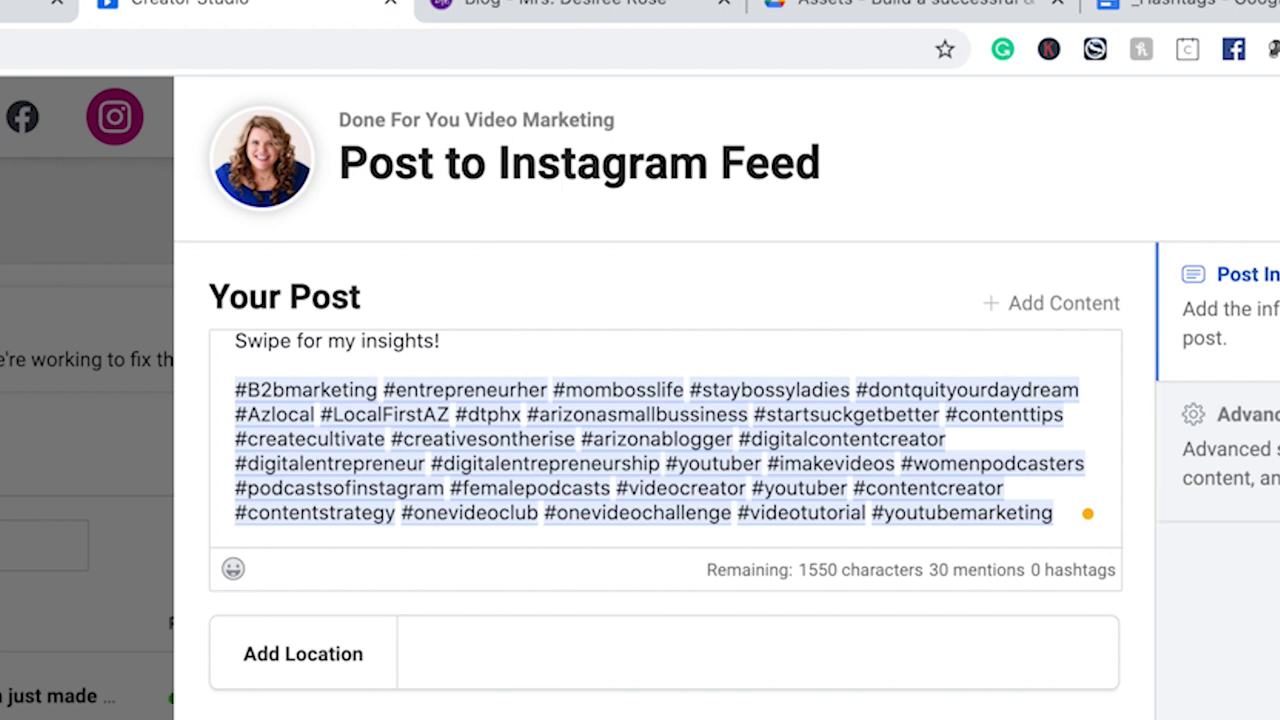
left_click(1220, 440)
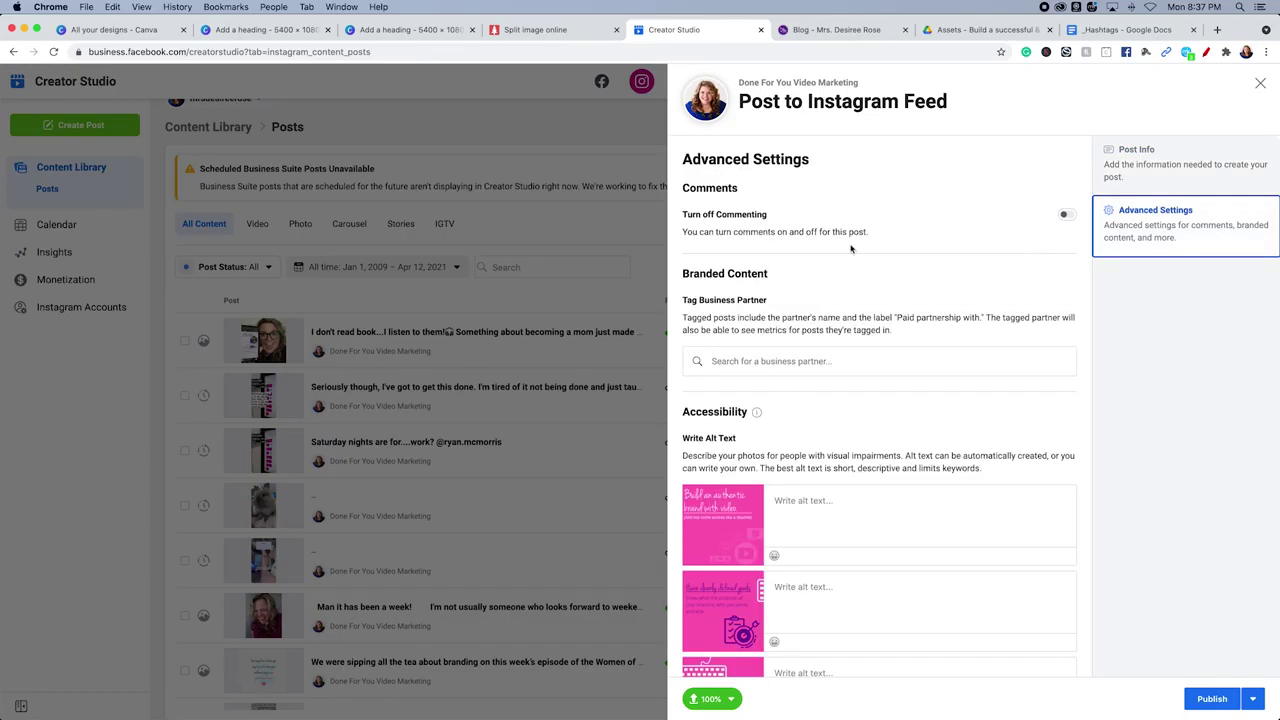
scroll(811, 404, "down", 2)
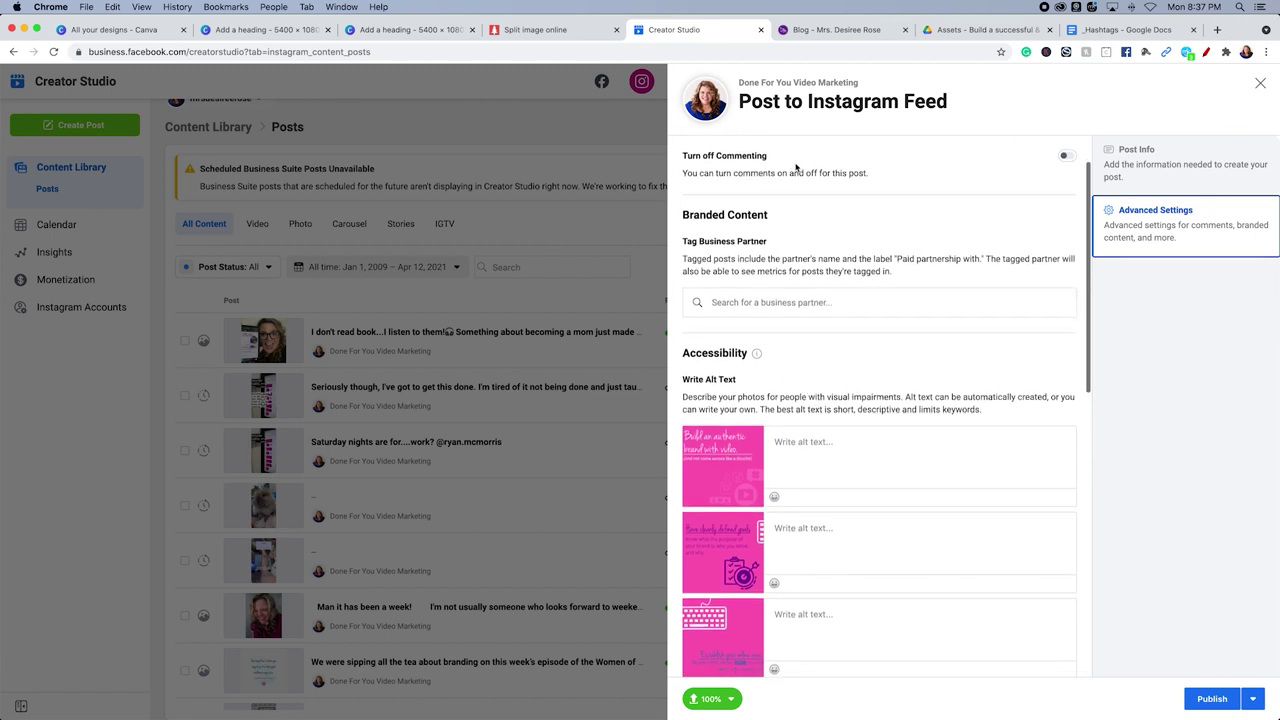
scroll(740, 280, "down", 10)
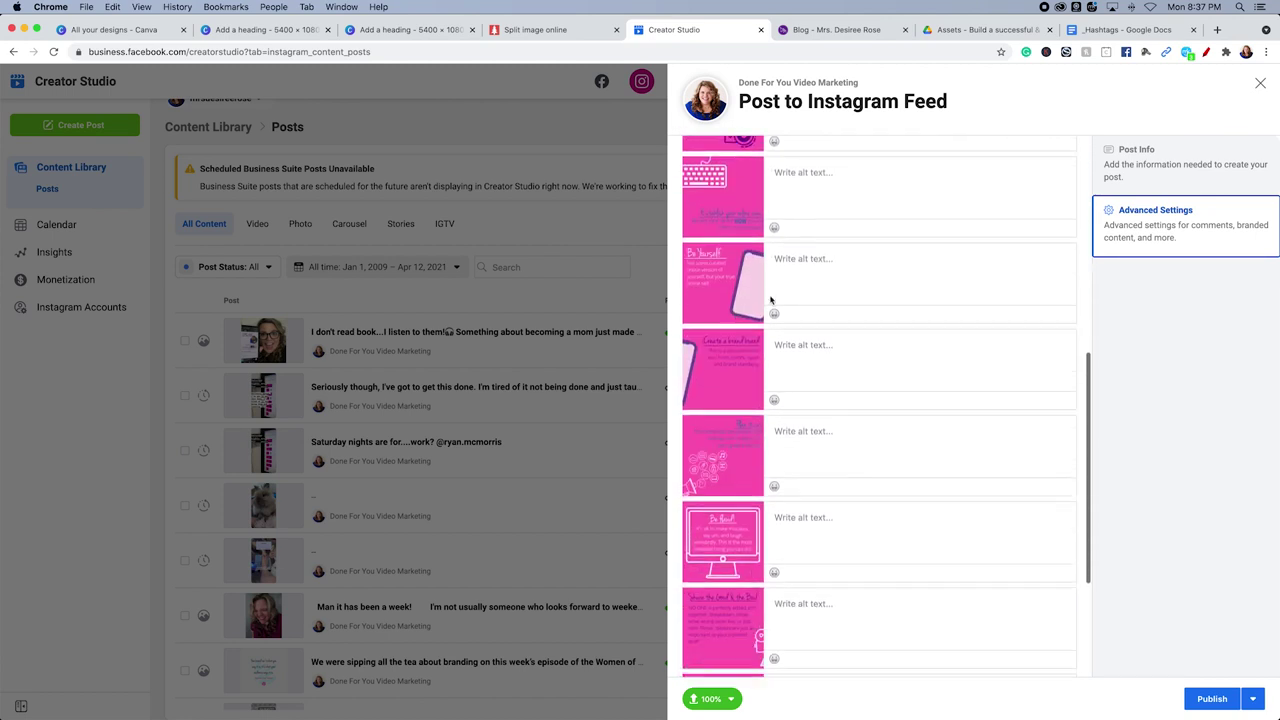
scroll(770, 295, "up", 10)
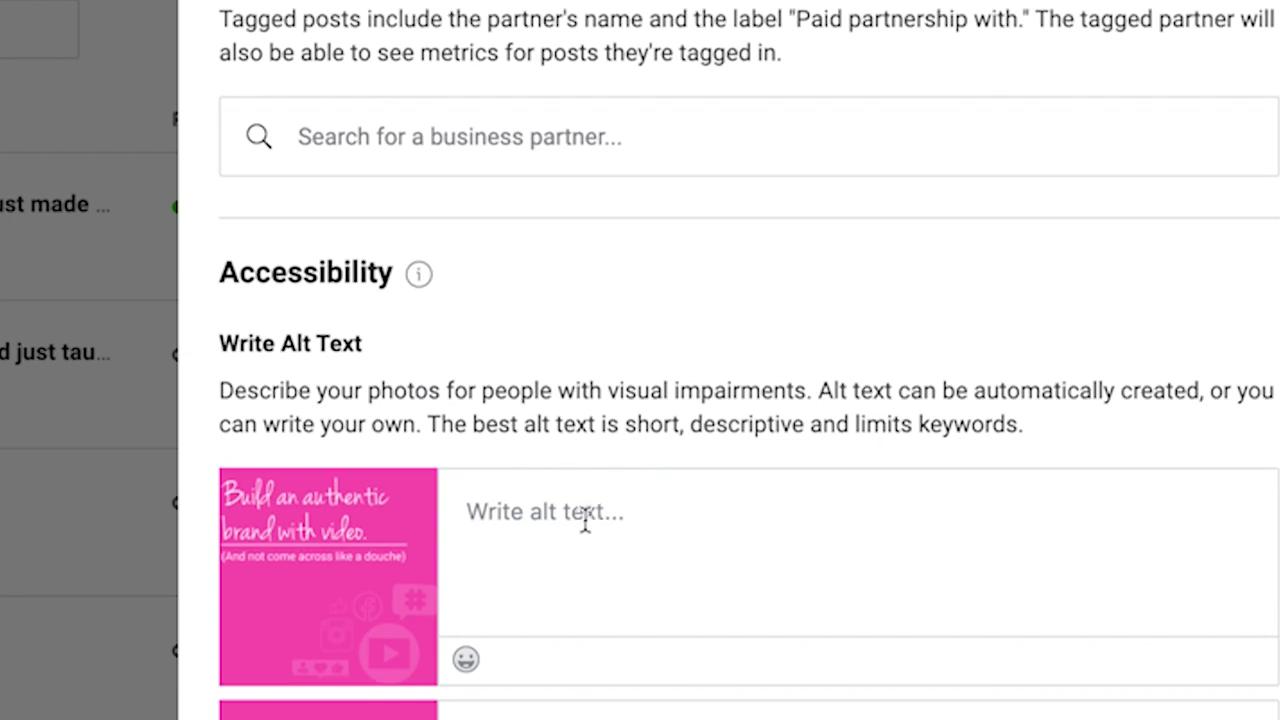
left_click(586, 520)
scroll(674, 377, "down", 3)
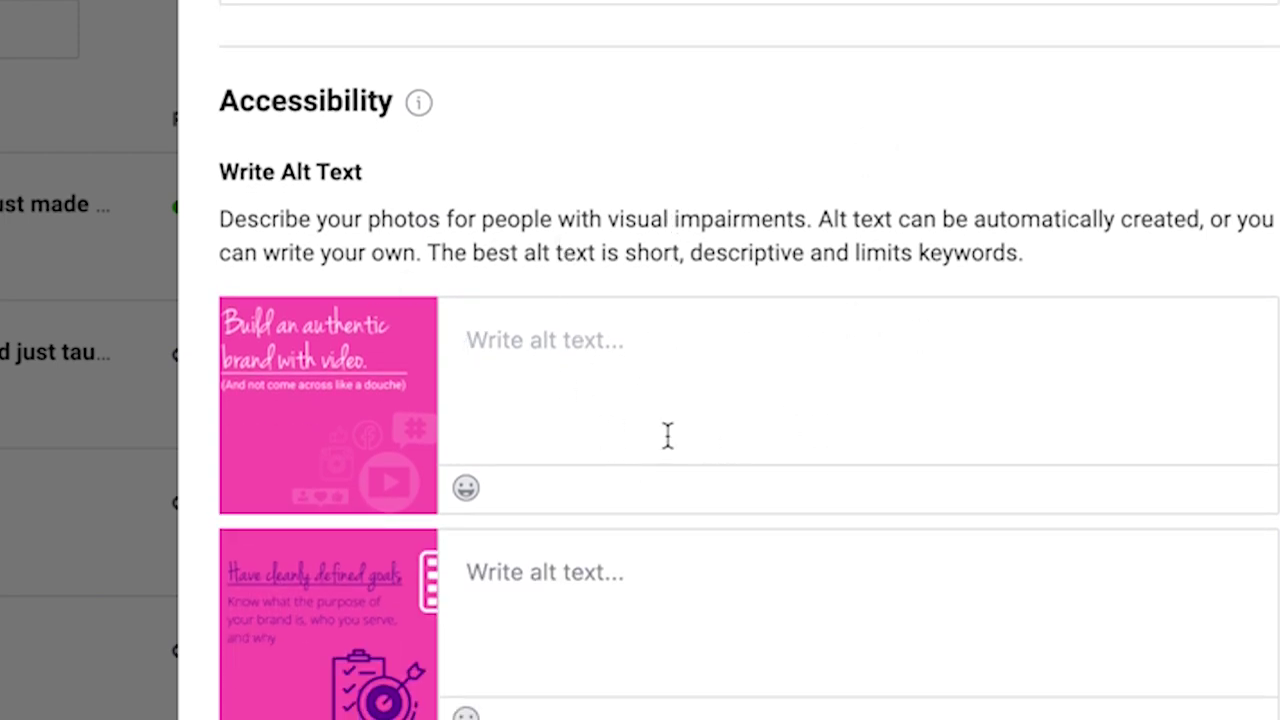
scroll(668, 435, "down", 20)
scroll(695, 433, "up", 3)
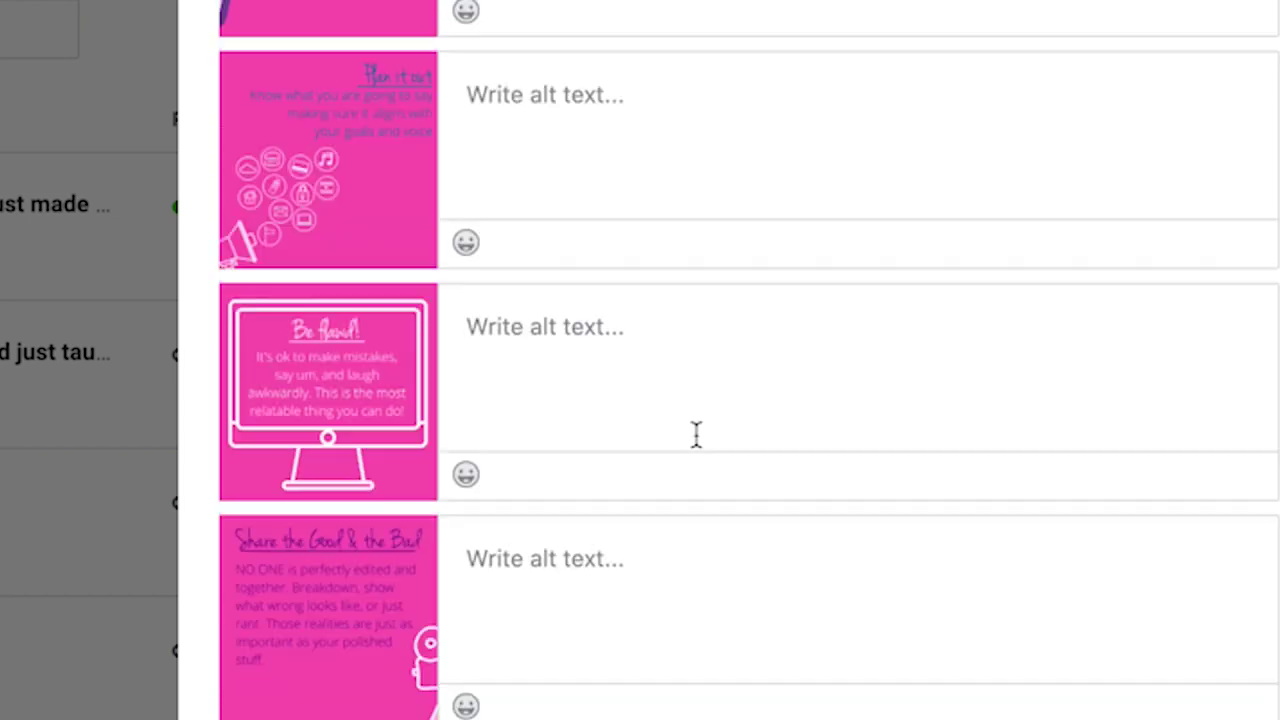
scroll(696, 433, "up", 10)
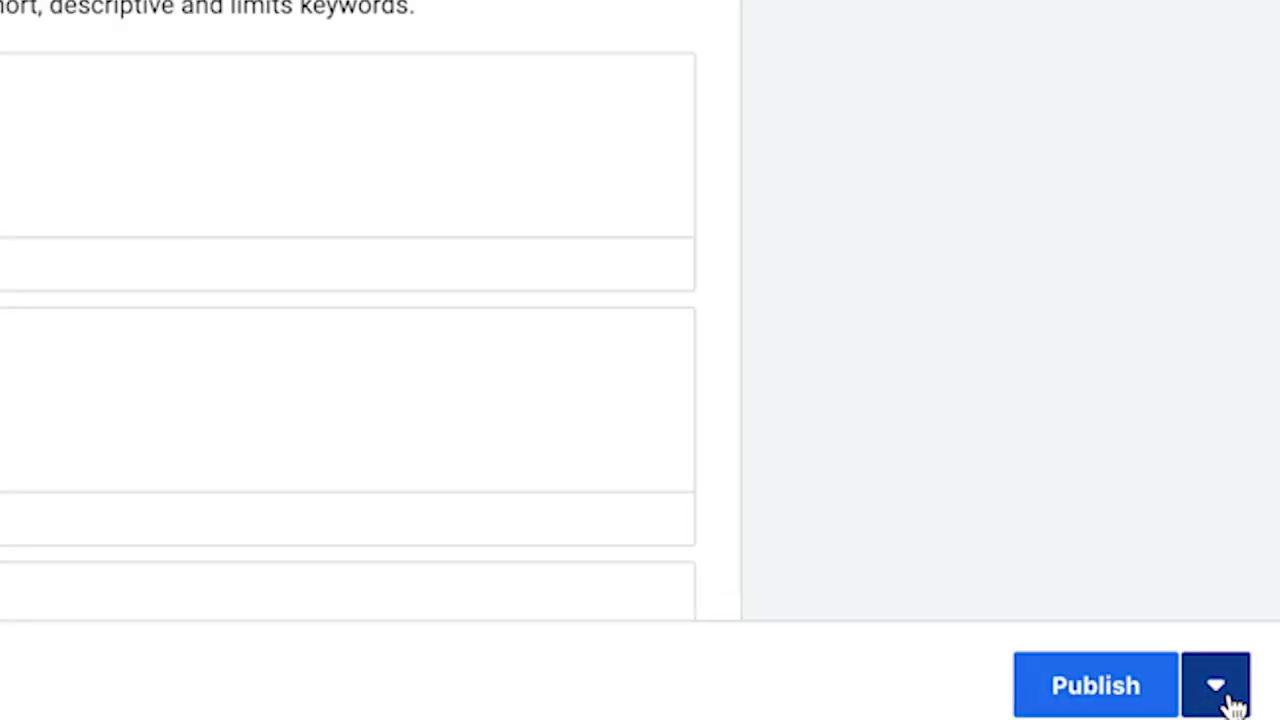
- Schedule the Instagram carousel for Apr 13, 2021 at 10:00 AM
left_click(1218, 690)
left_click(726, 498)
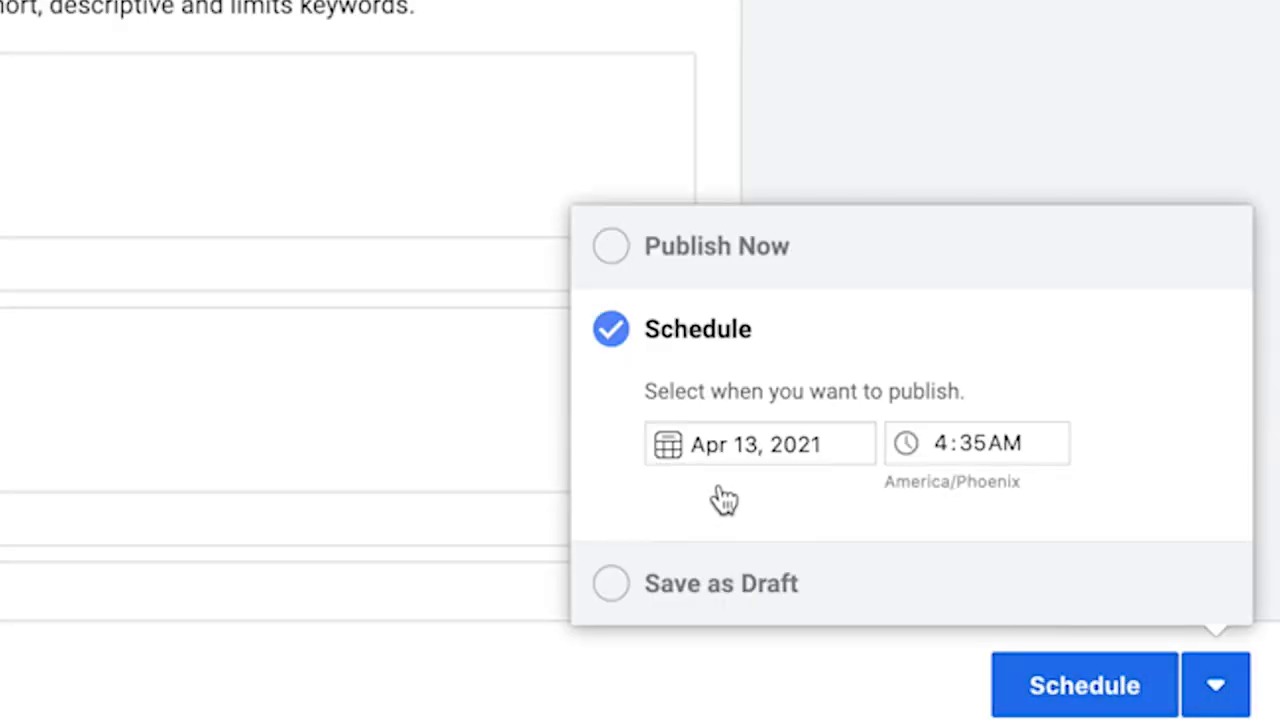
left_click(709, 440)
left_click(830, 228)
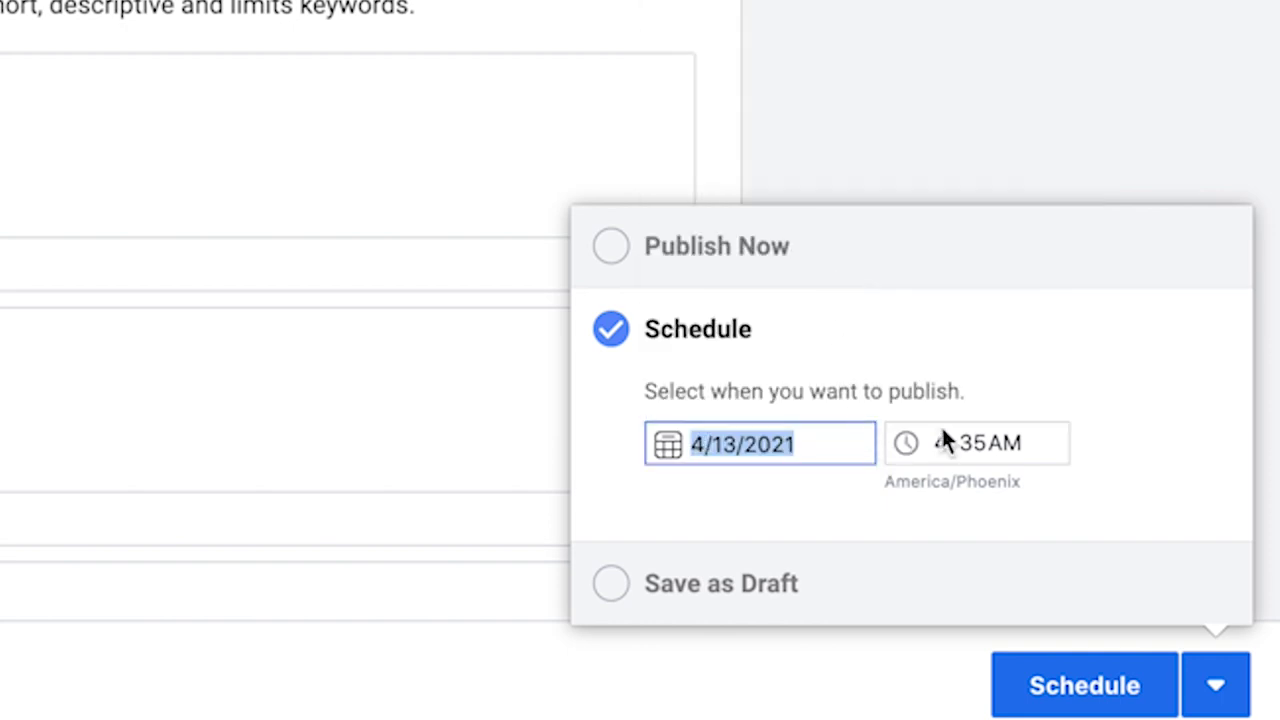
left_click(934, 444)
type("10:00")
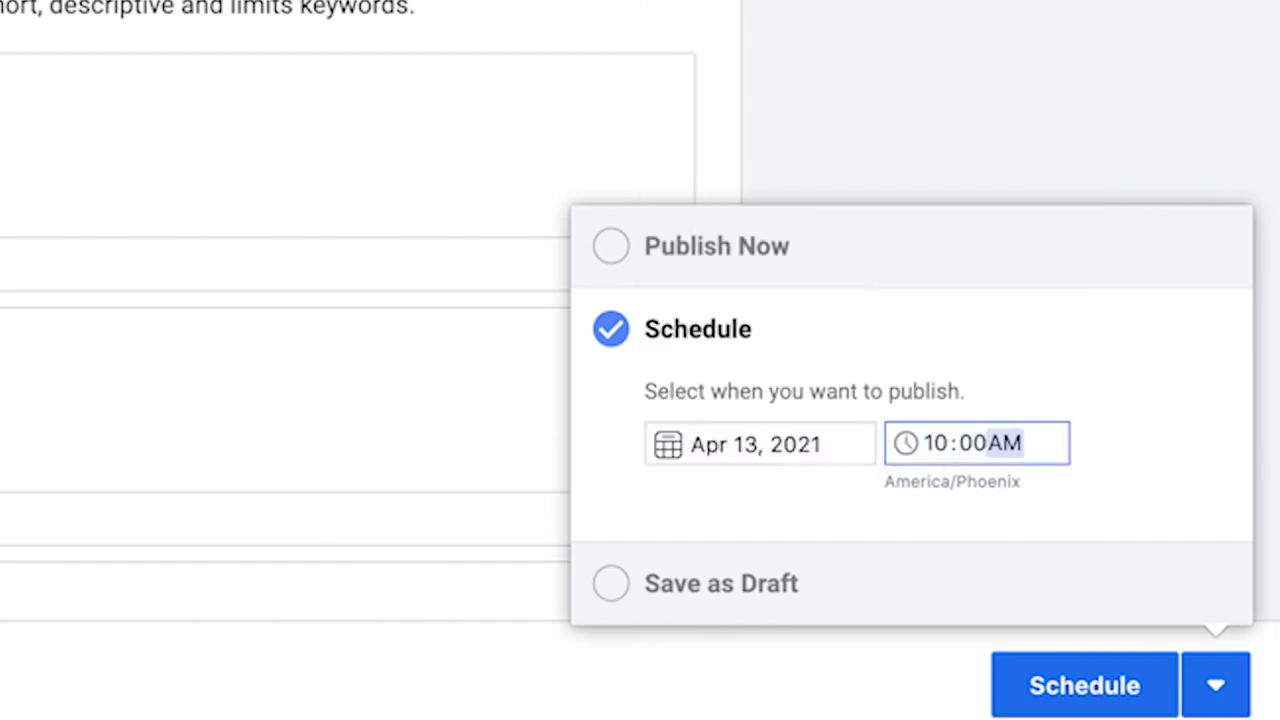
left_click(1085, 686)
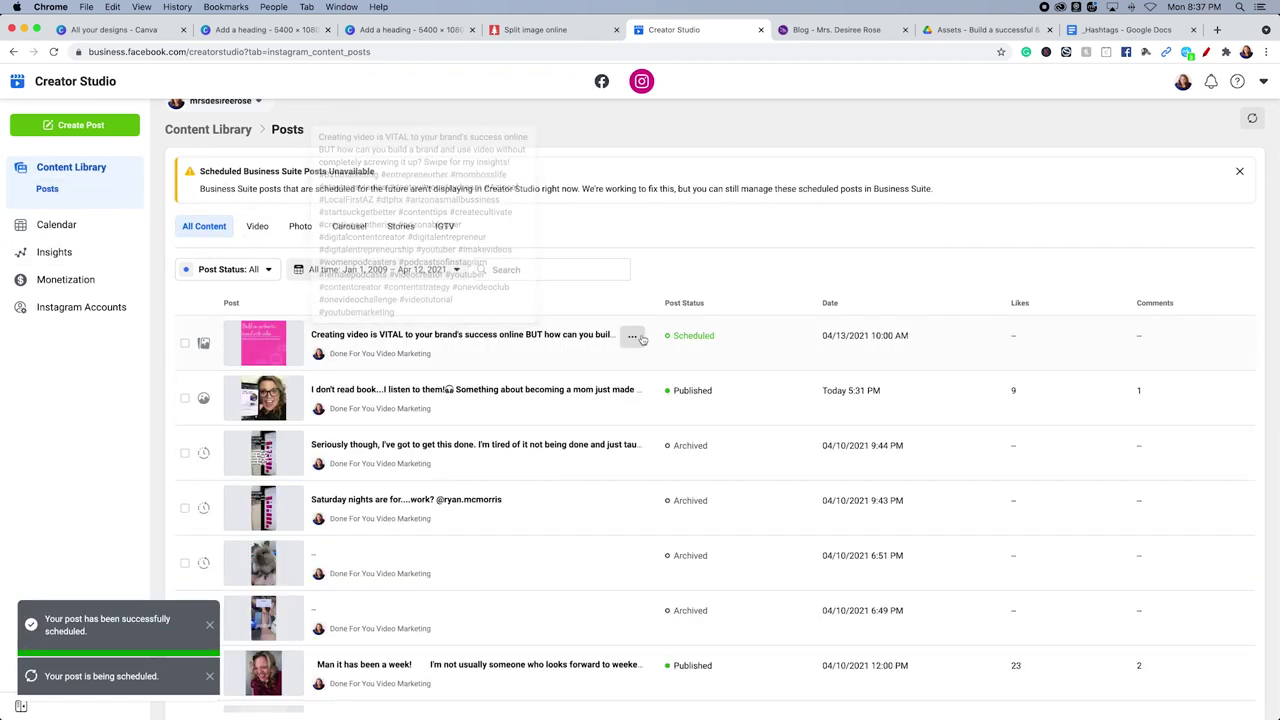
left_click(636, 338)
left_click(641, 425)
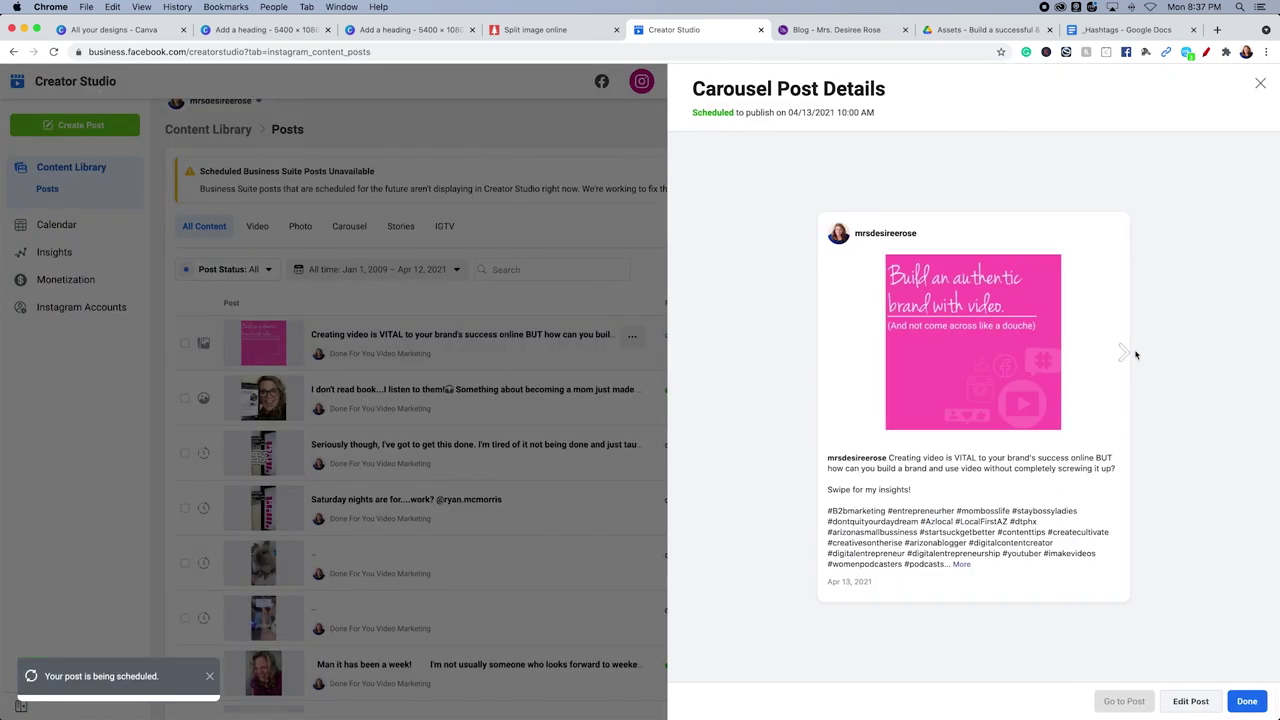
left_click(1125, 353)
left_click(1125, 353)
left_click(1125, 353)
left_click(1125, 353)
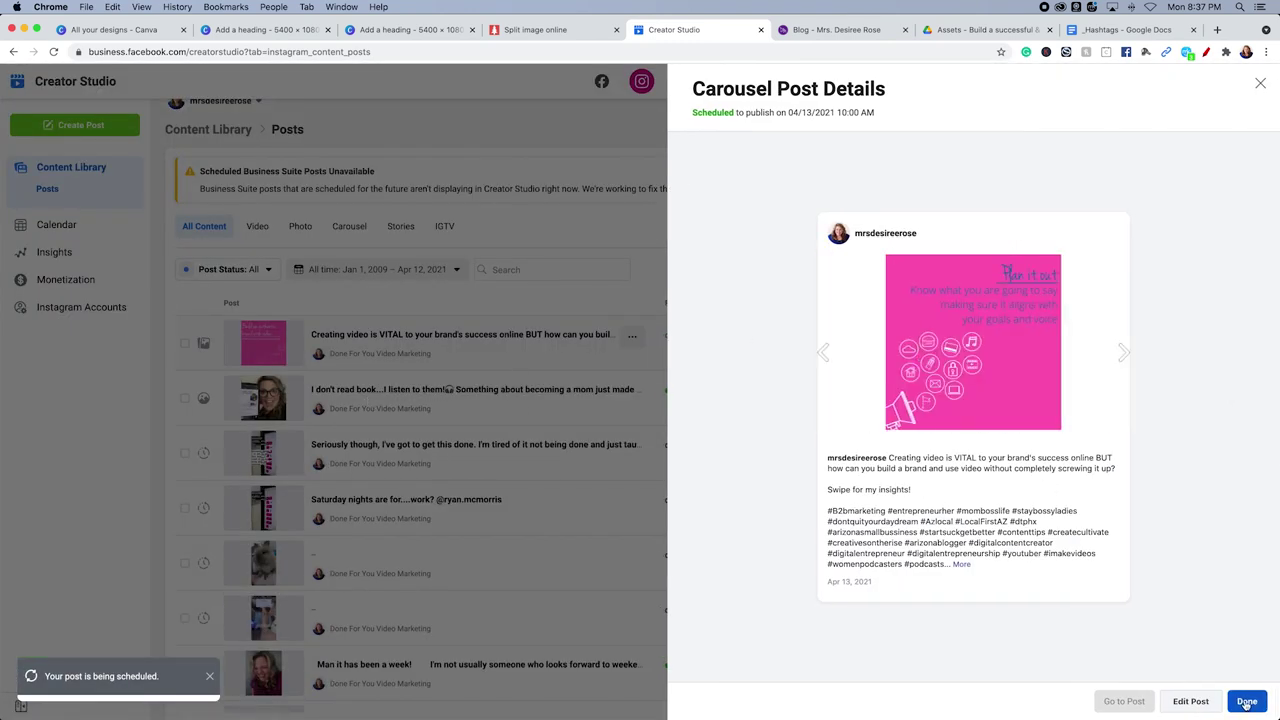
left_click(1246, 701)
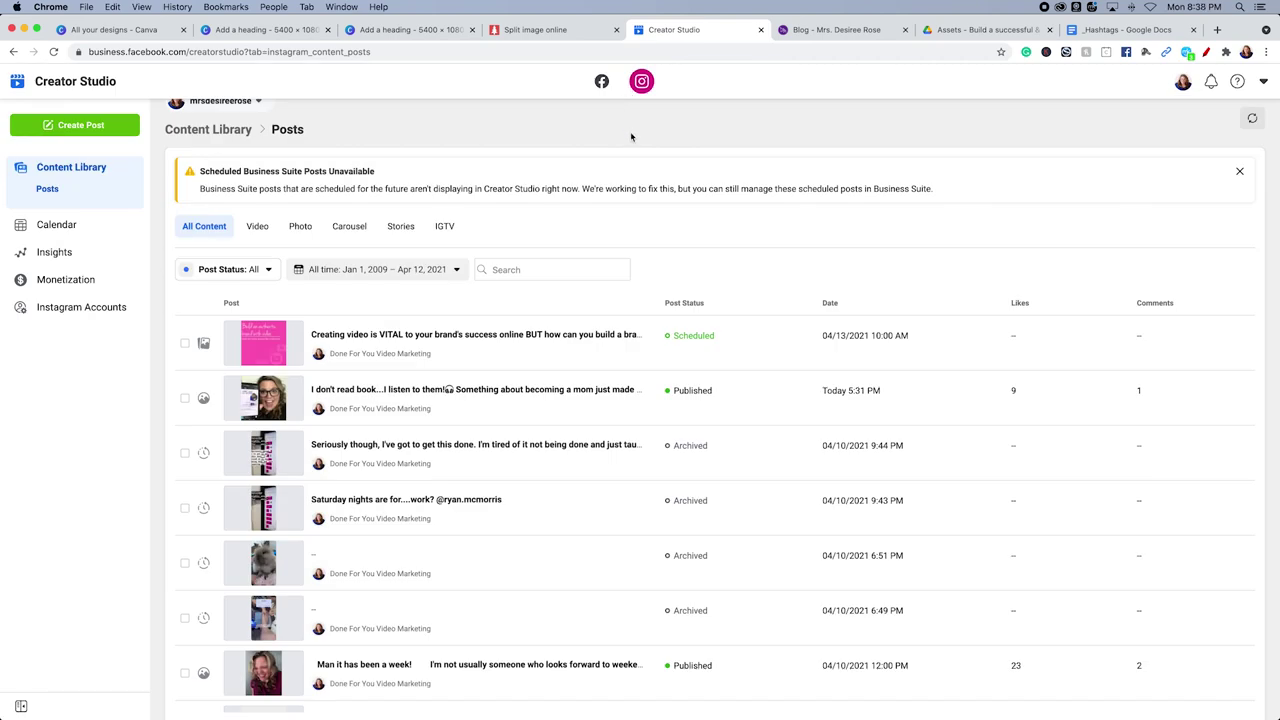